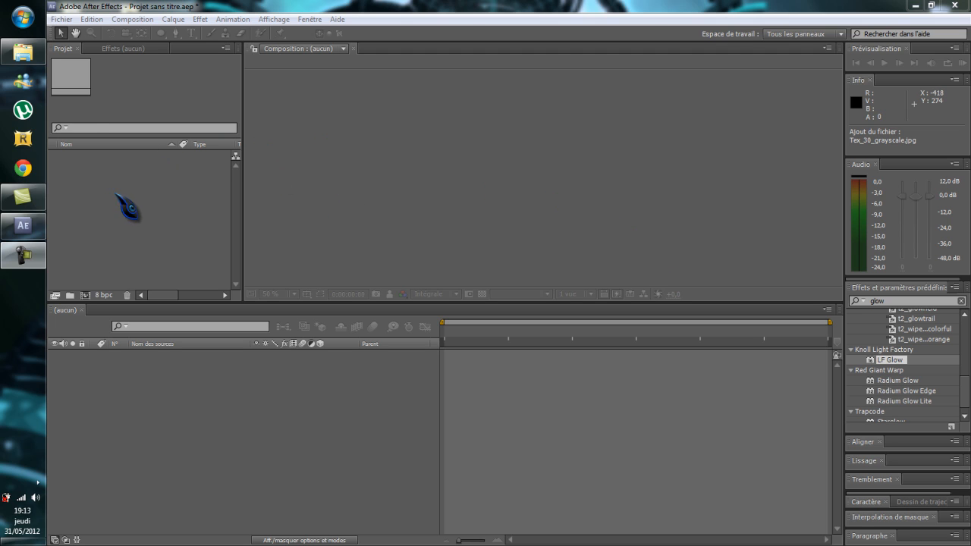
Import the Tex_30_grayscale image and the Précomp. 1 video from the Tuto-Fumé-GetGet-17 folder into the After Effects project
{"action": "left_click", "coordinate": [23, 51]}
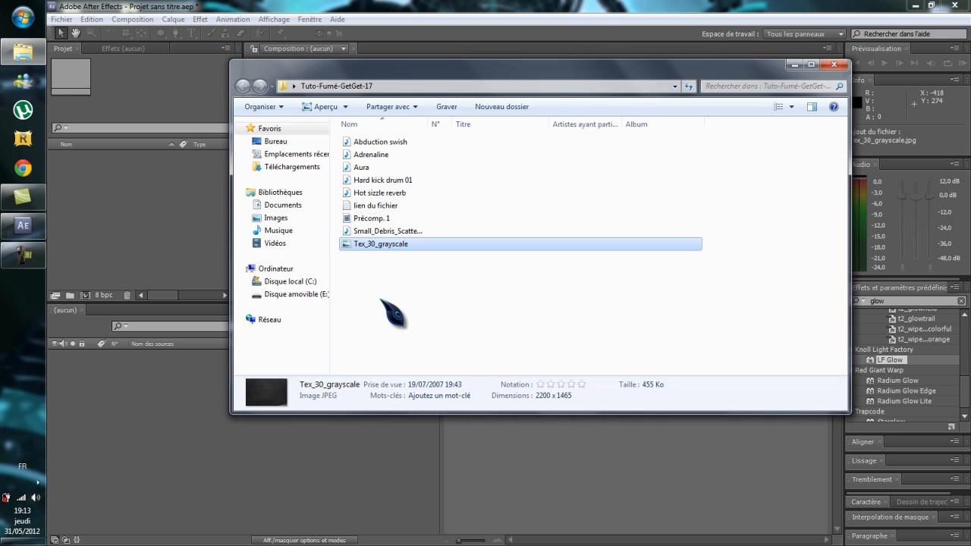
{"action": "left_click_drag", "start_coordinate": [381, 302], "coordinate": [373, 271]}
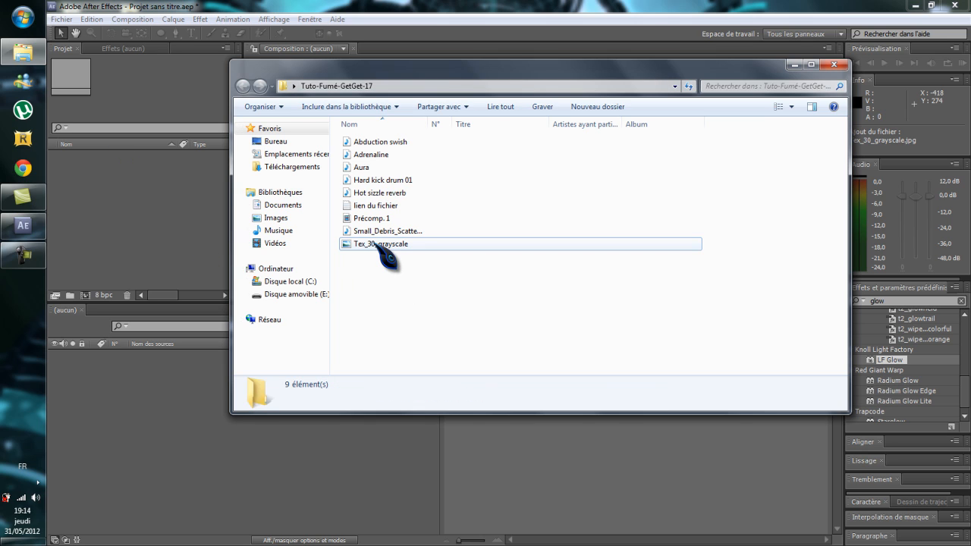
{"action": "left_click_drag", "start_coordinate": [376, 245], "coordinate": [163, 232]}
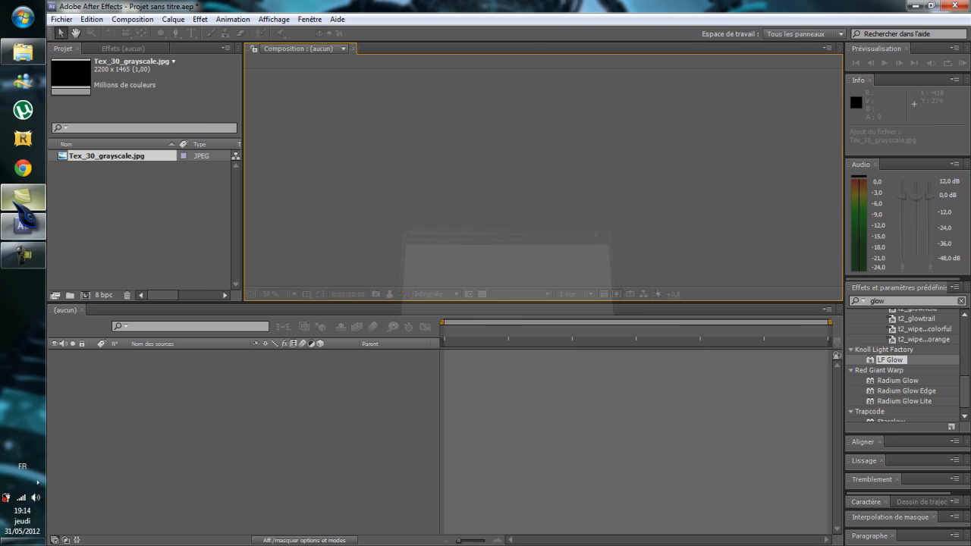
{"action": "left_click", "coordinate": [23, 51]}
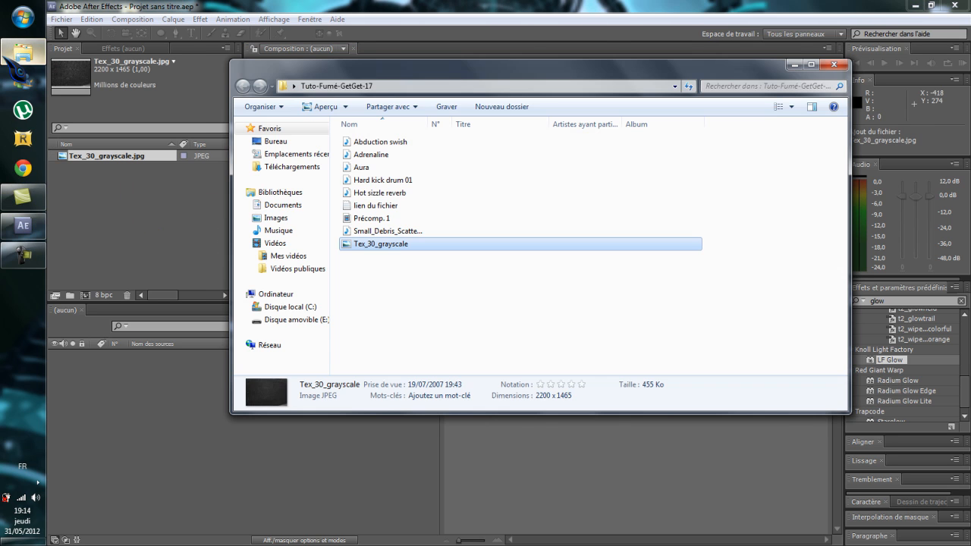
{"action": "left_click", "coordinate": [403, 289]}
{"action": "left_click_drag", "start_coordinate": [375, 224], "coordinate": [177, 232]}
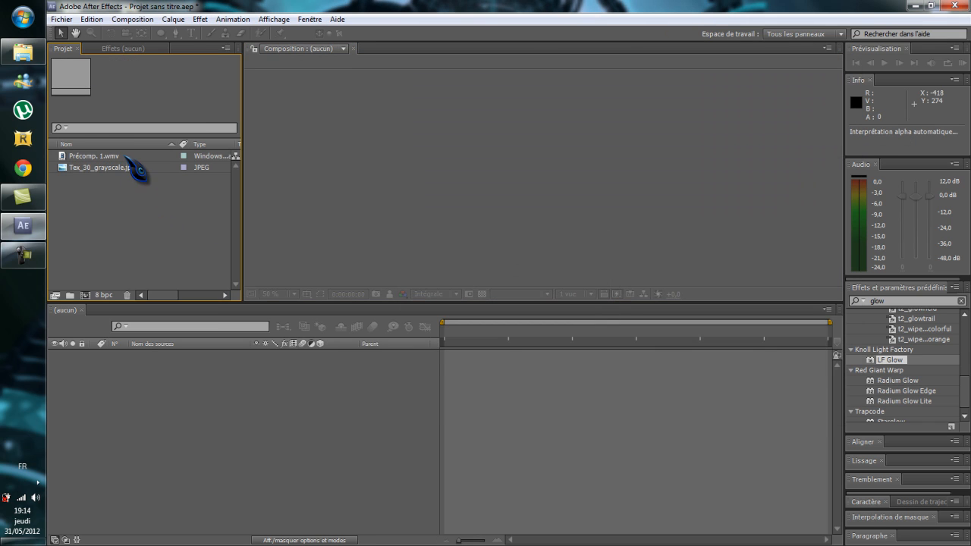
Create a composition from Tex_30_grayscale.jpg and add Précomp. 1.wmv beneath the texture layer
{"action": "left_click_drag", "start_coordinate": [126, 168], "coordinate": [123, 359]}
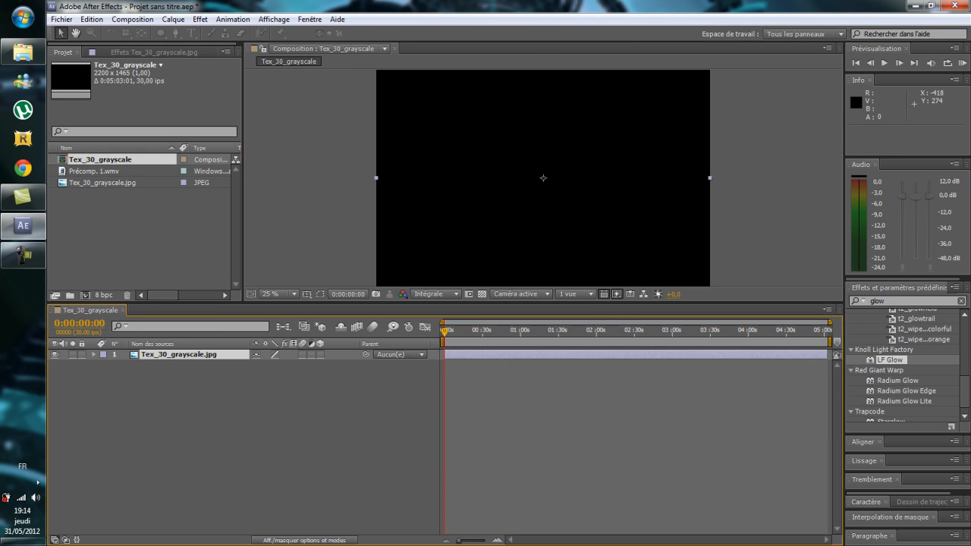
{"action": "left_click_drag", "start_coordinate": [99, 160], "coordinate": [135, 383]}
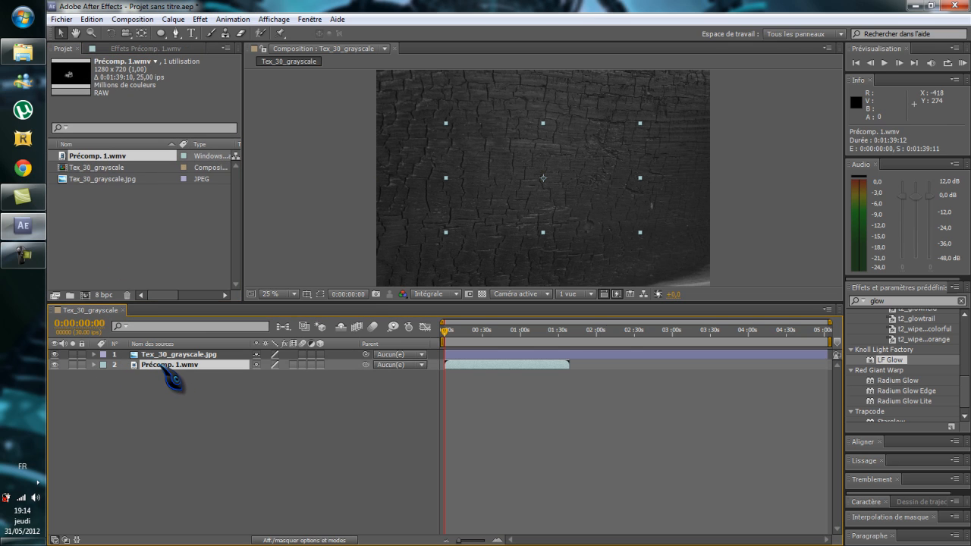
{"action": "left_click", "coordinate": [182, 431]}
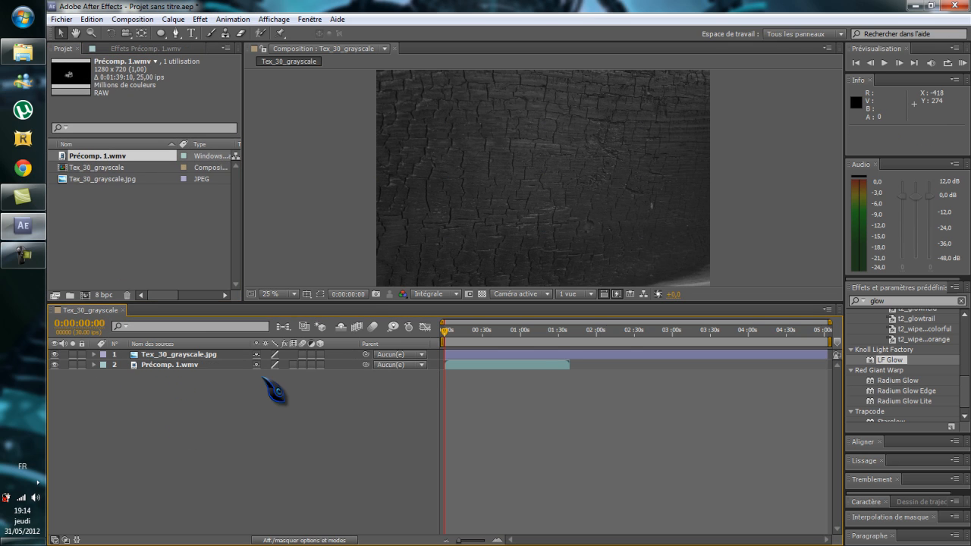
Create a white solid layer of 2200 × 1465 px in the Tex_30_grayscale composition, keeping the default name
{"action": "right_click", "coordinate": [154, 383]}
{"action": "mouse_move", "coordinate": [181, 389]}
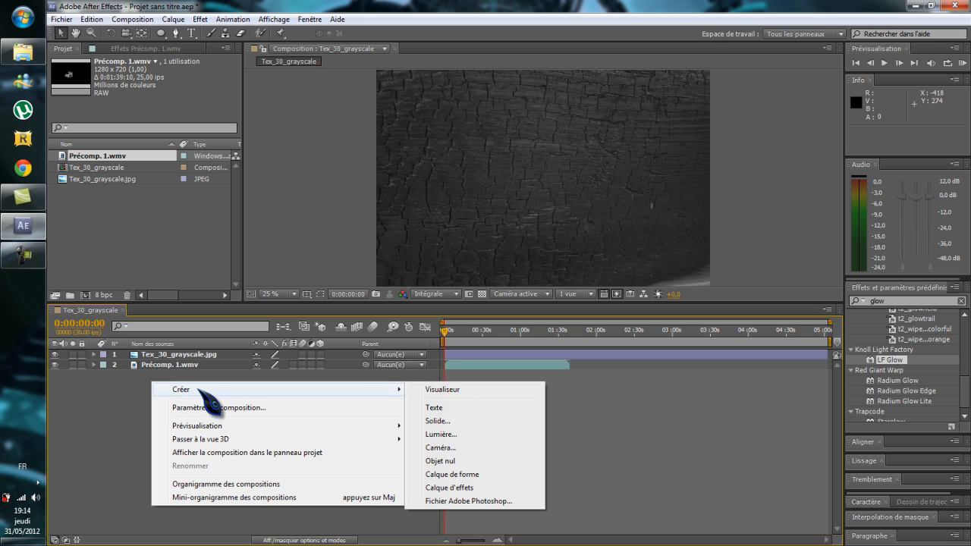
{"action": "left_click", "coordinate": [439, 421]}
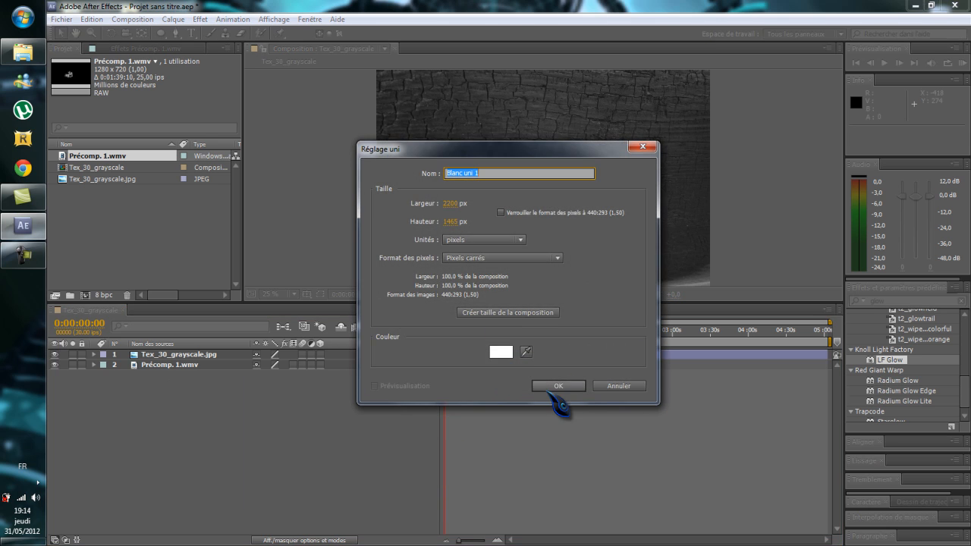
{"action": "left_click", "coordinate": [556, 386]}
Move Précomp. 1.wmv above the texture layer and precompose it with the white solid as "aura"
{"action": "right_click", "coordinate": [153, 359]}
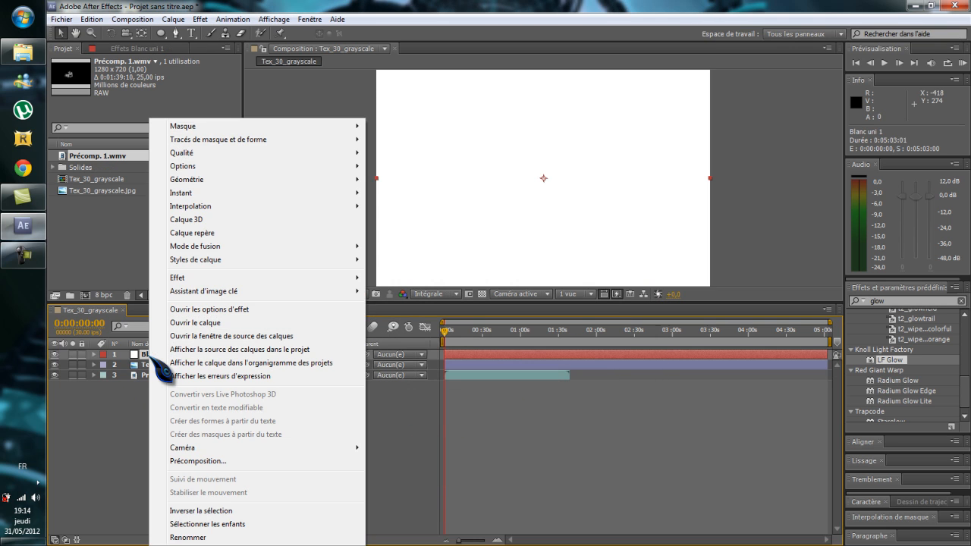
{"action": "left_click", "coordinate": [124, 403]}
{"action": "left_click_drag", "start_coordinate": [154, 374], "coordinate": [160, 353]}
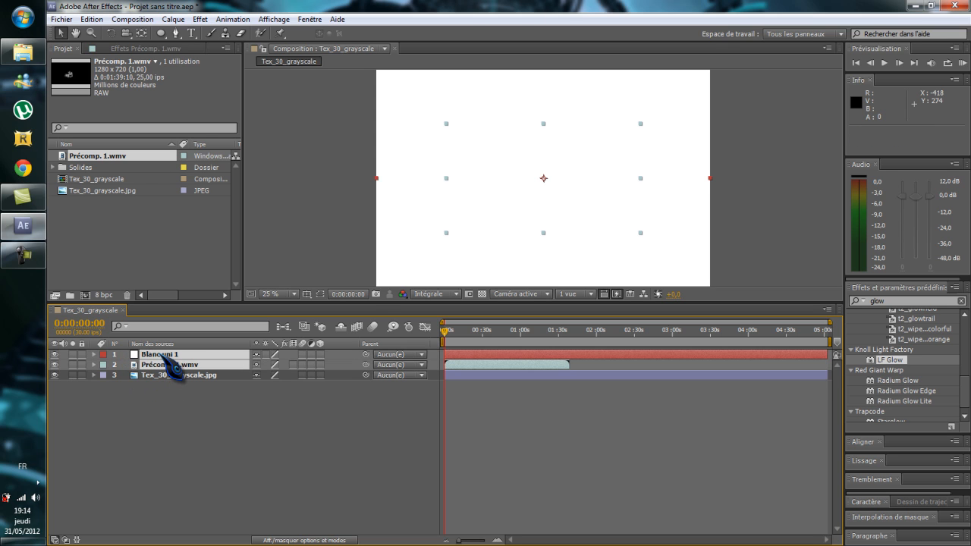
{"action": "right_click", "coordinate": [161, 355]}
{"action": "left_click", "coordinate": [224, 462]}
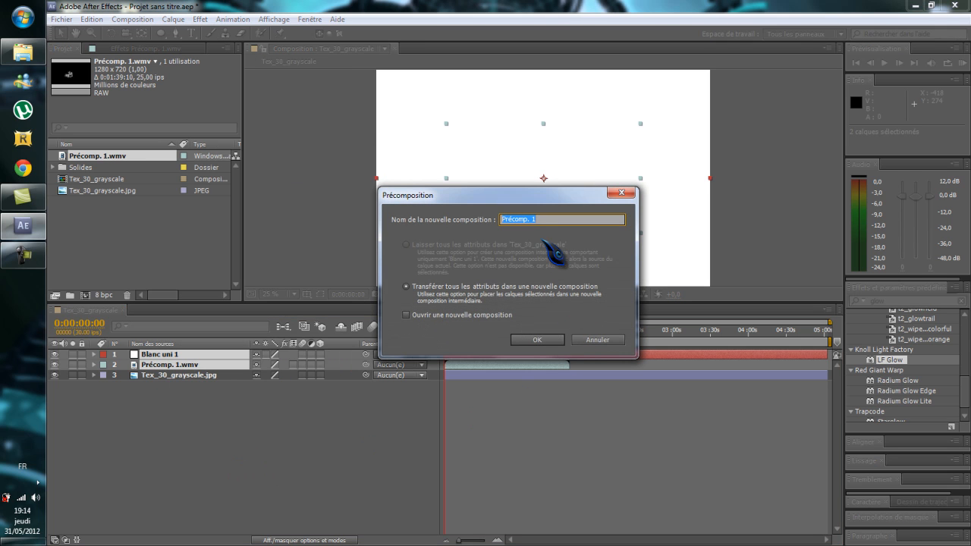
{"action": "type", "text": "aura"}
{"action": "left_click", "coordinate": [531, 341]}
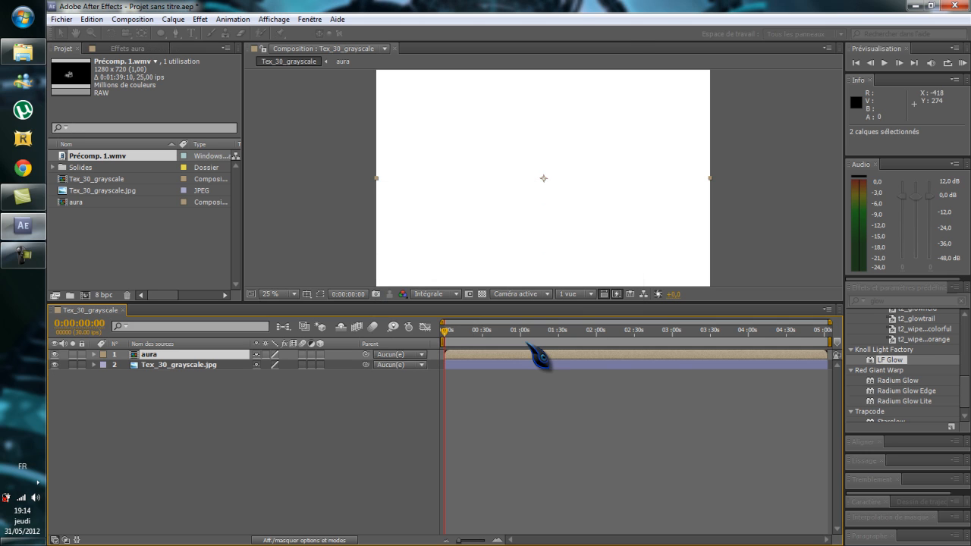
Open the aura precomposition and draw a wide elliptical mask, about 1120 × 500 px, on the white solid
{"action": "left_click", "coordinate": [265, 416]}
{"action": "double_click", "coordinate": [160, 355]}
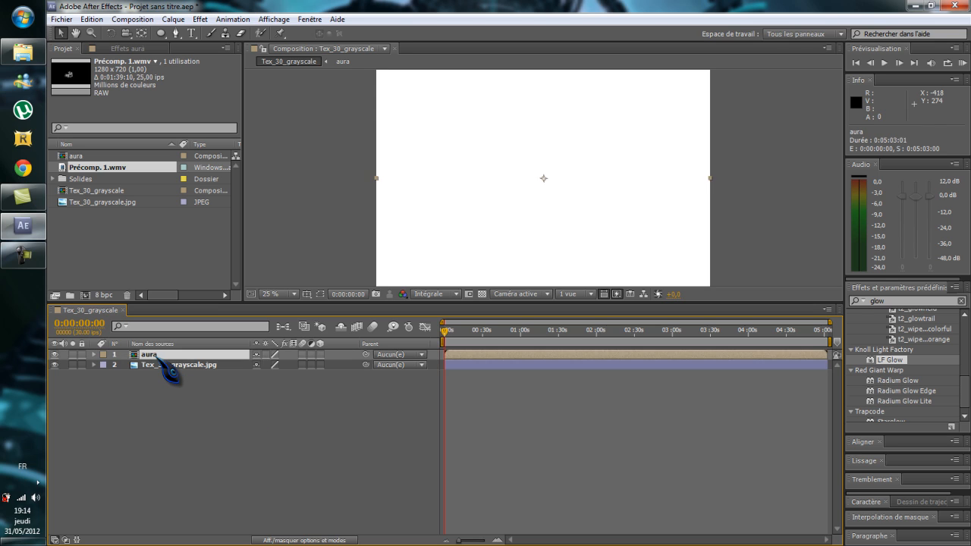
{"action": "left_click", "coordinate": [167, 356]}
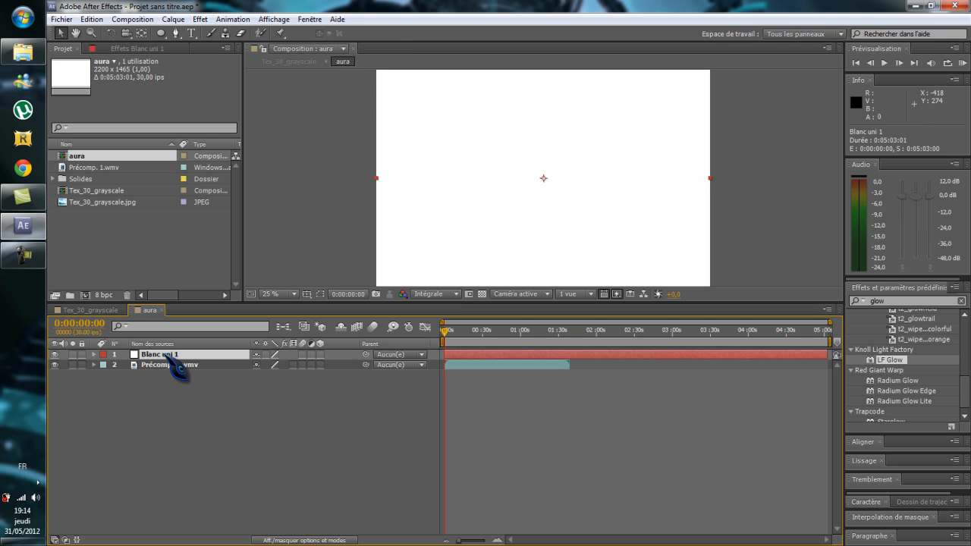
{"action": "left_click", "coordinate": [161, 33]}
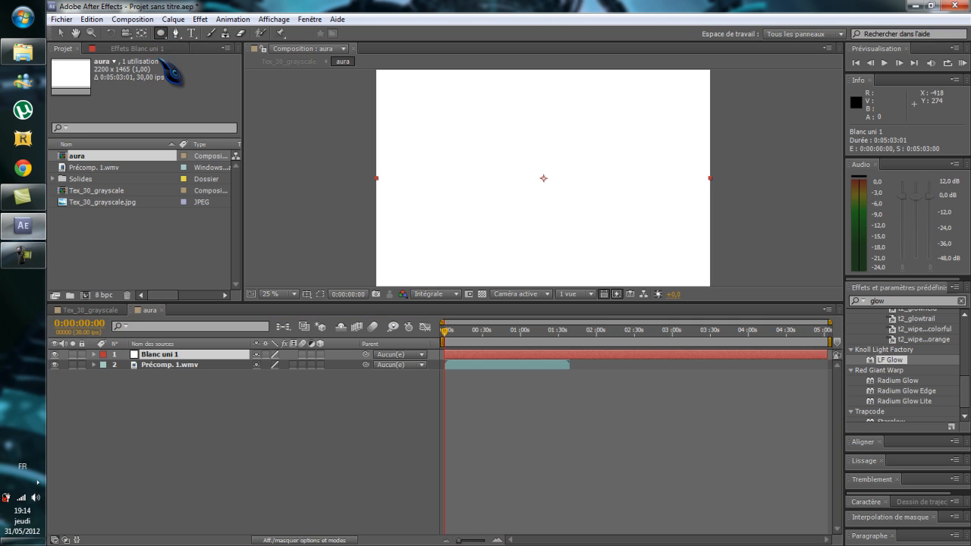
{"action": "left_click_drag", "start_coordinate": [163, 35], "coordinate": [240, 67]}
{"action": "mouse_move", "coordinate": [462, 153]}
{"action": "left_mouse_down"}
{"action": "mouse_move", "coordinate": [632, 187]}
{"action": "mouse_move", "coordinate": [632, 225]}
{"action": "left_mouse_up"}
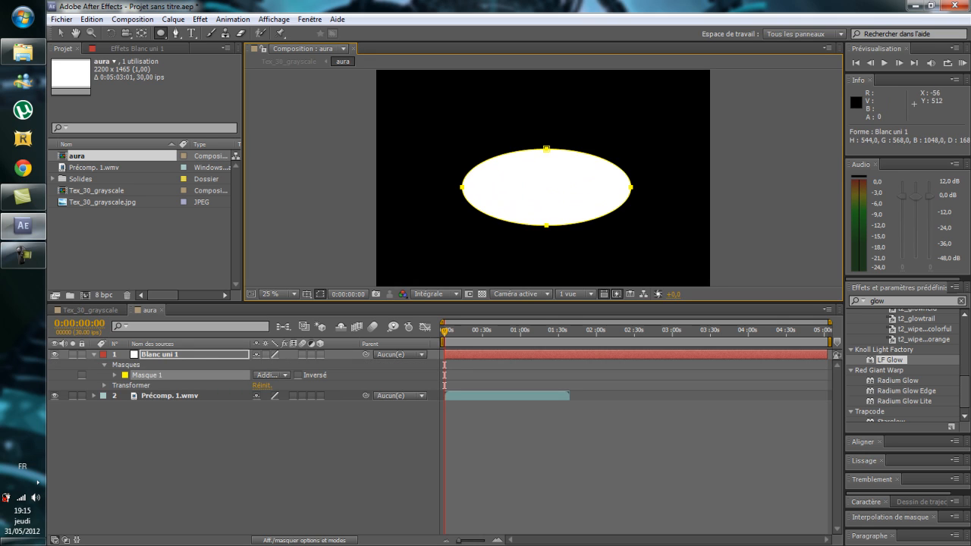
Center the elliptical mask in the frame using the proportional grid, and replace that grid with the title/action-safe guides
{"action": "left_click", "coordinate": [308, 295]}
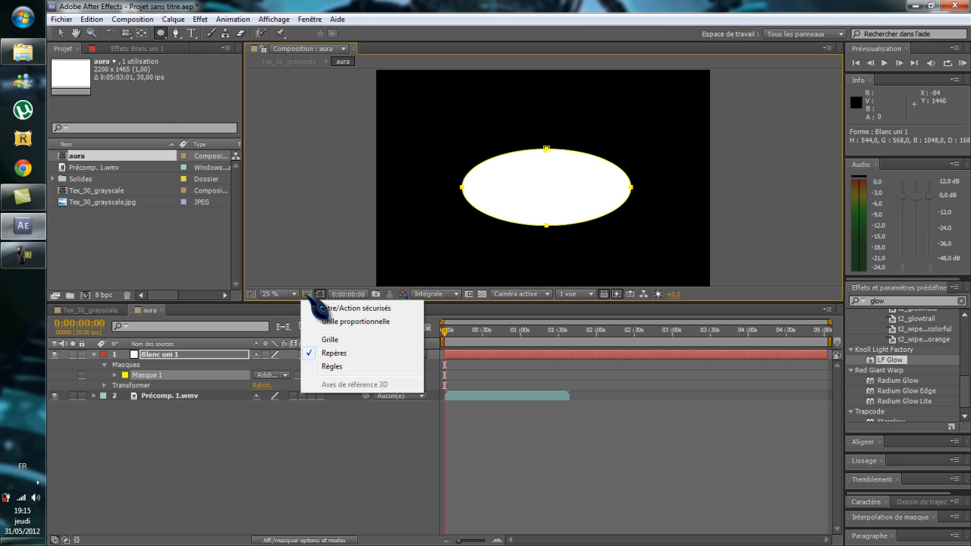
{"action": "left_click", "coordinate": [356, 322]}
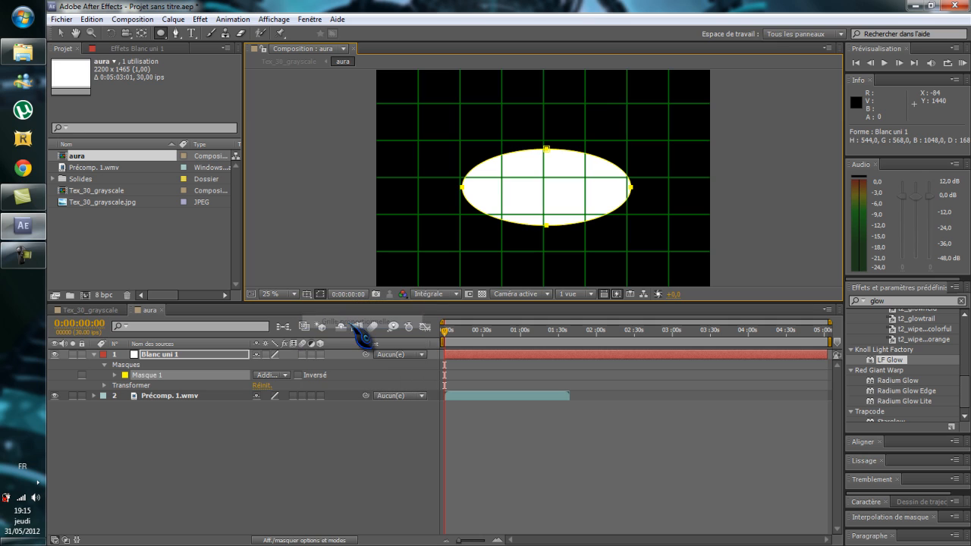
{"action": "left_click", "coordinate": [61, 33]}
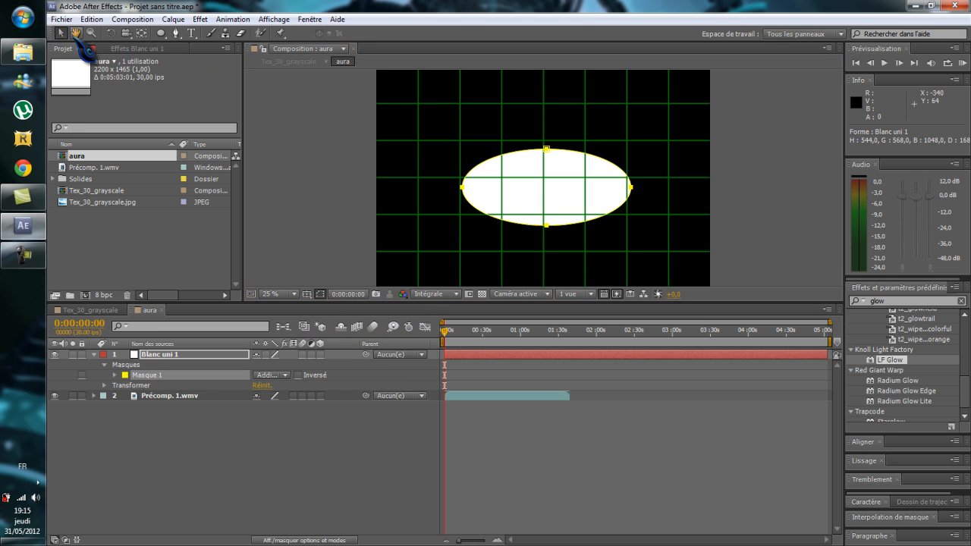
{"action": "left_click_drag", "start_coordinate": [547, 150], "coordinate": [544, 140]}
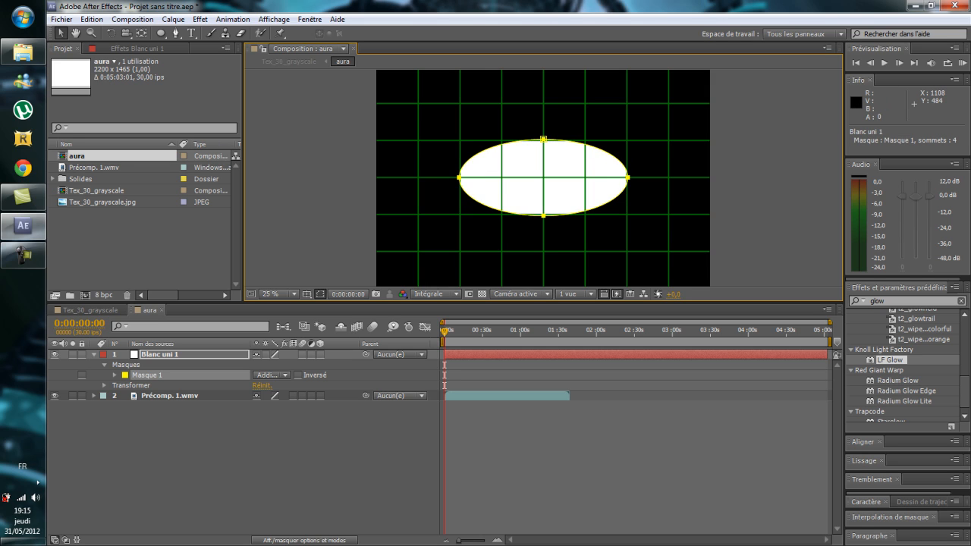
{"action": "left_click", "coordinate": [231, 467]}
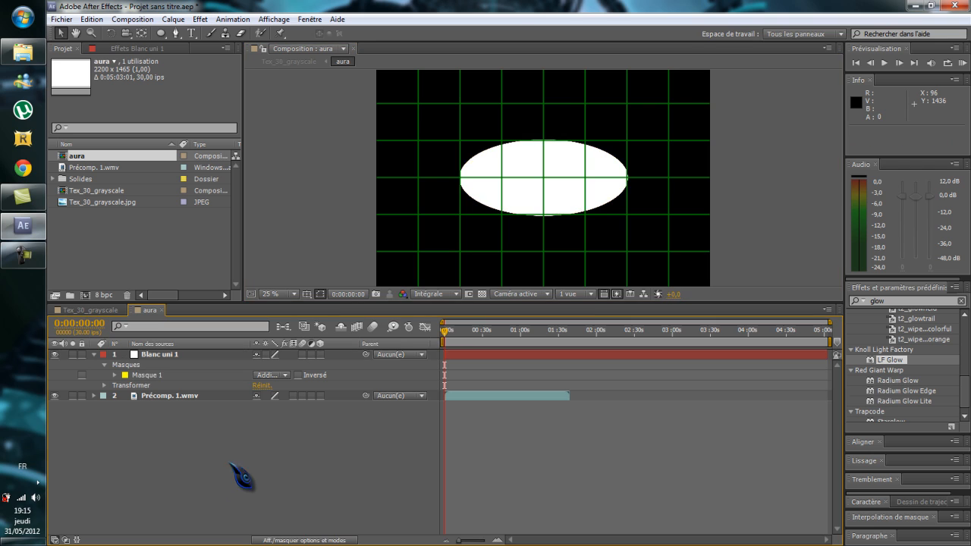
{"action": "left_click", "coordinate": [306, 294]}
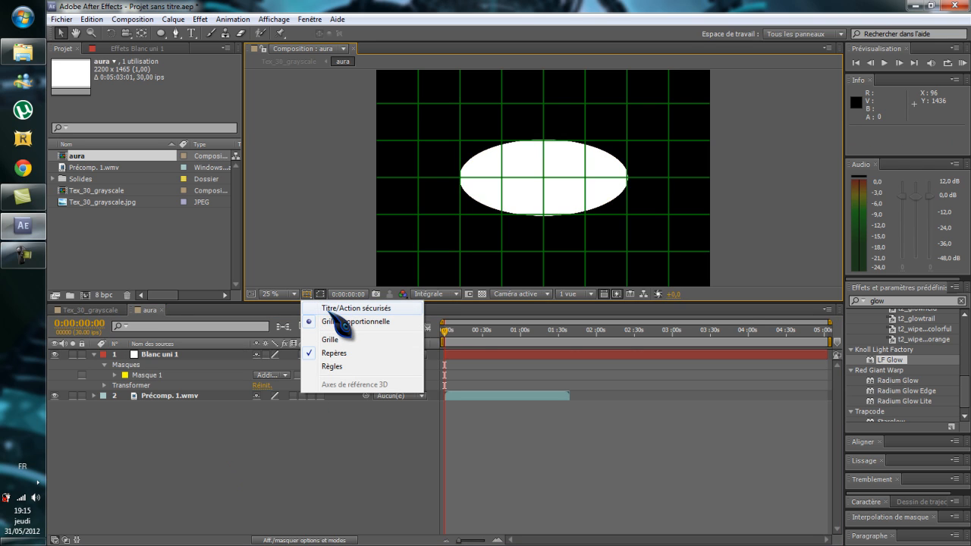
{"action": "left_click", "coordinate": [329, 309]}
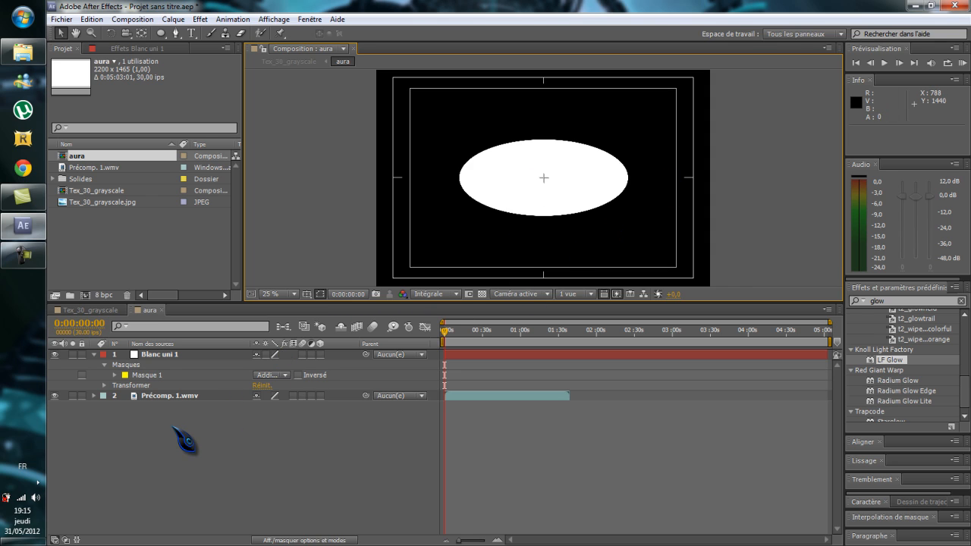
Set the feather (Contour progressif) of the white solid's elliptical mask to 200 pixels and collapse the layer's properties
{"action": "left_click", "coordinate": [116, 374]}
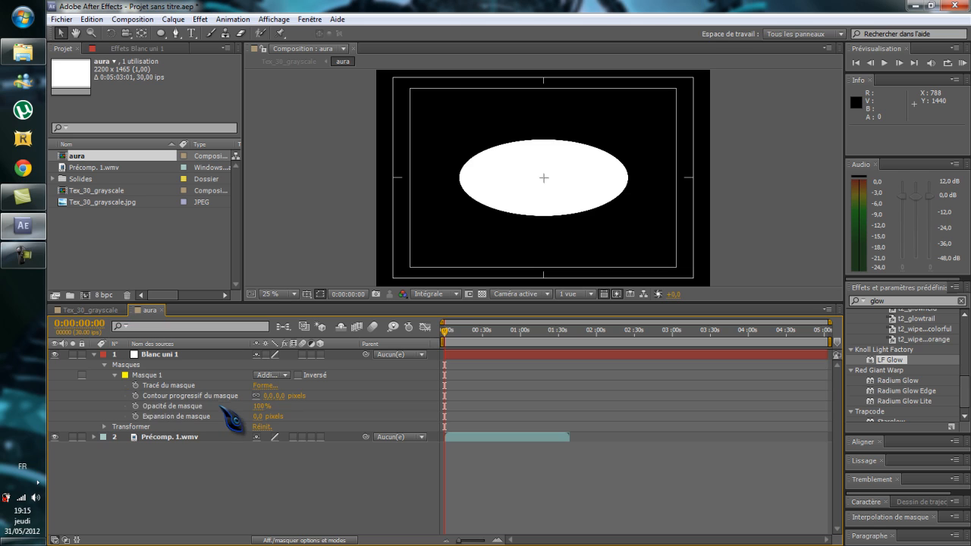
{"action": "left_click", "coordinate": [281, 396]}
{"action": "type", "text": "200"}
{"action": "key", "text": "Return"}
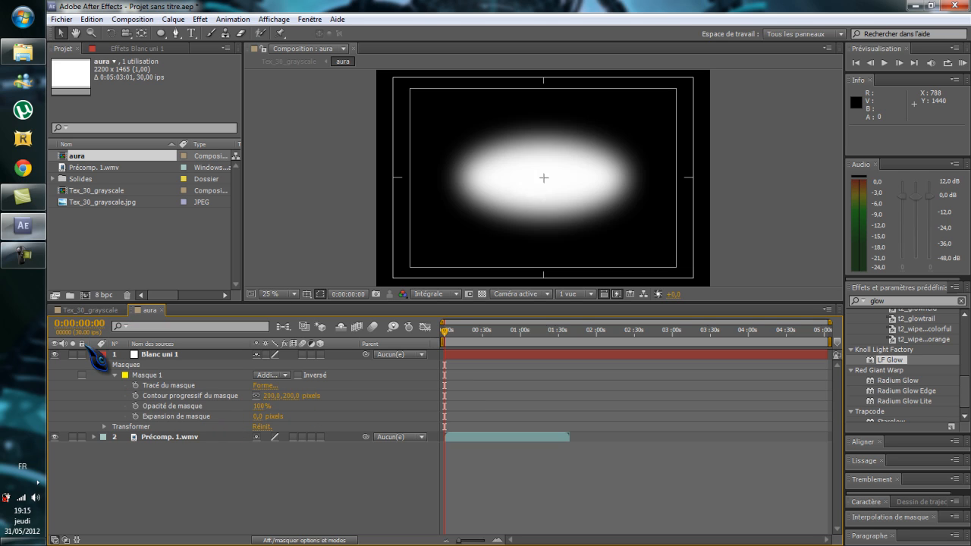
{"action": "left_click", "coordinate": [94, 354]}
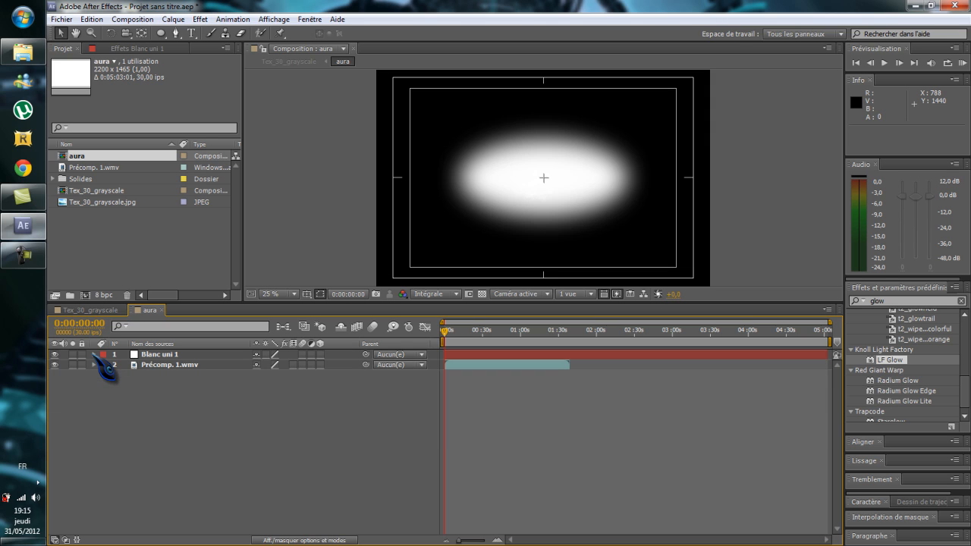
Move Précomp. 1.wmv above the white solid and set its blending mode to Ecran
{"action": "left_click", "coordinate": [177, 367]}
{"action": "left_click_drag", "start_coordinate": [182, 376], "coordinate": [193, 350]}
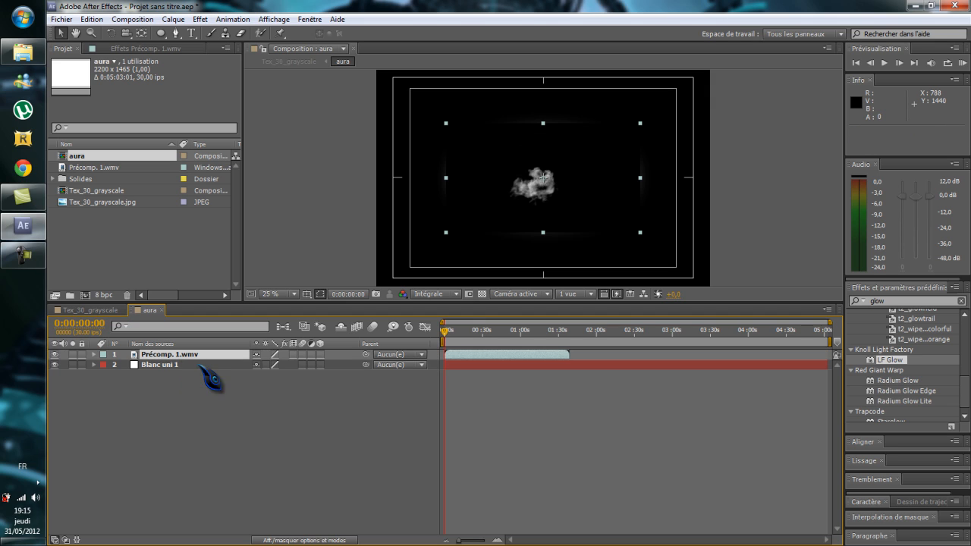
{"action": "left_click", "coordinate": [283, 540]}
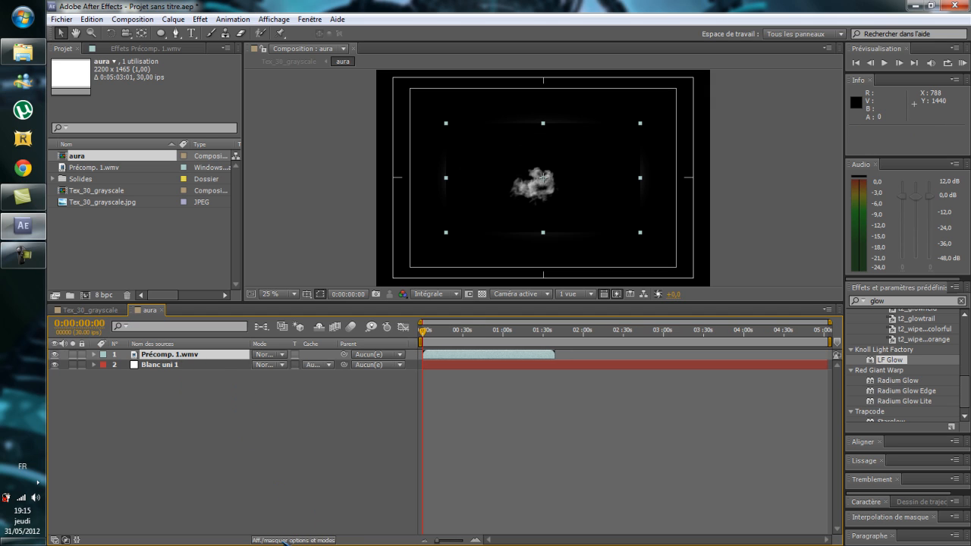
{"action": "left_click", "coordinate": [282, 354]}
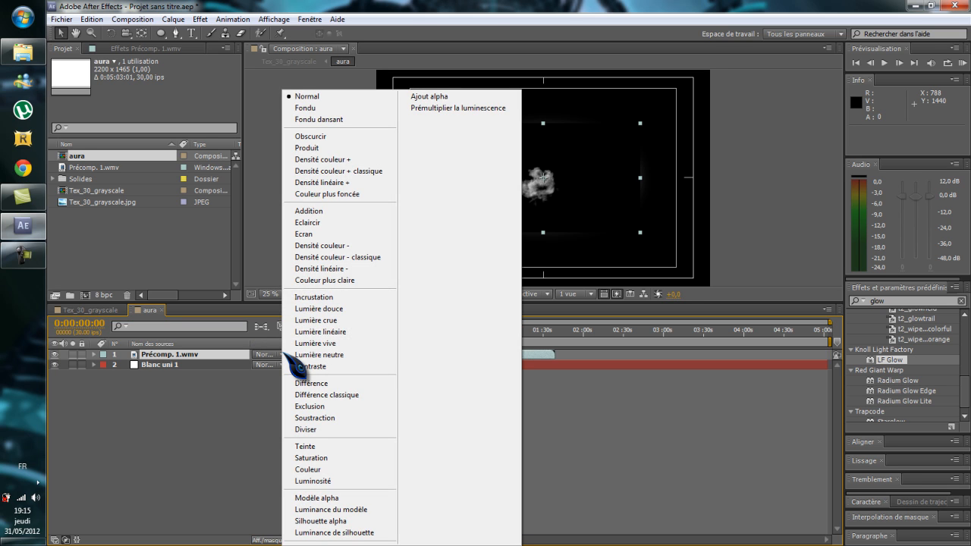
{"action": "left_click", "coordinate": [319, 234]}
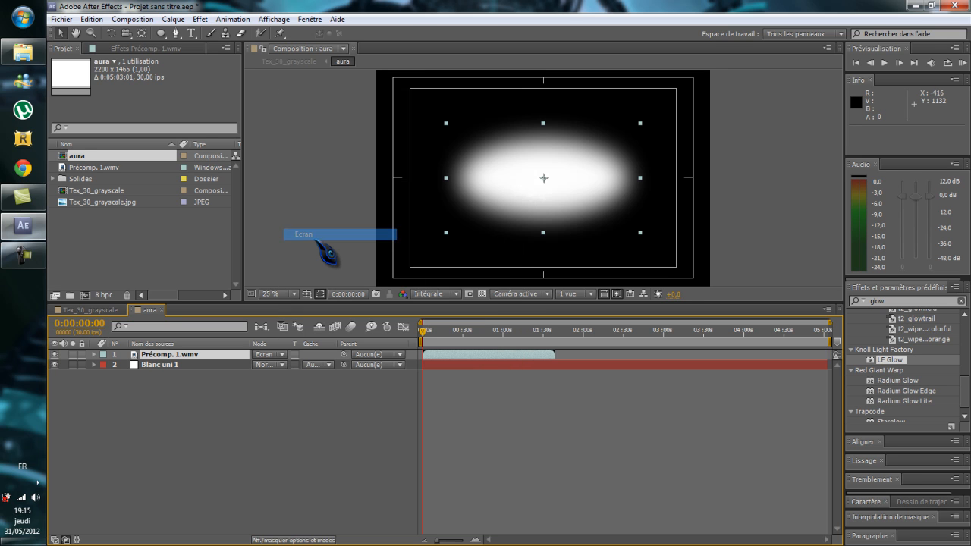
Move the smoke layer to the white ellipse's left end, at about 488, 688, and give its Rotation the expression wiggle(0,360)
{"action": "left_click_drag", "start_coordinate": [523, 211], "coordinate": [450, 171]}
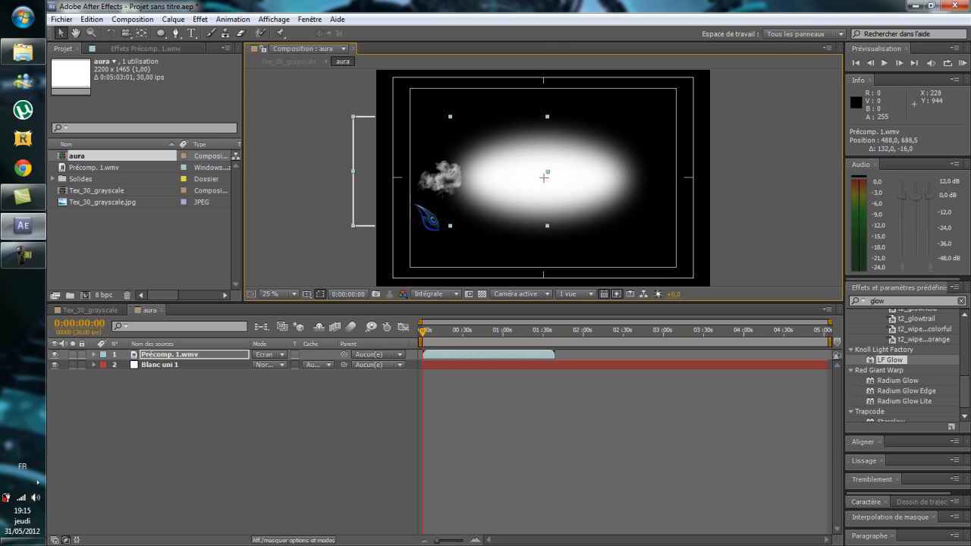
{"action": "left_click", "coordinate": [94, 354]}
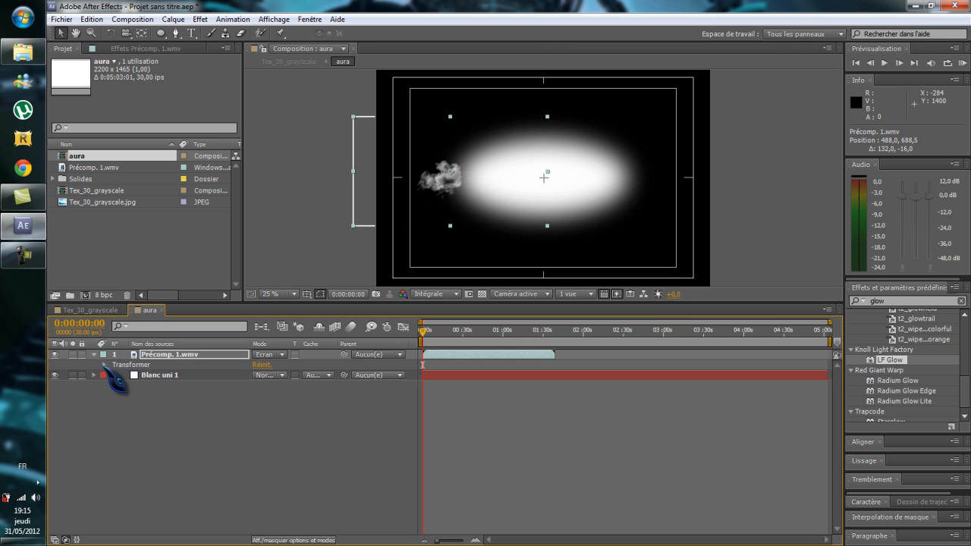
{"action": "left_click", "coordinate": [105, 365]}
{"action": "left_click", "coordinate": [156, 406]}
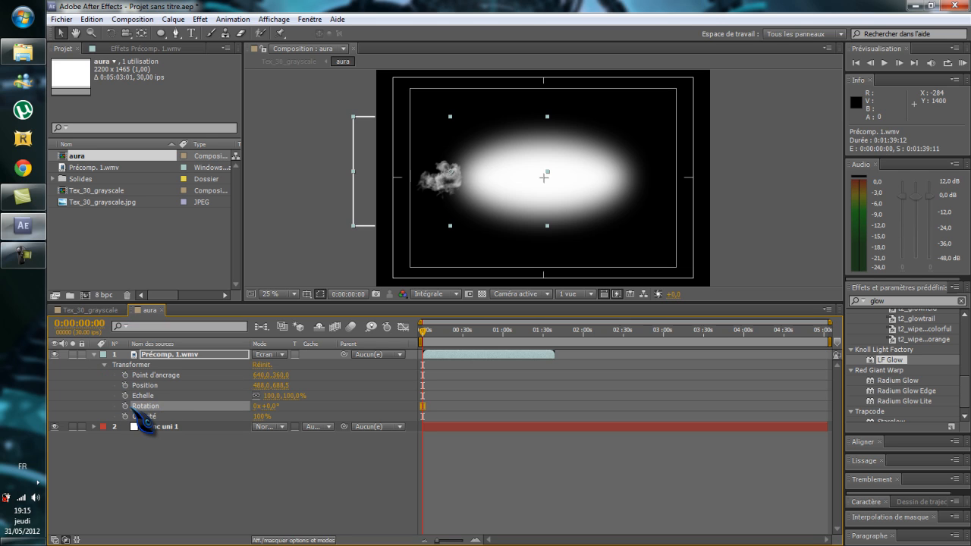
{"action": "left_click", "coordinate": [126, 407], "text": "alt"}
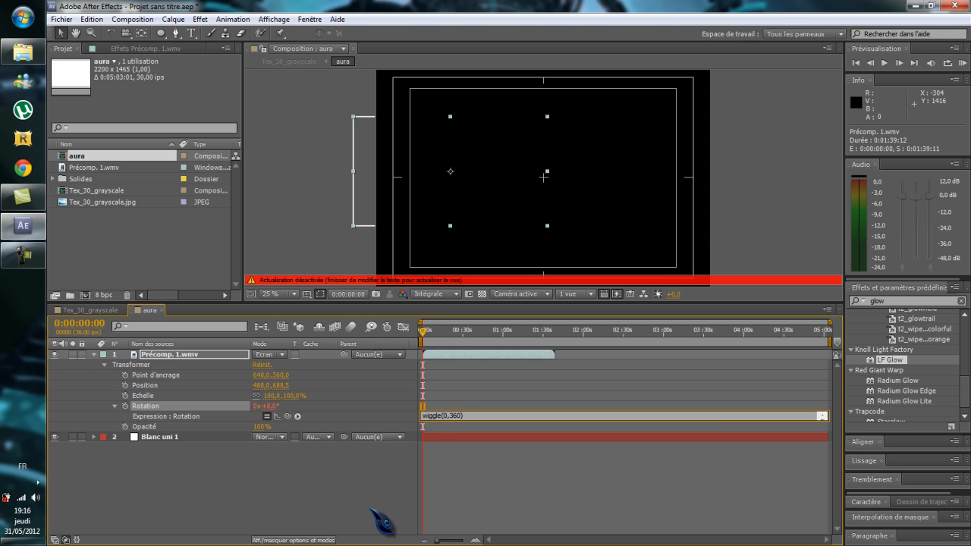
{"action": "left_click", "coordinate": [347, 503]}
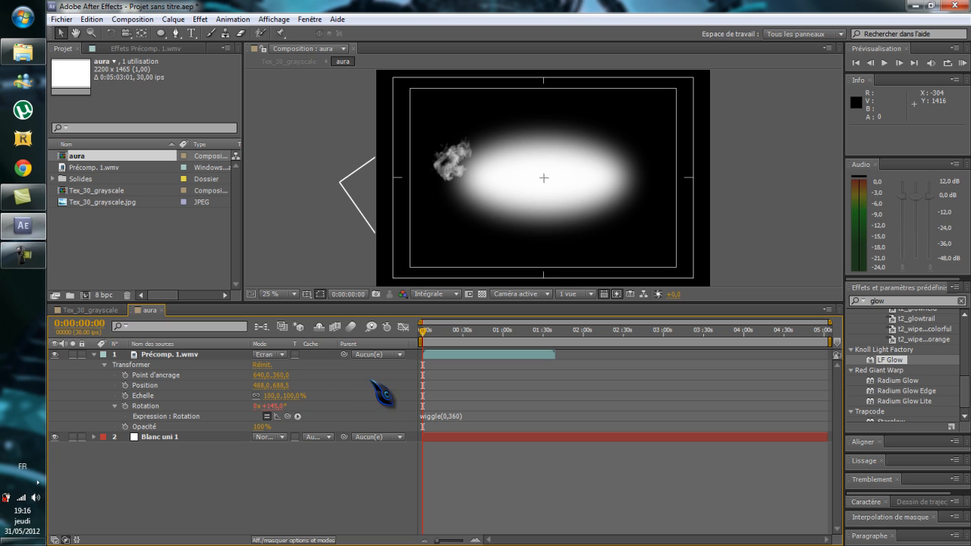
Collapse the smoke layer's properties and duplicate the layer repeatedly until there are 26 smoke layers above the white solid
{"action": "left_click", "coordinate": [151, 354]}
{"action": "left_click", "coordinate": [94, 354]}
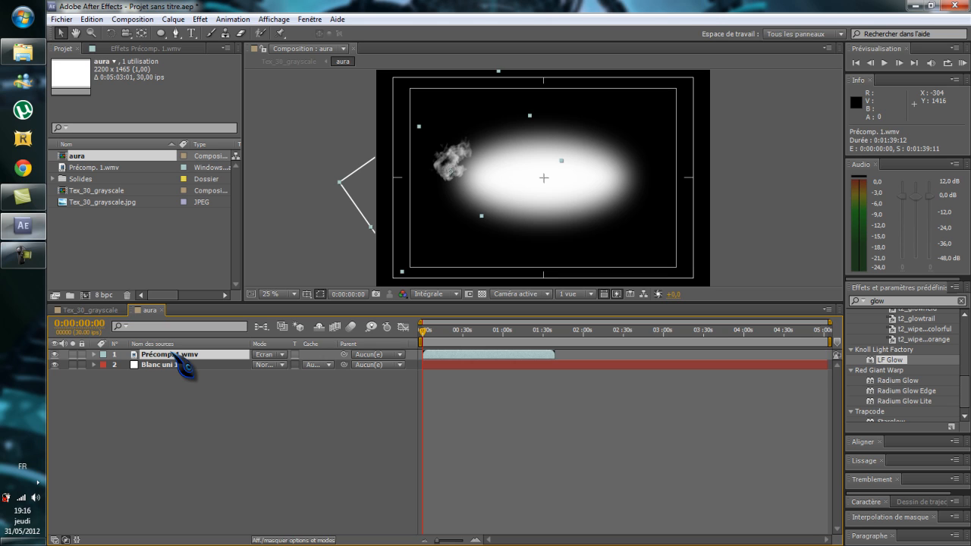
{"action": "key", "text": "ctrl+d"}
{"action": "key", "text": "ctrl+d"}
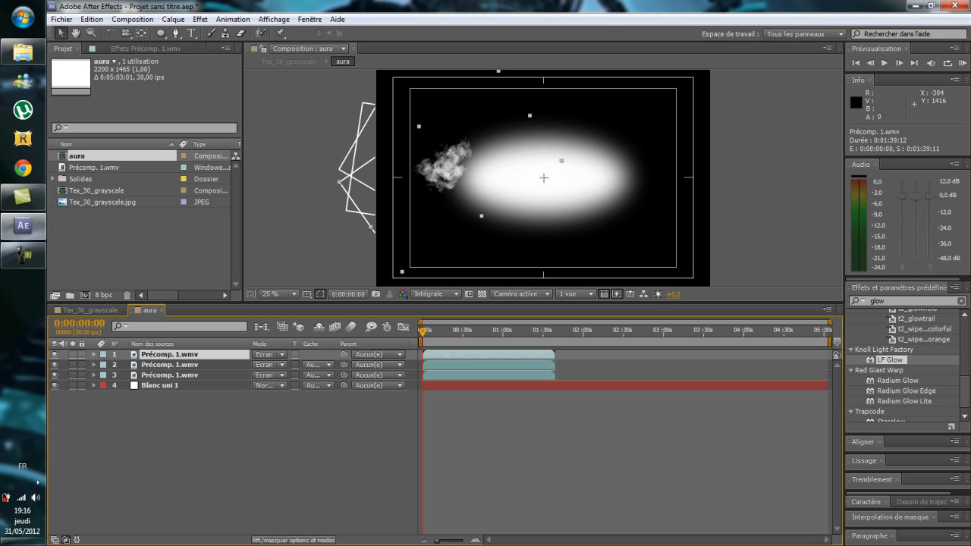
{"action": "key", "text": "ctrl+d"}
{"action": "key", "text": "ctrl+d"}
{"action": "key", "text": "ctrl+d"}
{"action": "key", "text": "ctrl+d"}
{"action": "key", "text": "ctrl+d"}
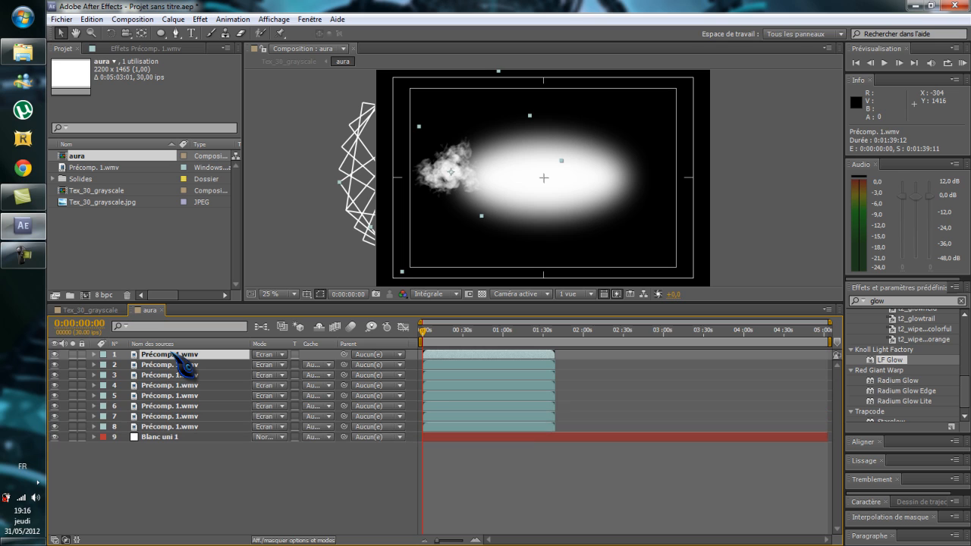
{"action": "key", "text": "ctrl+d"}
{"action": "key", "text": "ctrl+d"}
{"action": "key", "text": "ctrl+d"}
{"action": "key", "text": "ctrl+d"}
{"action": "key", "text": "ctrl+d"}
{"action": "key", "text": "ctrl+d"}
{"action": "key", "text": "ctrl+d"}
{"action": "key", "text": "ctrl+d"}
{"action": "key", "text": "ctrl+d"}
{"action": "key", "text": "ctrl+d"}
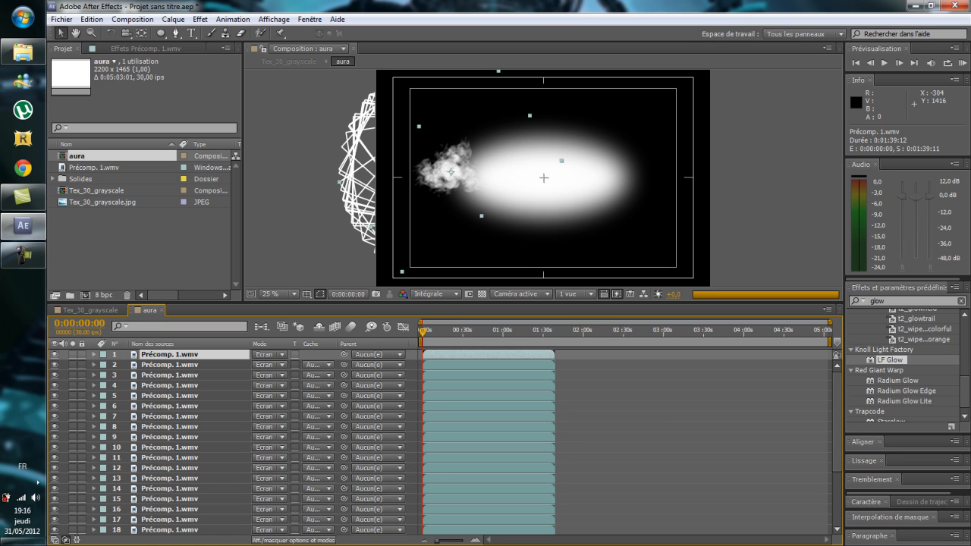
{"action": "scroll", "coordinate": [831, 390], "scroll_direction": "down", "scroll_amount": 5}
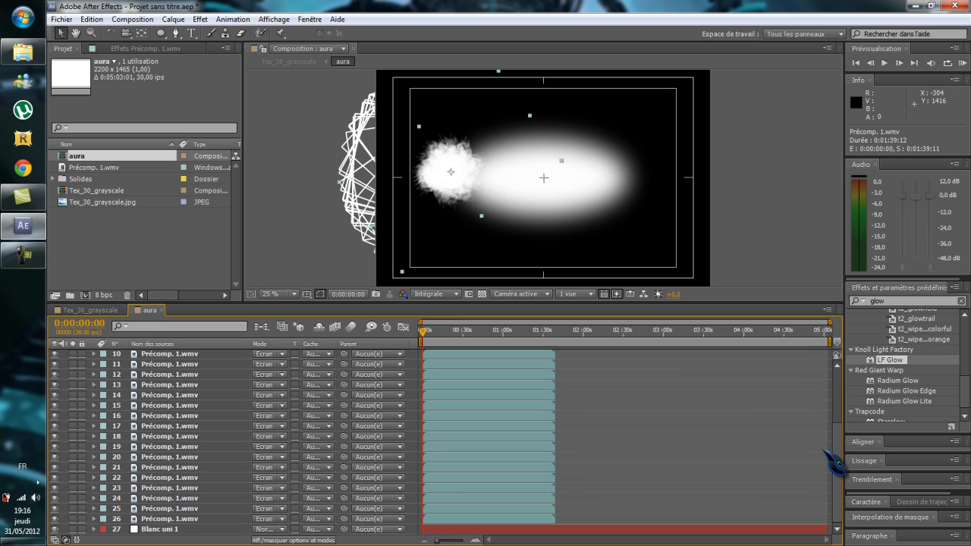
{"action": "left_click_drag", "start_coordinate": [840, 449], "coordinate": [837, 354]}
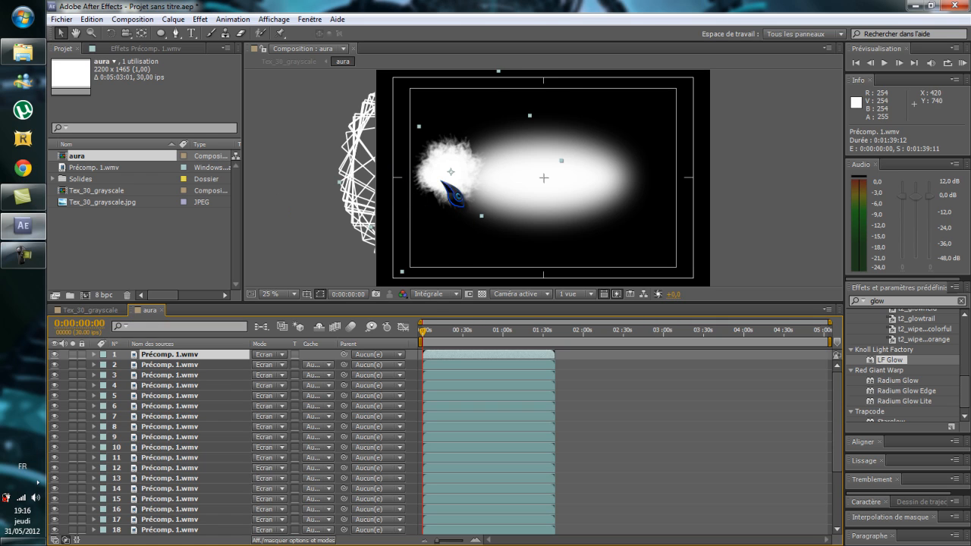
Place smoke layers 1 and 2 along the ellipse's upper edge and enlarge them to about 111 × 159% and 103 × 140%
{"action": "left_click_drag", "start_coordinate": [448, 193], "coordinate": [535, 161]}
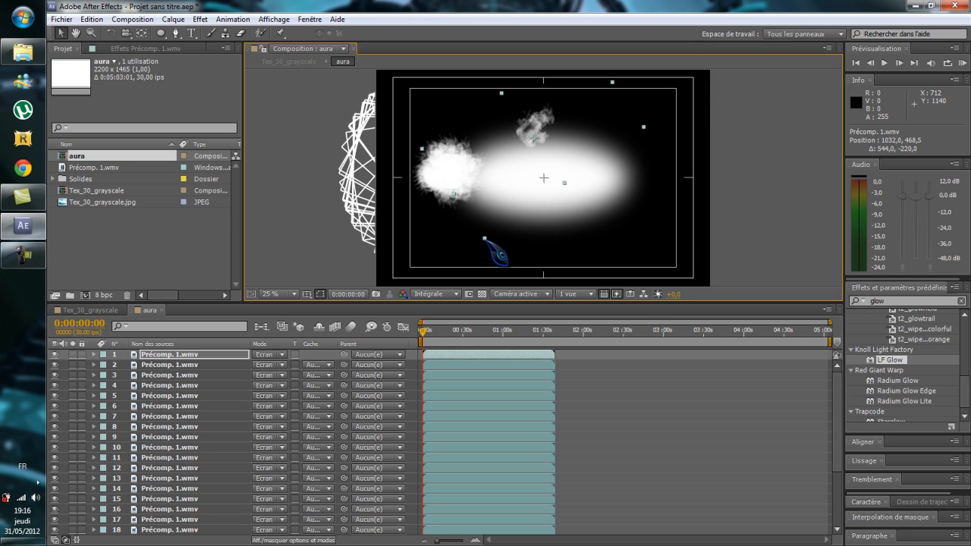
{"action": "left_click_drag", "start_coordinate": [486, 242], "coordinate": [497, 273]}
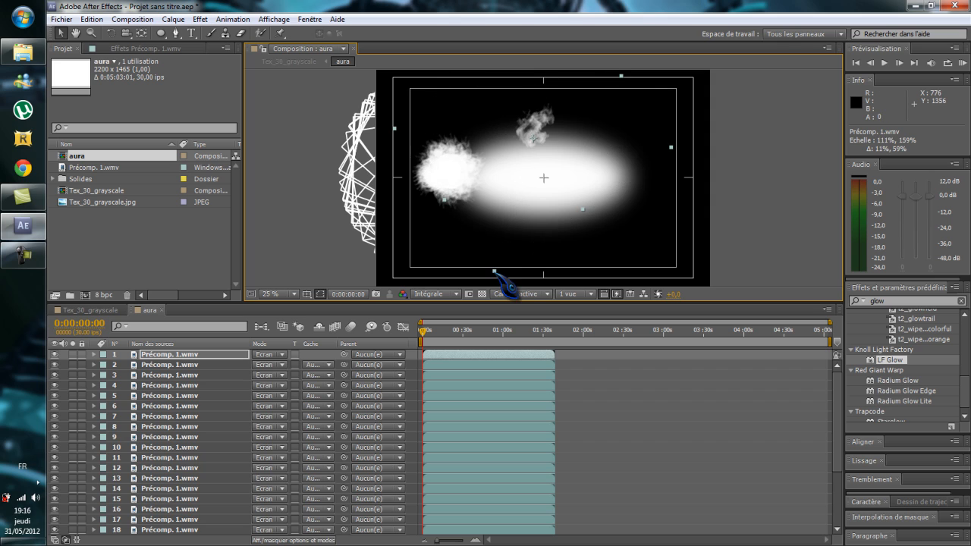
{"action": "left_click", "coordinate": [168, 365]}
{"action": "left_click_drag", "start_coordinate": [438, 183], "coordinate": [577, 137]}
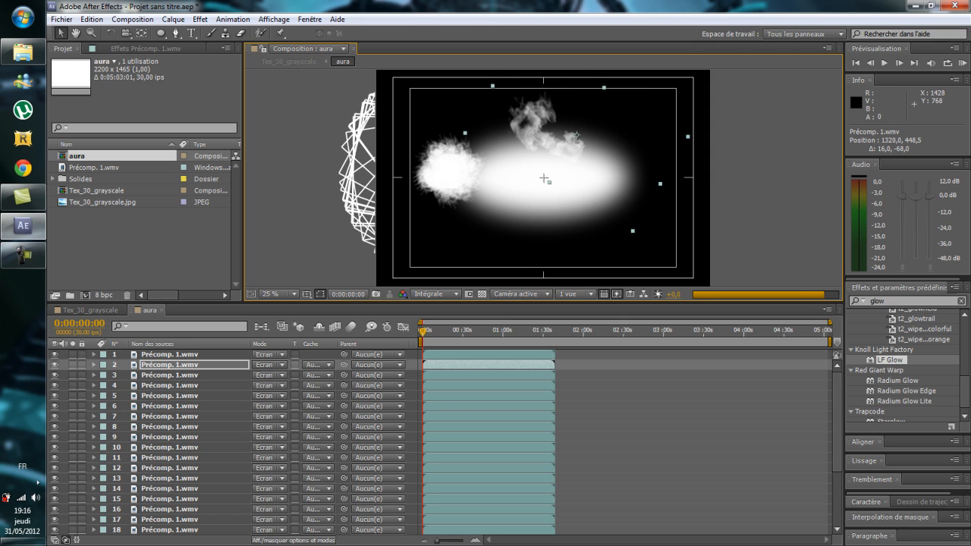
{"action": "left_click_drag", "start_coordinate": [633, 231], "coordinate": [625, 250]}
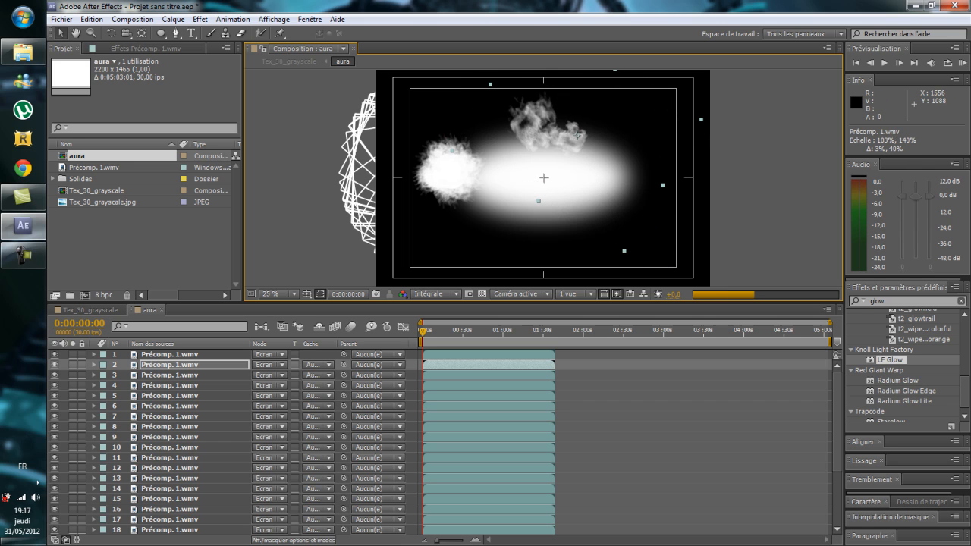
{"action": "left_click_drag", "start_coordinate": [596, 216], "coordinate": [598, 211]}
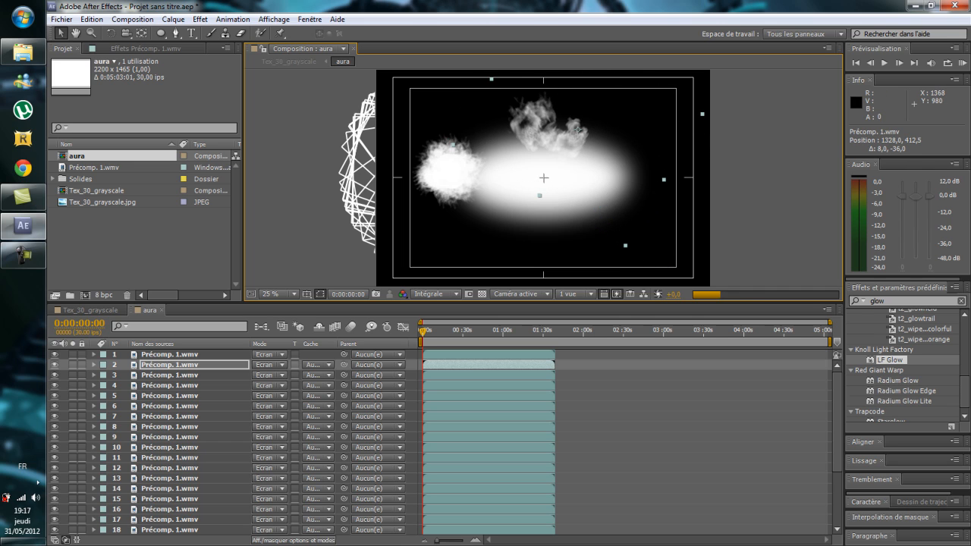
Move smoke layer 3 to the ellipse's upper-right edge, at about 1476, 512
{"action": "left_click", "coordinate": [200, 376]}
{"action": "left_click_drag", "start_coordinate": [469, 180], "coordinate": [616, 158]}
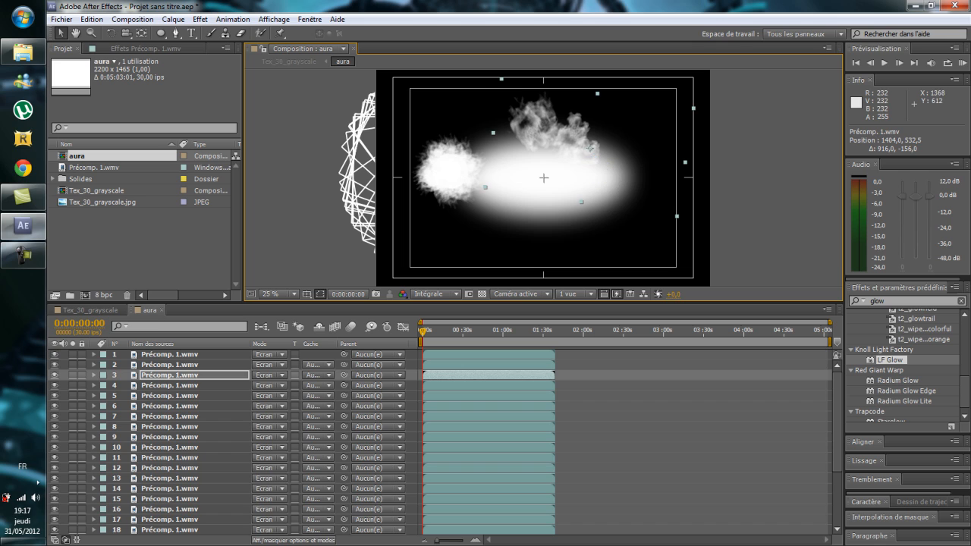
{"action": "left_click_drag", "start_coordinate": [591, 148], "coordinate": [599, 144]}
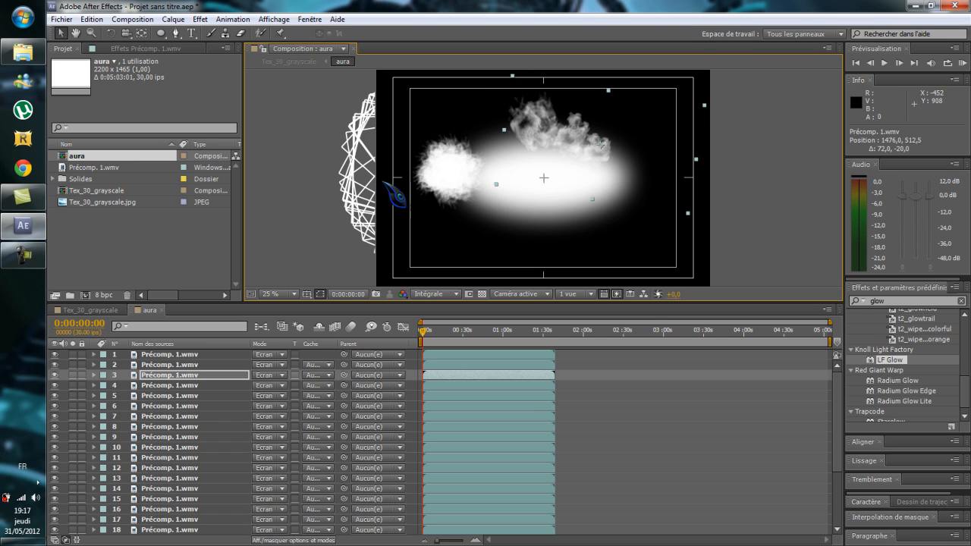
Move smoke layers 4 and 1 to the ellipse's upper-left edge, at about 860, 452 and 888, 480
{"action": "left_click", "coordinate": [169, 386]}
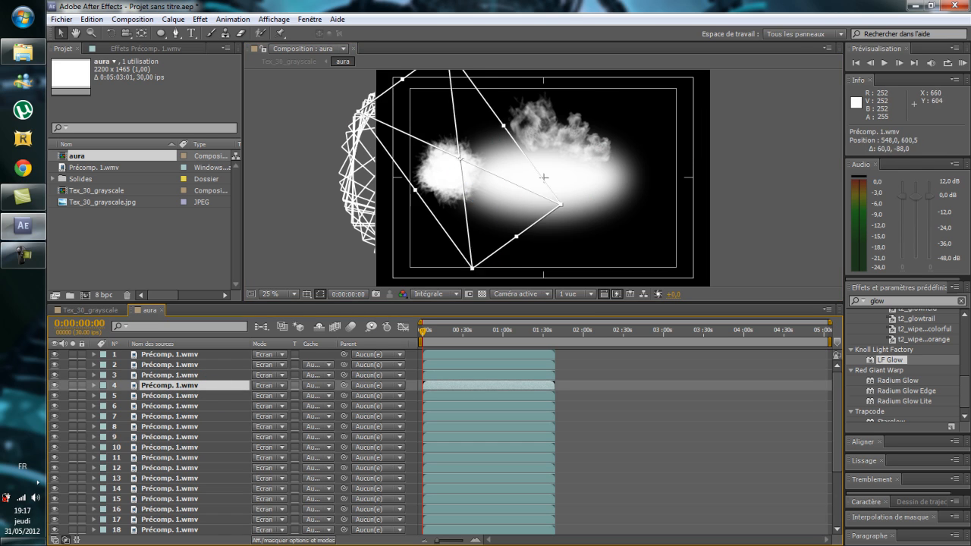
{"action": "left_click_drag", "start_coordinate": [477, 158], "coordinate": [524, 136]}
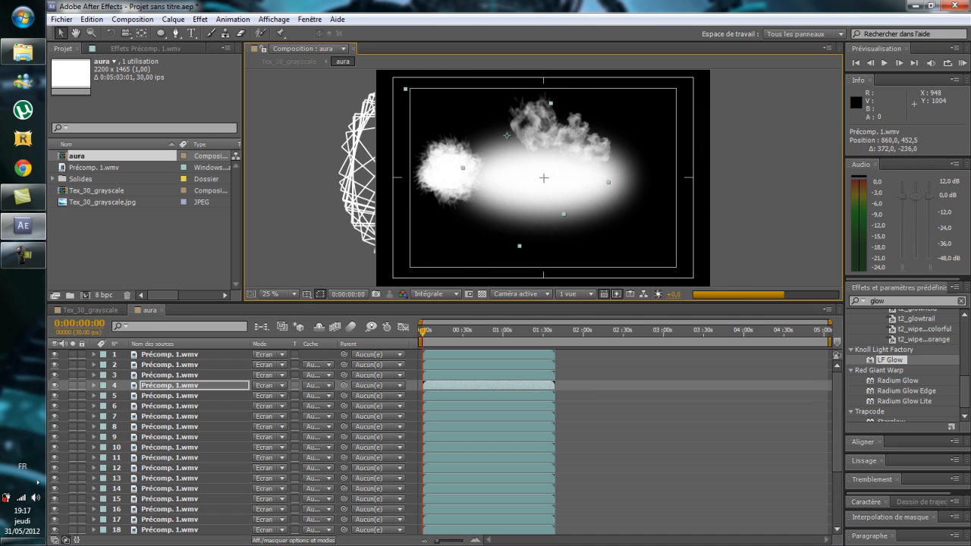
{"action": "left_click", "coordinate": [511, 140]}
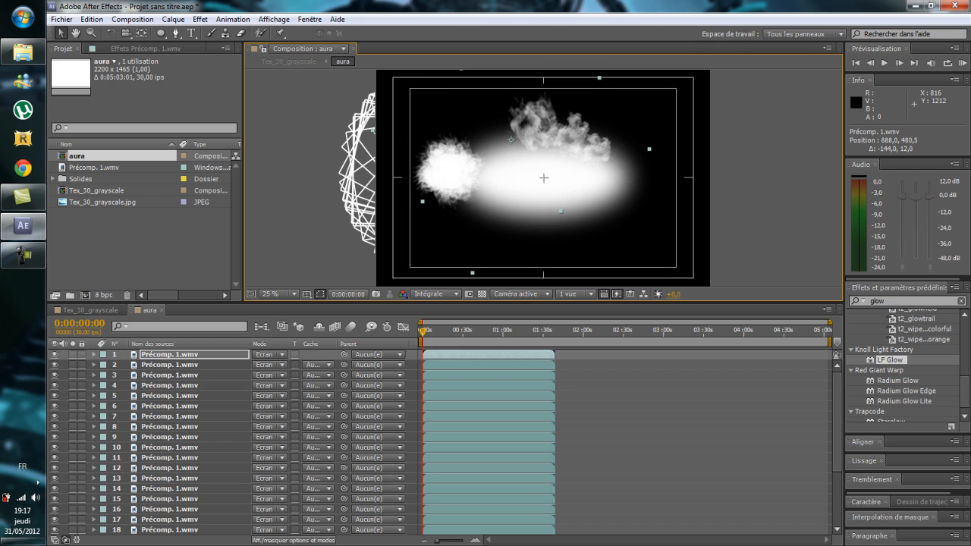
{"action": "left_click", "coordinate": [189, 374]}
{"action": "left_click", "coordinate": [224, 385]}
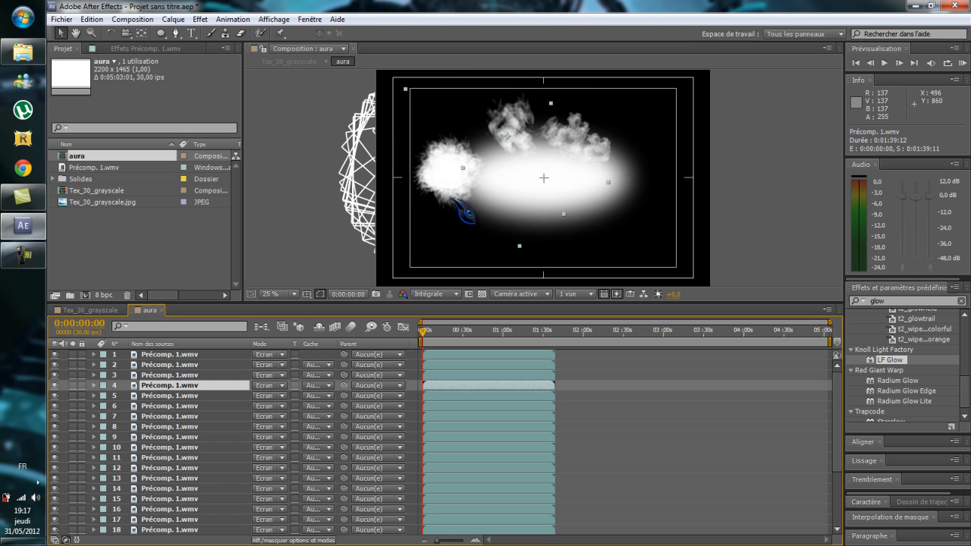
Move smoke layer 5 into the gap above the ellipse, at about 1060, 416, and stretch it to about 119 × 222%
{"action": "left_click", "coordinate": [197, 396]}
{"action": "left_click_drag", "start_coordinate": [435, 193], "coordinate": [538, 130]}
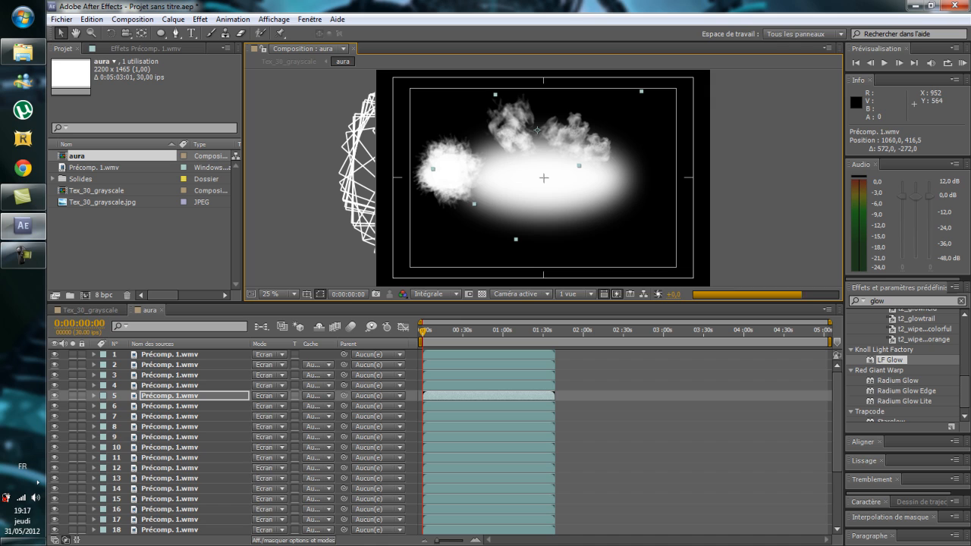
{"action": "left_click_drag", "start_coordinate": [516, 239], "coordinate": [569, 309]}
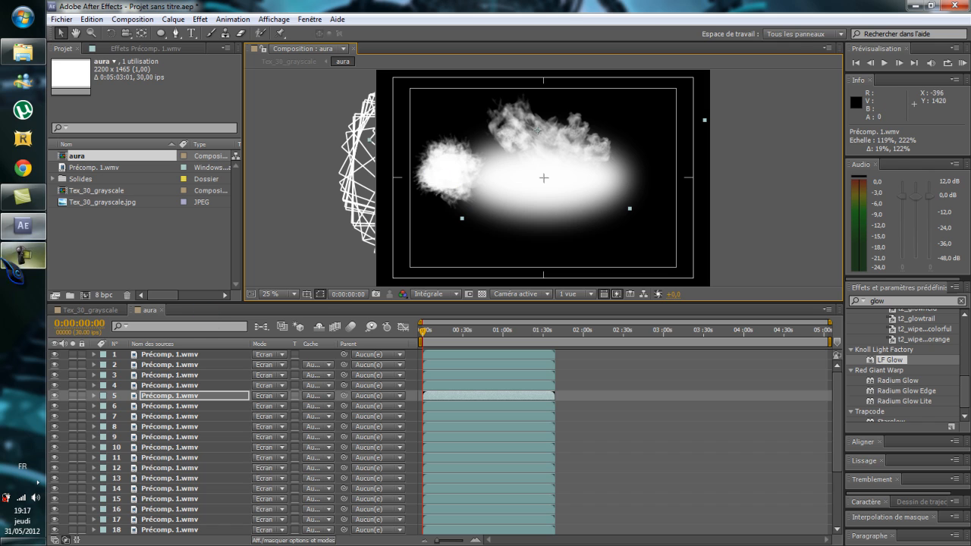
{"action": "left_click", "coordinate": [23, 255]}
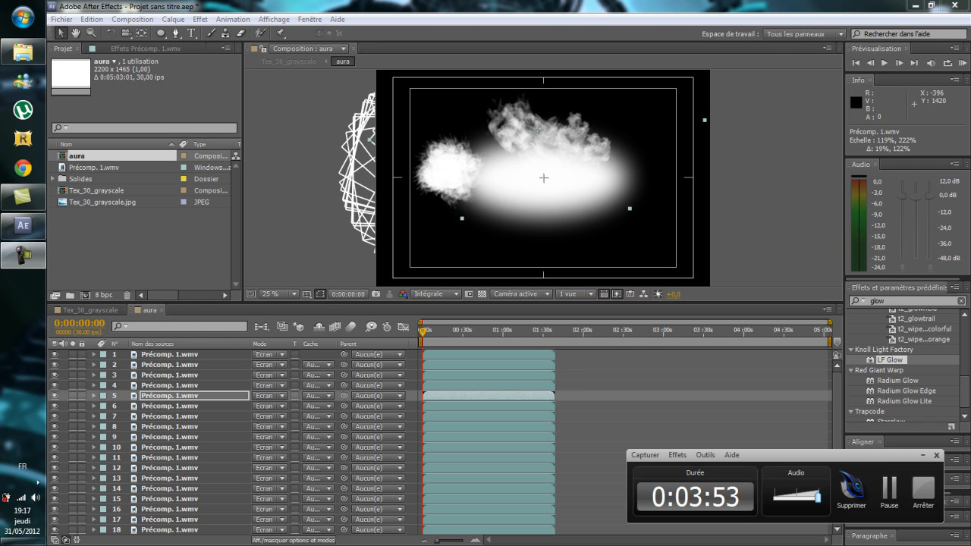
{"action": "left_click", "coordinate": [889, 490]}
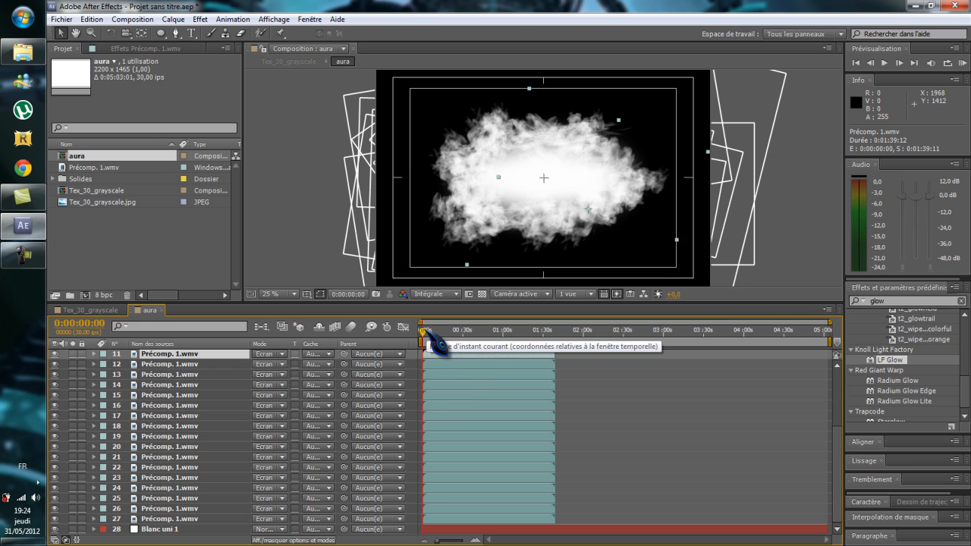
Set the current time to 0:00:30:12 and shift smoke layers 11 to 19 earlier in the timeline by differing amounts
{"action": "left_click_drag", "start_coordinate": [426, 334], "coordinate": [423, 377]}
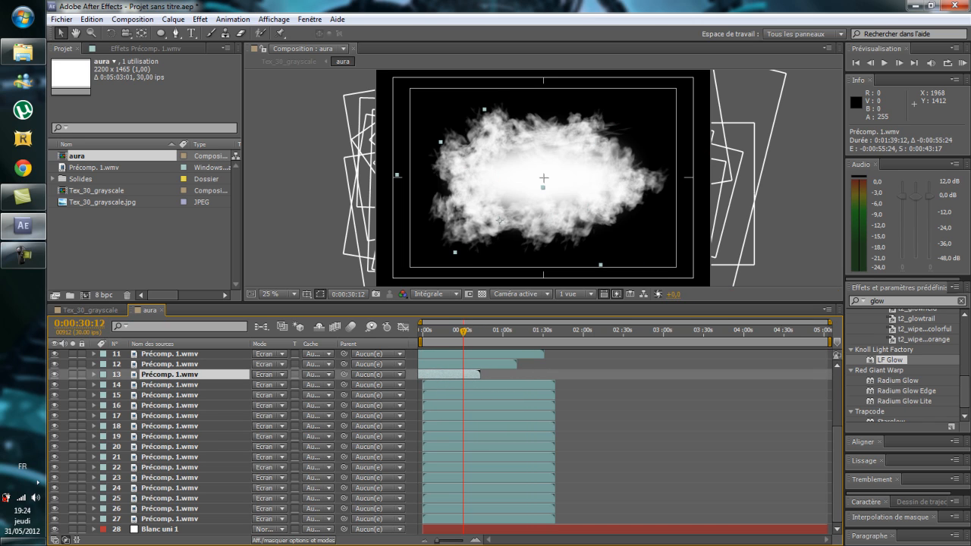
{"action": "left_click_drag", "start_coordinate": [493, 386], "coordinate": [411, 395]}
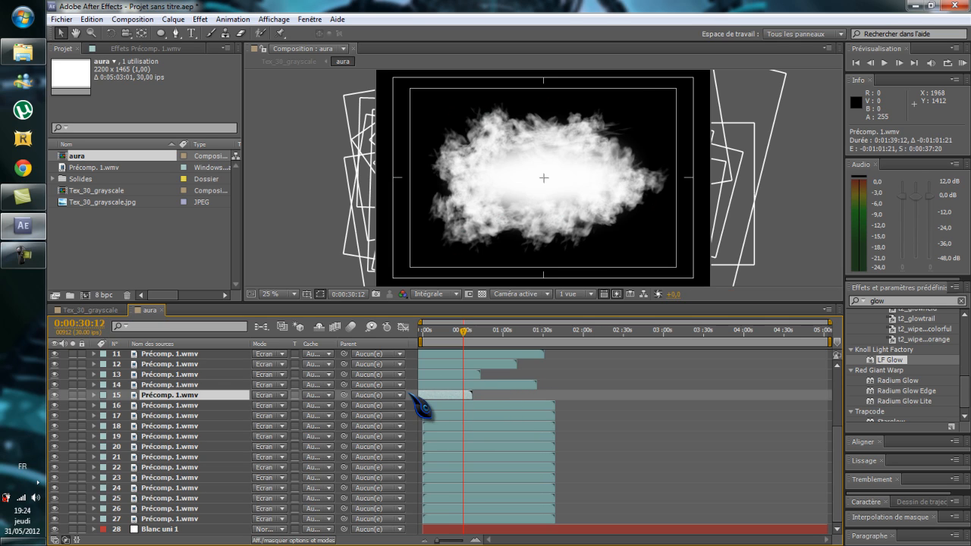
{"action": "left_click_drag", "start_coordinate": [501, 406], "coordinate": [452, 408]}
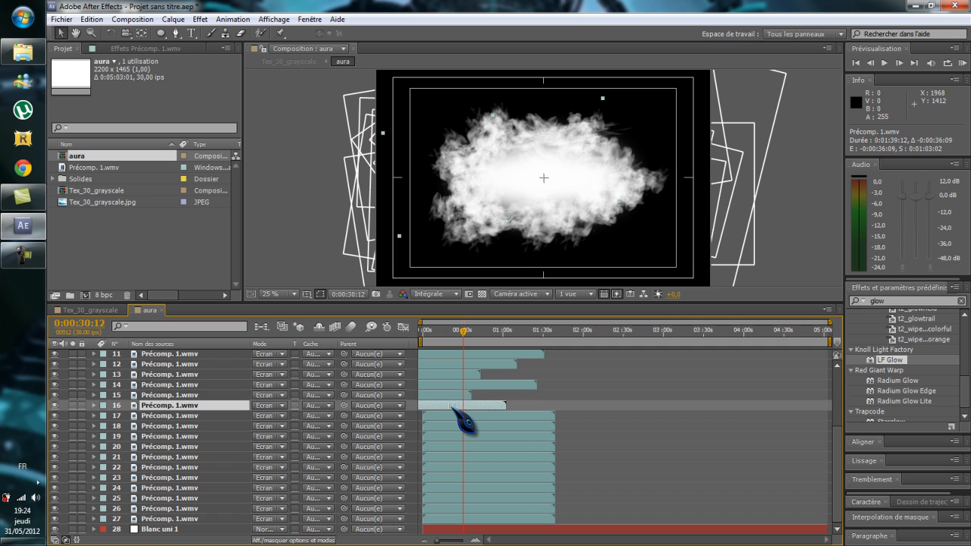
{"action": "left_click_drag", "start_coordinate": [523, 417], "coordinate": [464, 427]}
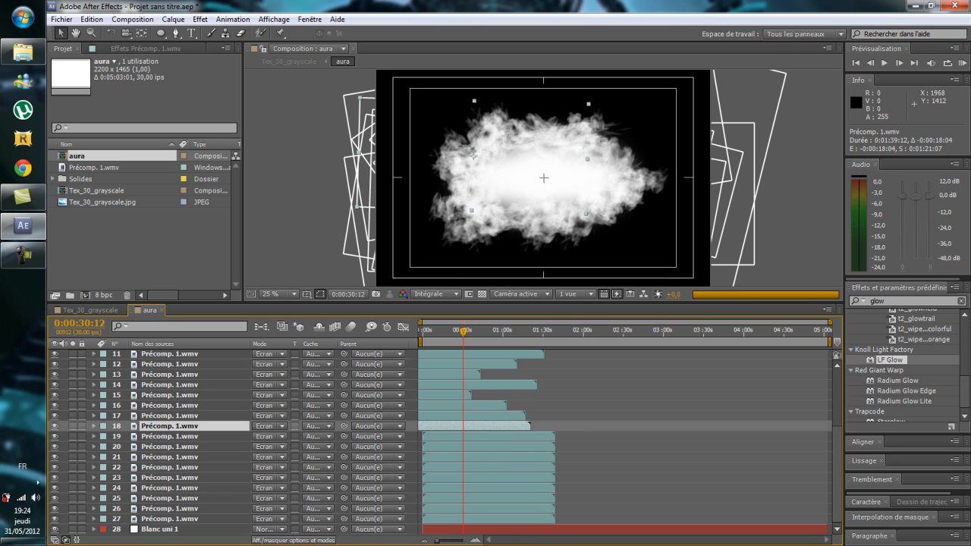
{"action": "left_click_drag", "start_coordinate": [463, 438], "coordinate": [431, 439]}
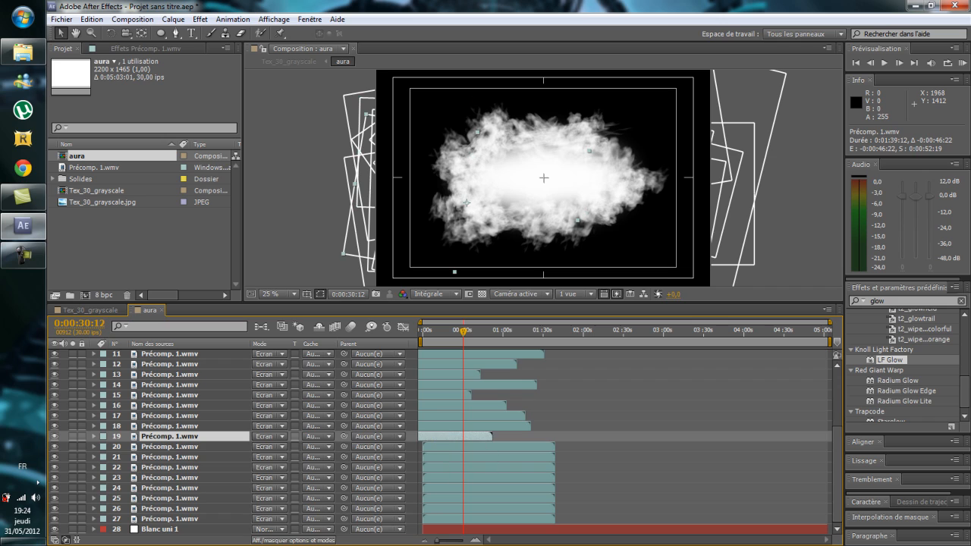
Shift smoke layers 20 to 24, 26 and 27 earlier in the timeline, each by a different amount
{"action": "left_click_drag", "start_coordinate": [503, 447], "coordinate": [479, 456]}
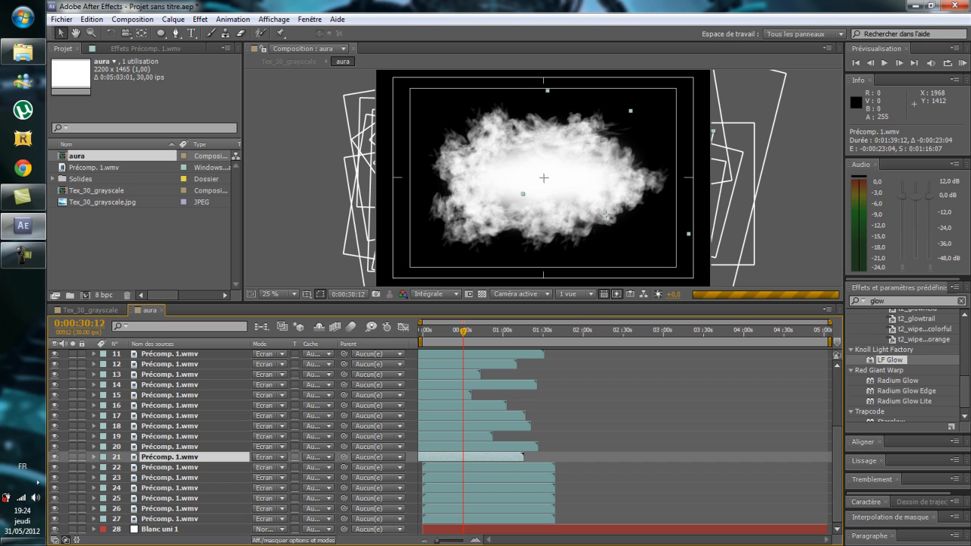
{"action": "left_click_drag", "start_coordinate": [555, 468], "coordinate": [417, 479]}
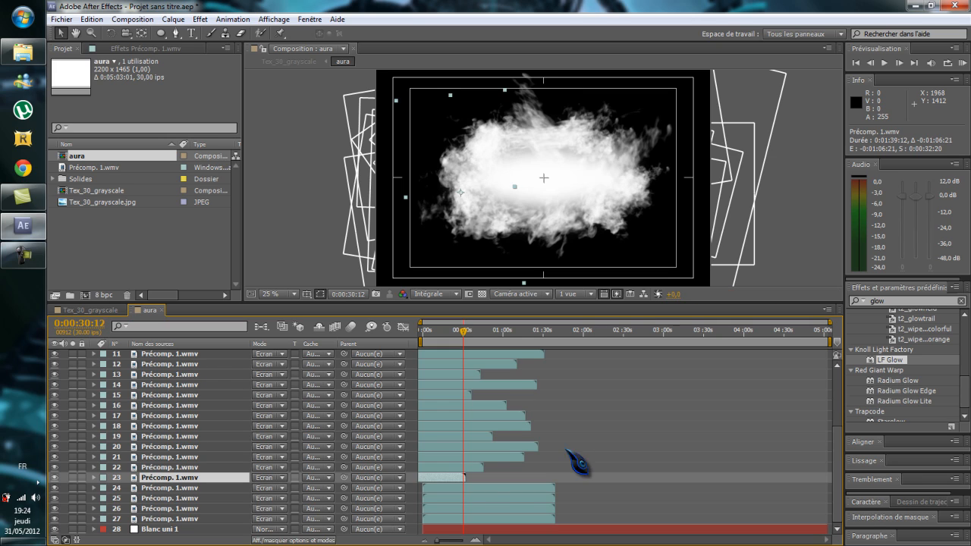
{"action": "left_click_drag", "start_coordinate": [446, 479], "coordinate": [438, 478]}
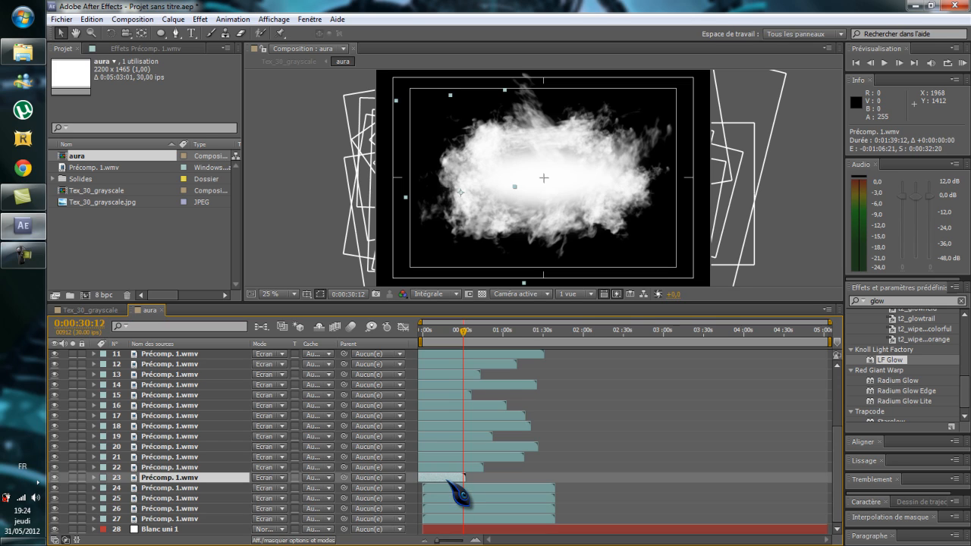
{"action": "left_click_drag", "start_coordinate": [464, 490], "coordinate": [436, 488]}
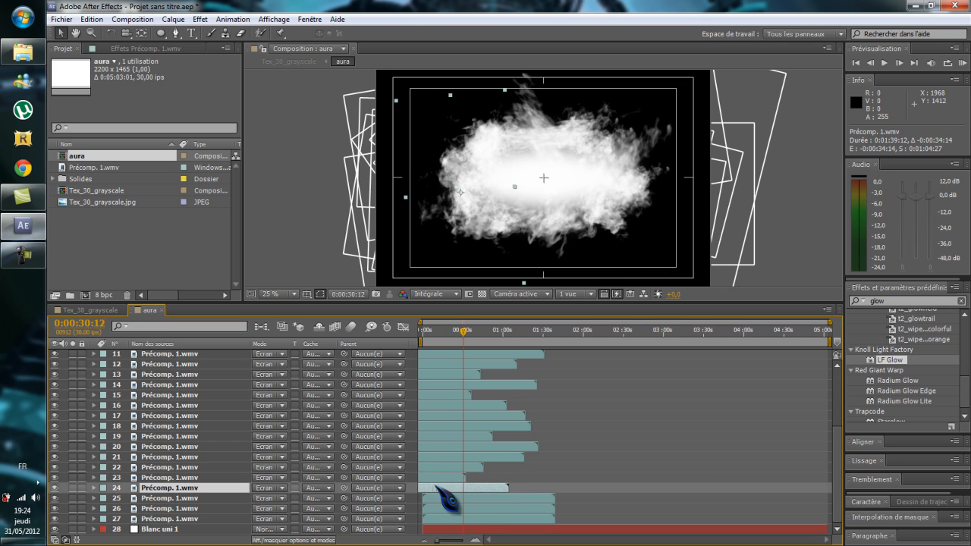
{"action": "left_click_drag", "start_coordinate": [480, 510], "coordinate": [463, 509]}
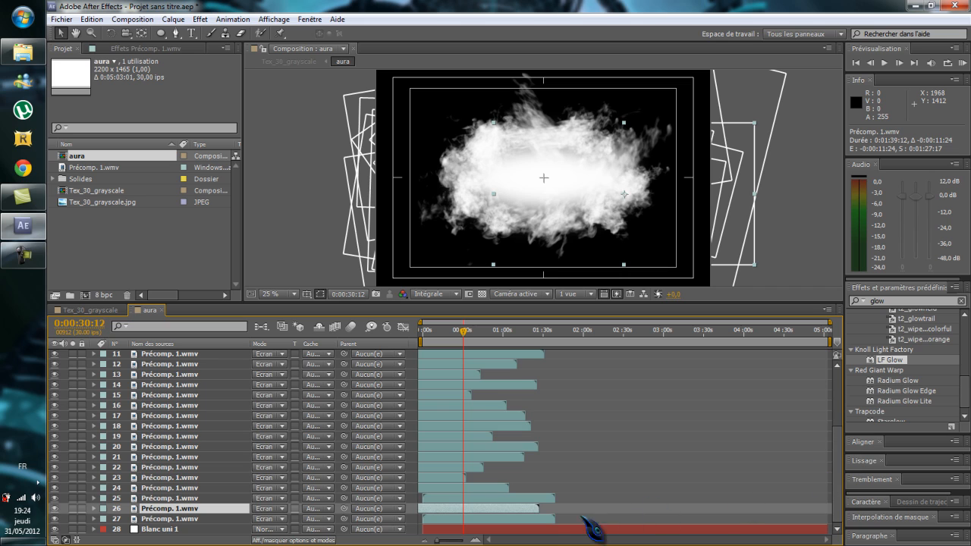
{"action": "left_click_drag", "start_coordinate": [543, 519], "coordinate": [511, 521]}
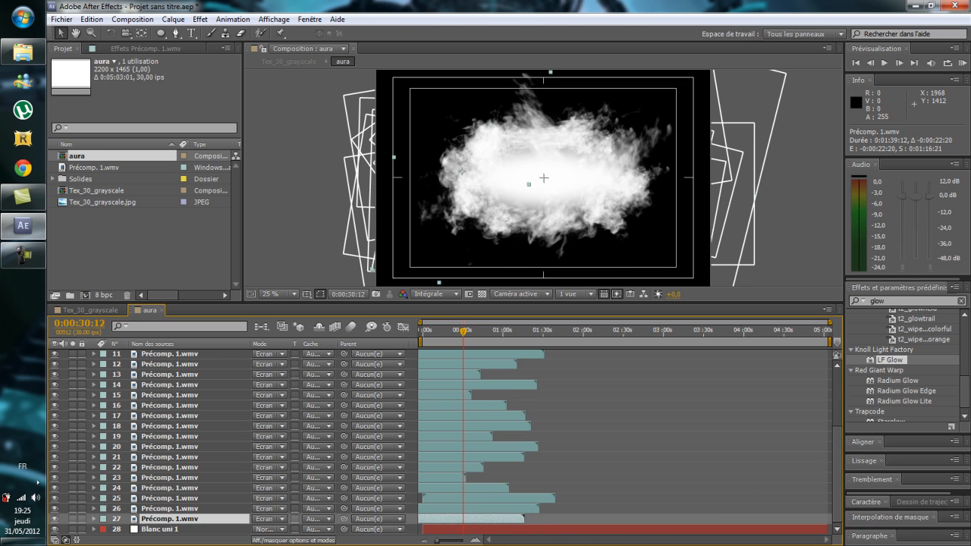
Shift smoke layers 1 to 10 earlier by differing amounts, moving layer 3 by about 50 seconds and layer 1 by about 64 seconds
{"action": "left_click_drag", "start_coordinate": [838, 474], "coordinate": [842, 414]}
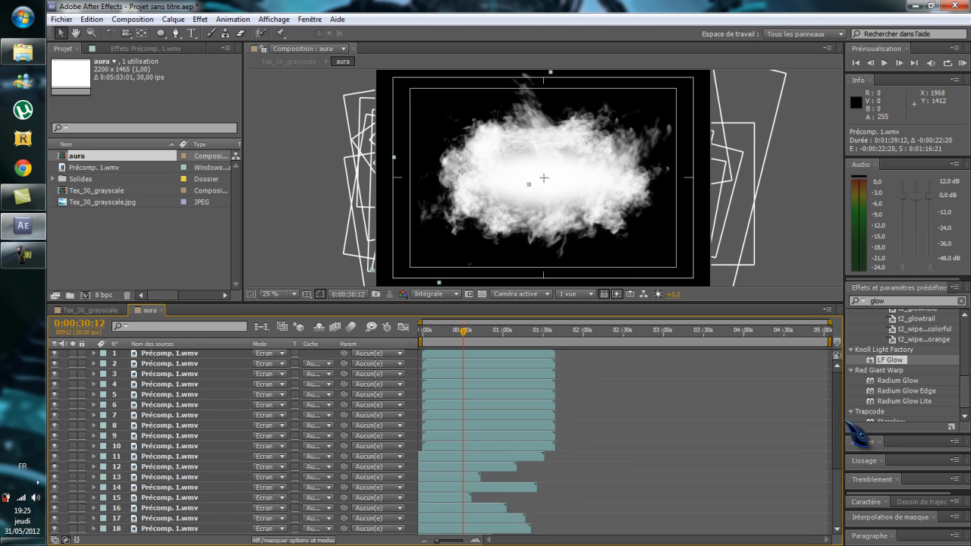
{"action": "left_click_drag", "start_coordinate": [519, 447], "coordinate": [428, 406]}
{"action": "left_click_drag", "start_coordinate": [492, 396], "coordinate": [435, 375]}
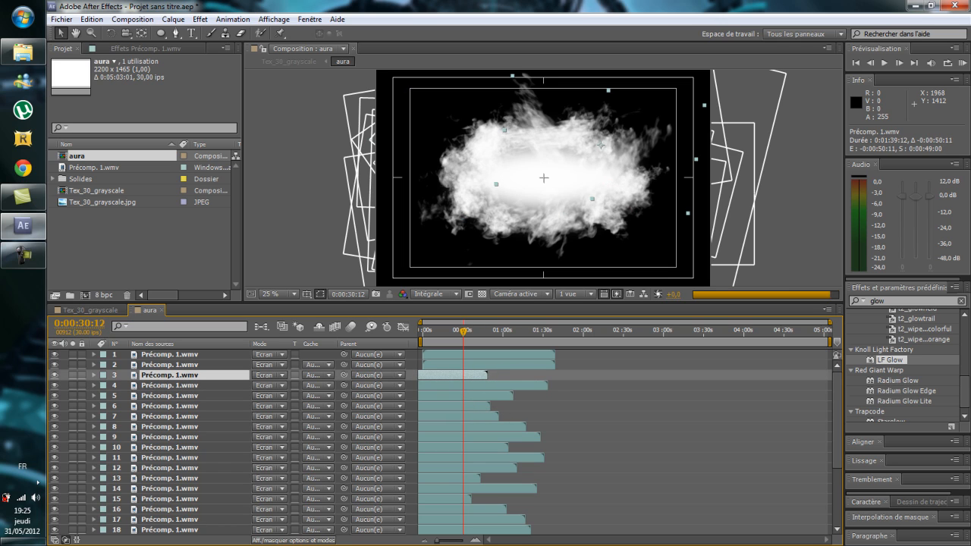
{"action": "left_click_drag", "start_coordinate": [511, 364], "coordinate": [420, 361]}
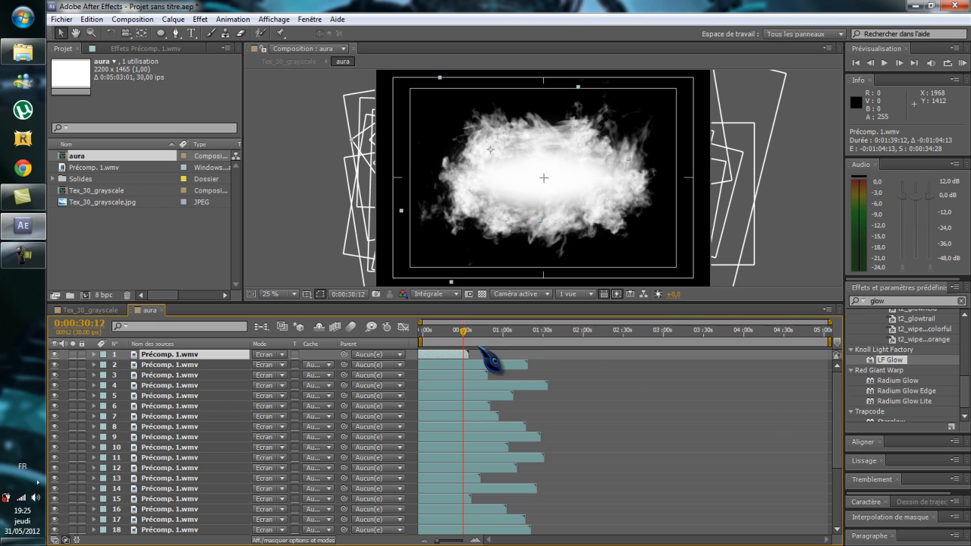
Move the current time to 0:00:13:05, return to the Tex_30_grayscale composition and set the aura layer's blending mode to Ecran
{"action": "left_click_drag", "start_coordinate": [462, 334], "coordinate": [440, 334]}
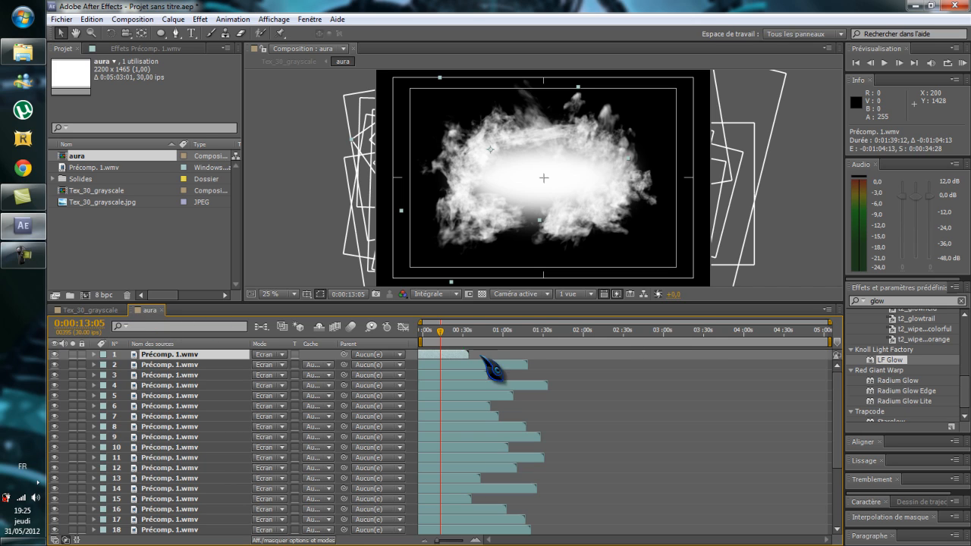
{"action": "left_click", "coordinate": [161, 311]}
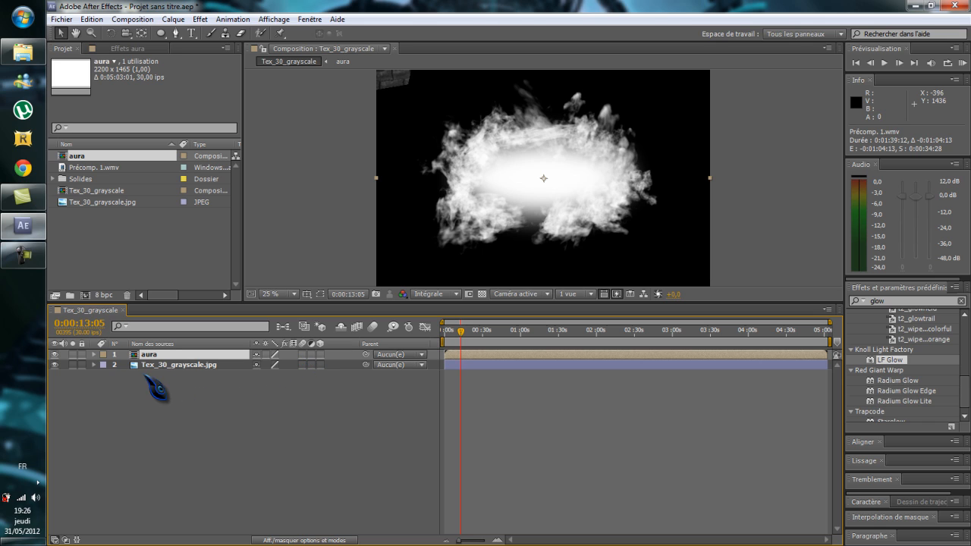
{"action": "left_click", "coordinate": [280, 540]}
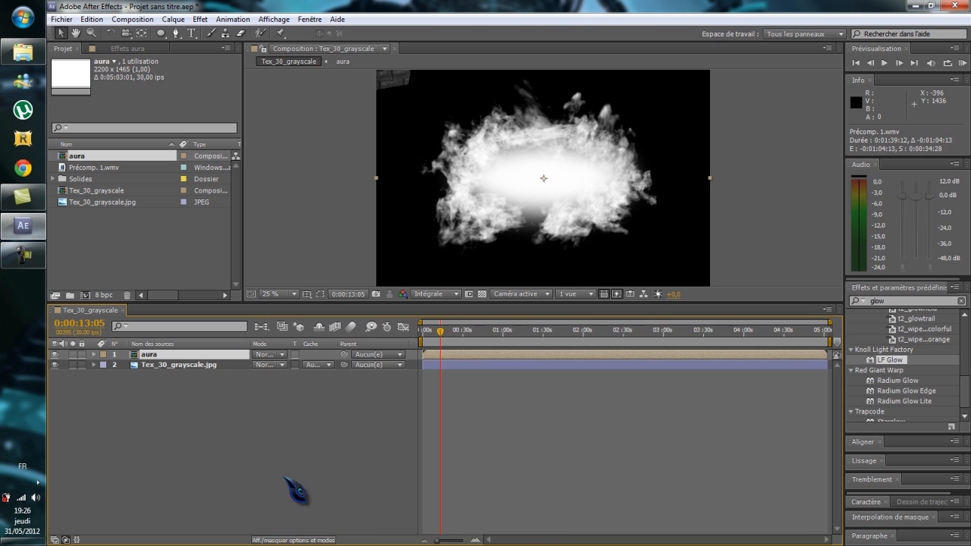
{"action": "left_click", "coordinate": [282, 355]}
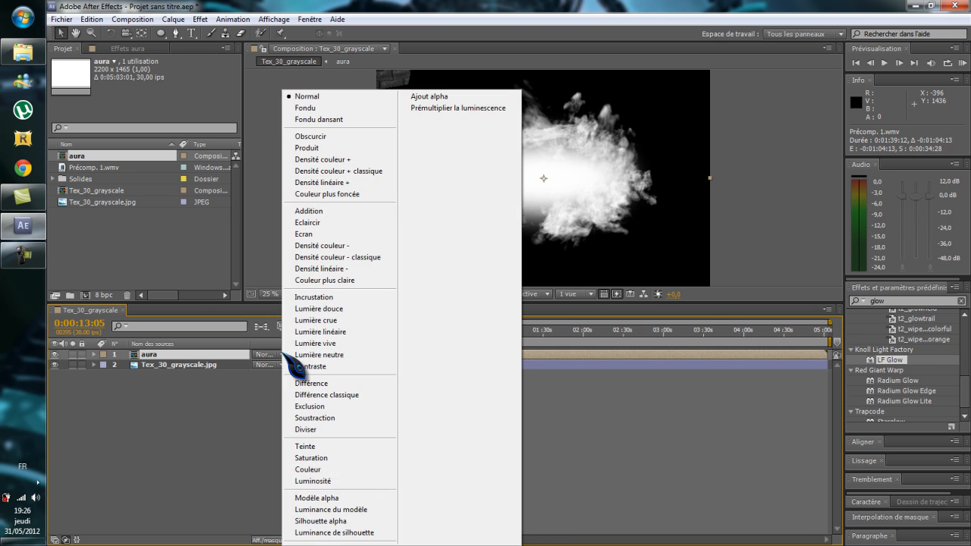
{"action": "left_click", "coordinate": [327, 233]}
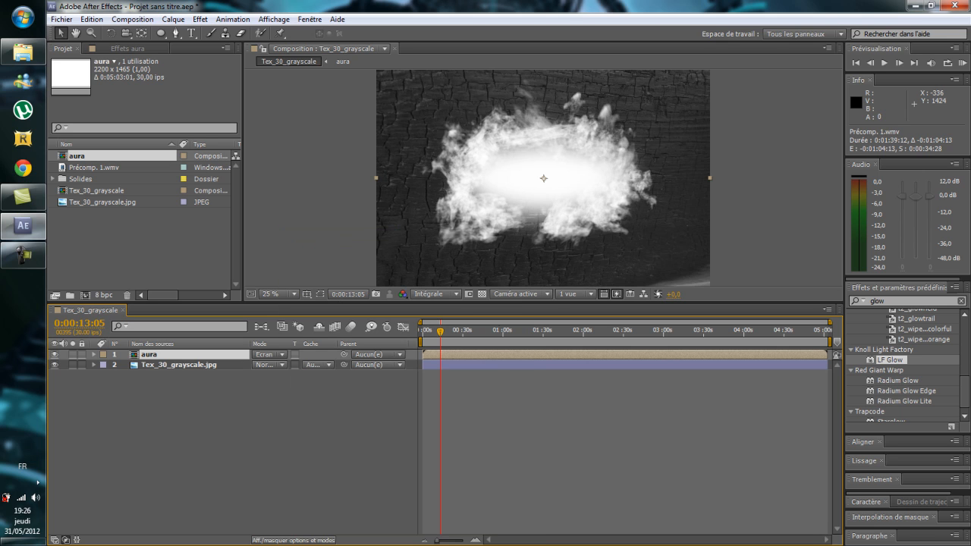
Enlarge the Tex_30_grayscale.jpg background layer to about 155 × 152%
{"action": "left_click", "coordinate": [187, 367]}
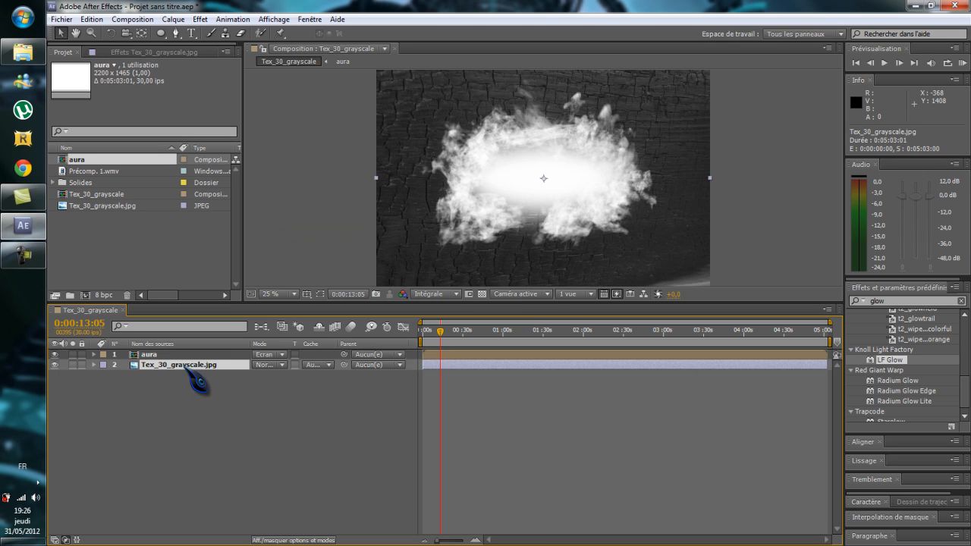
{"action": "key", "text": "comma"}
{"action": "left_click_drag", "start_coordinate": [626, 233], "coordinate": [672, 262]}
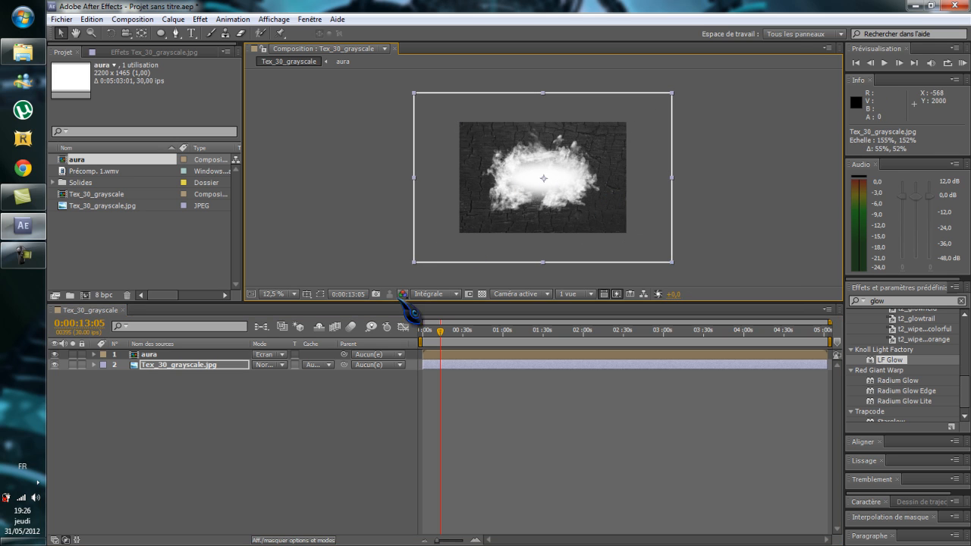
{"action": "key", "text": "period"}
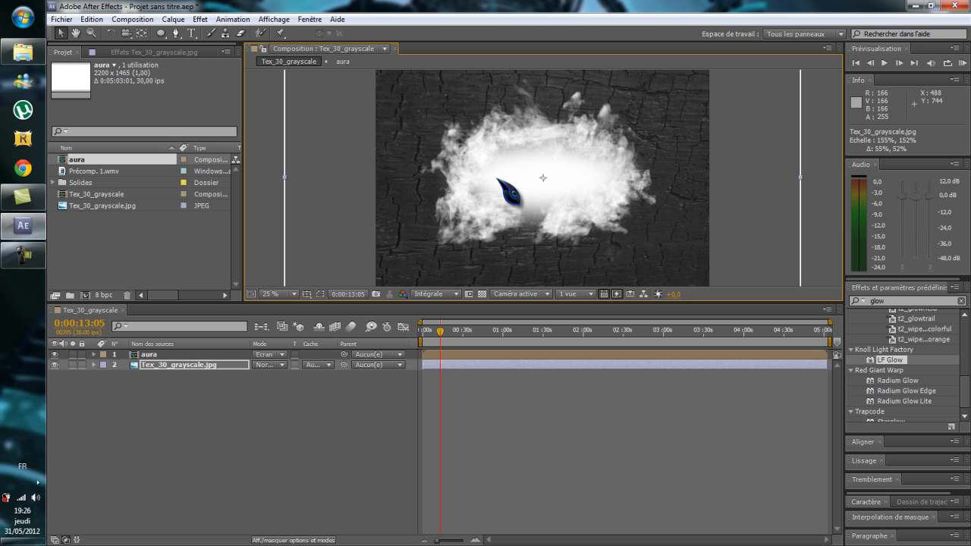
Create an adjustment layer (Calque d'effets) above the aura layer
{"action": "left_click", "coordinate": [138, 405]}
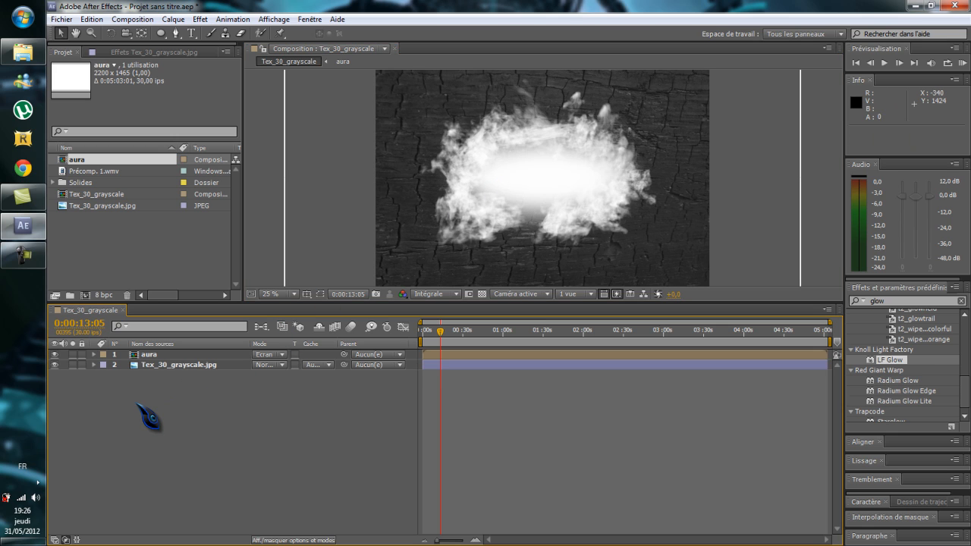
{"action": "right_click", "coordinate": [138, 405]}
{"action": "right_click", "coordinate": [100, 391]}
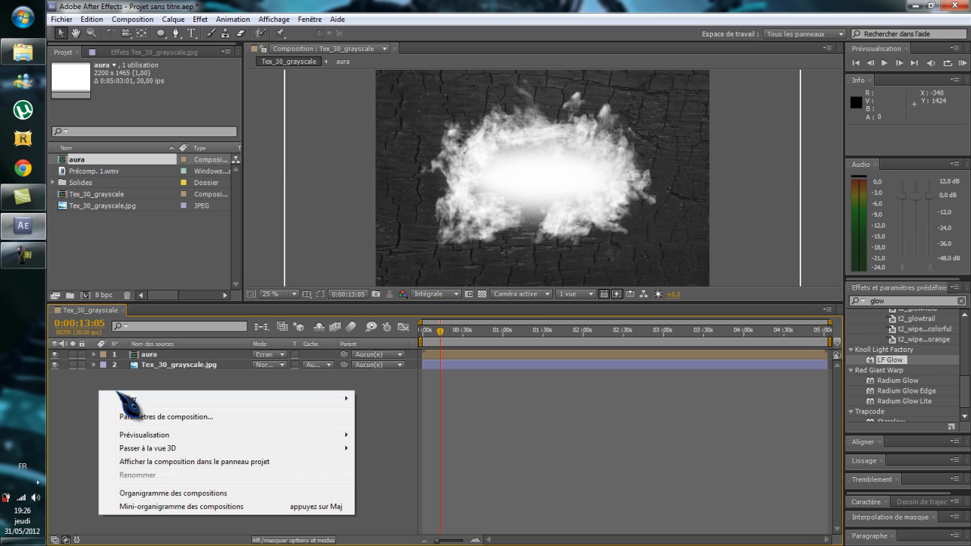
{"action": "mouse_move", "coordinate": [152, 398]}
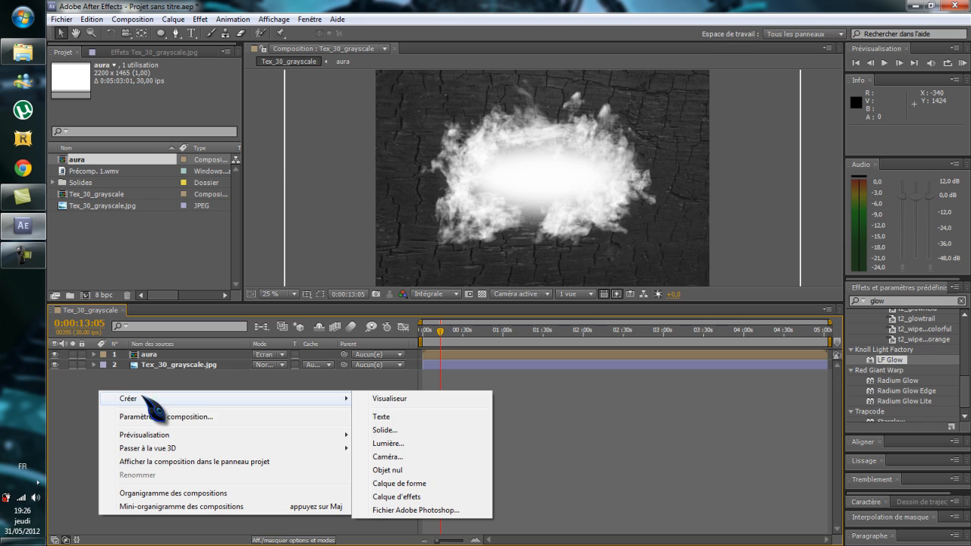
{"action": "left_click", "coordinate": [399, 497]}
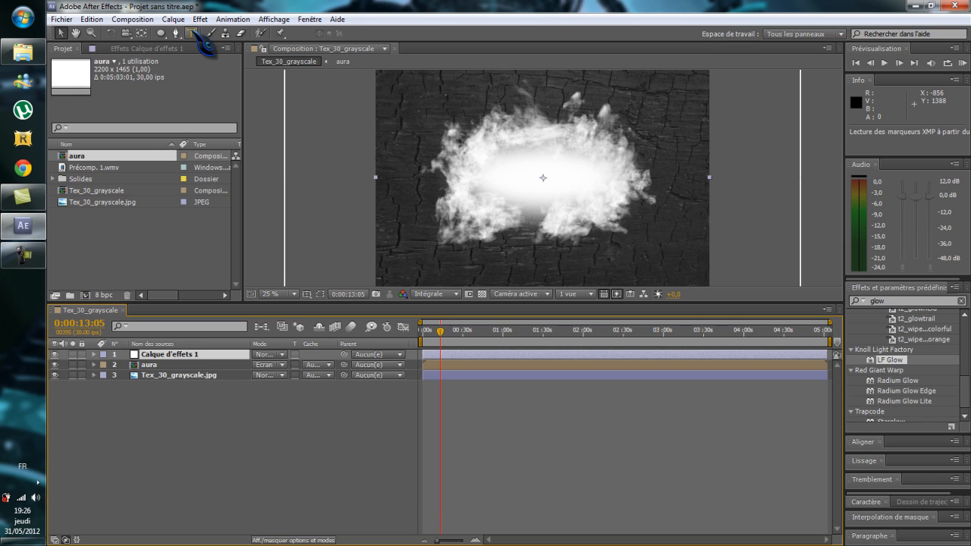
Apply CC Particle World to the adjustment layer and set its blending mode to Addition
{"action": "double_click", "coordinate": [876, 302]}
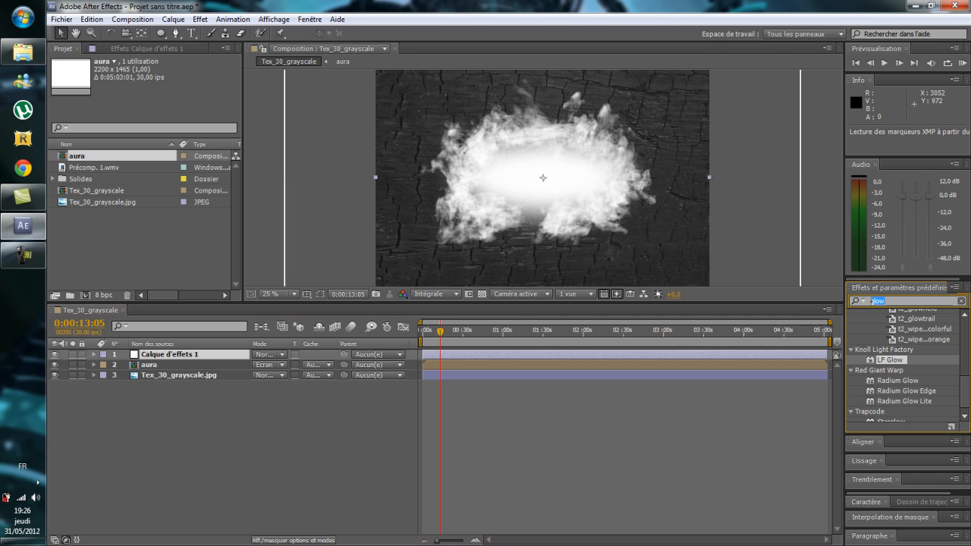
{"action": "type", "text": "cc "}
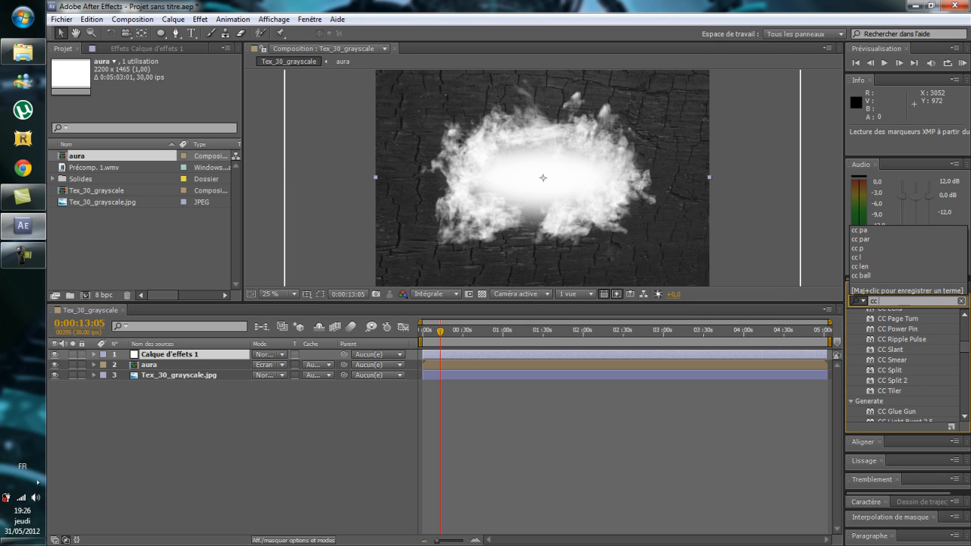
{"action": "type", "text": "parti"}
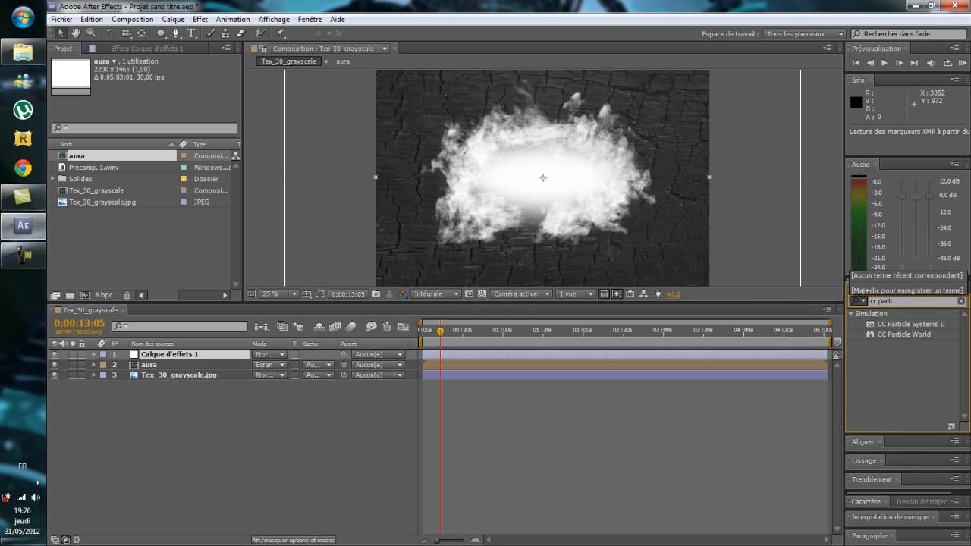
{"action": "double_click", "coordinate": [907, 336]}
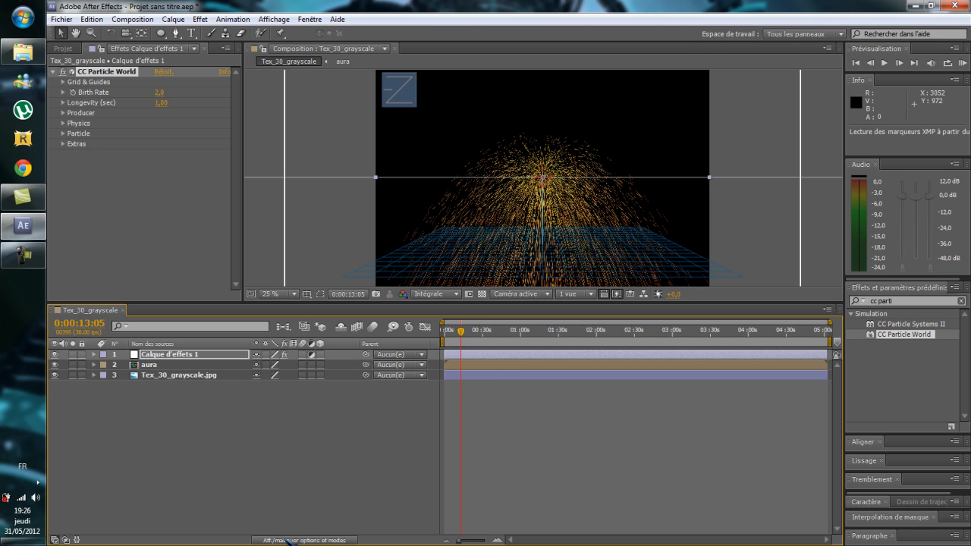
{"action": "left_click", "coordinate": [280, 354]}
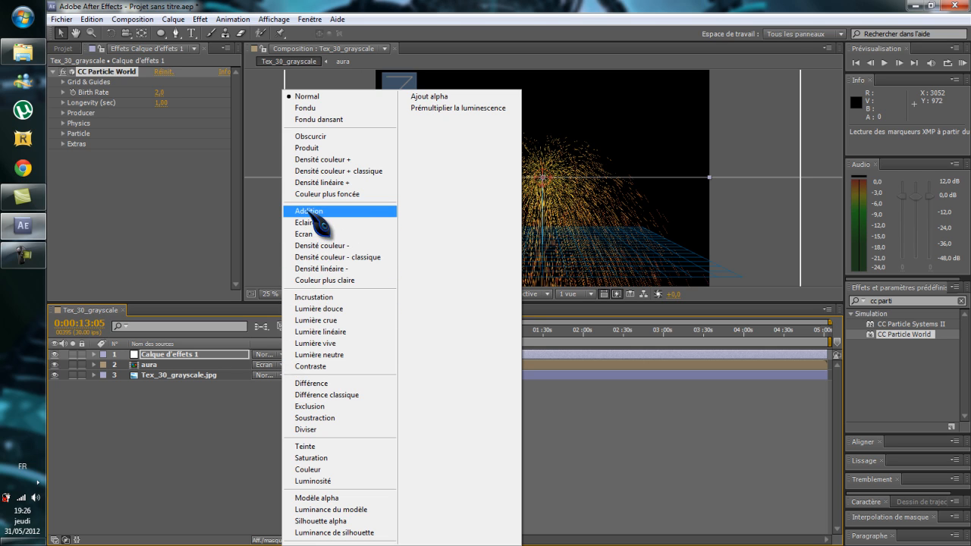
{"action": "left_click", "coordinate": [311, 212]}
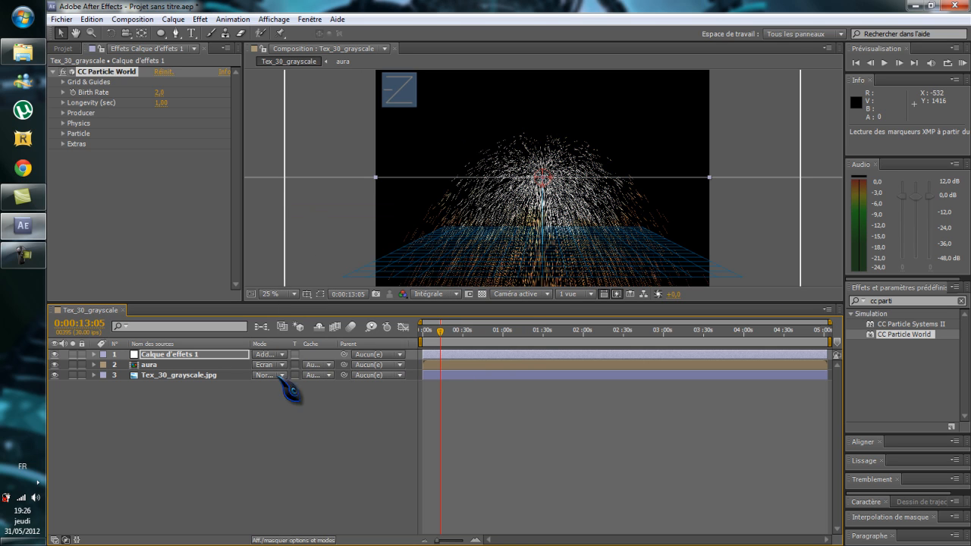
Make the aura layer a 3D layer
{"action": "left_click", "coordinate": [324, 538]}
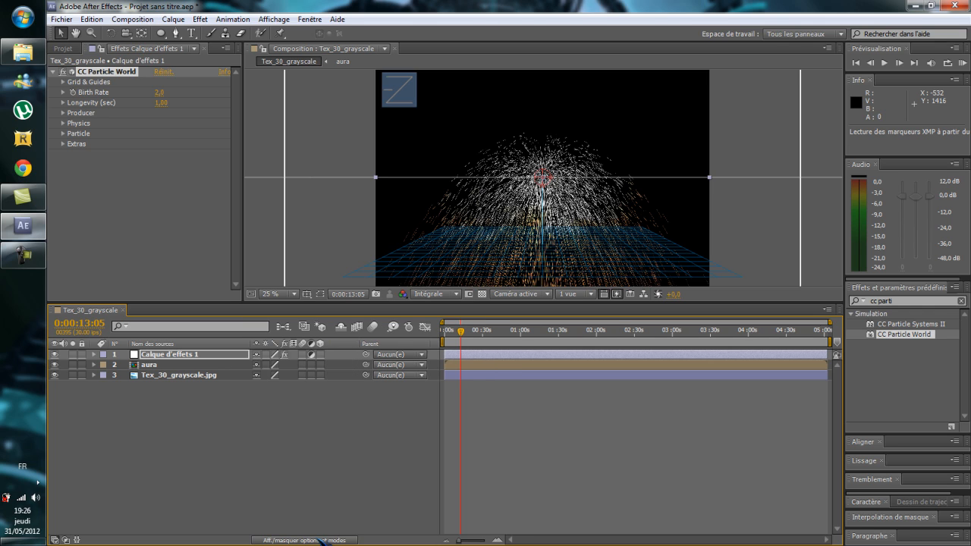
{"action": "left_click", "coordinate": [160, 366]}
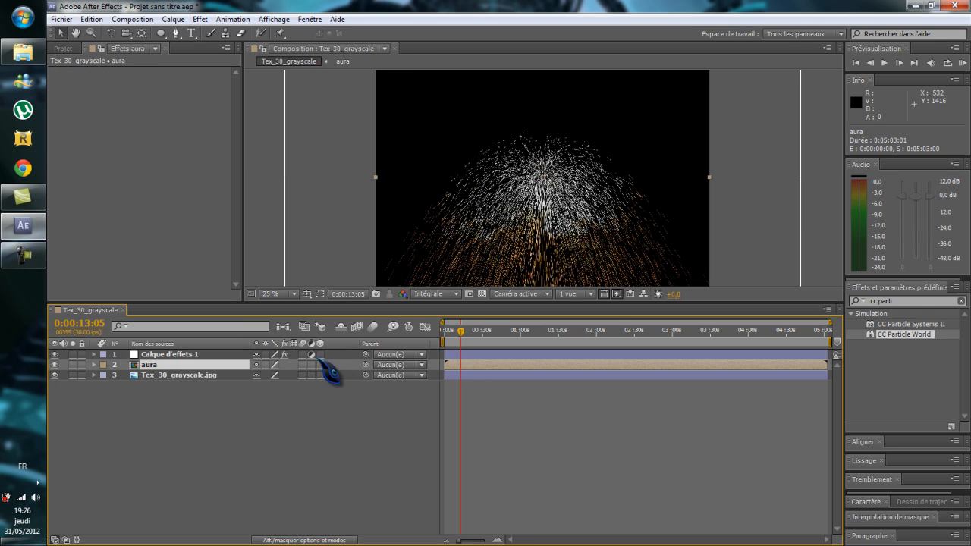
{"action": "left_click", "coordinate": [319, 365]}
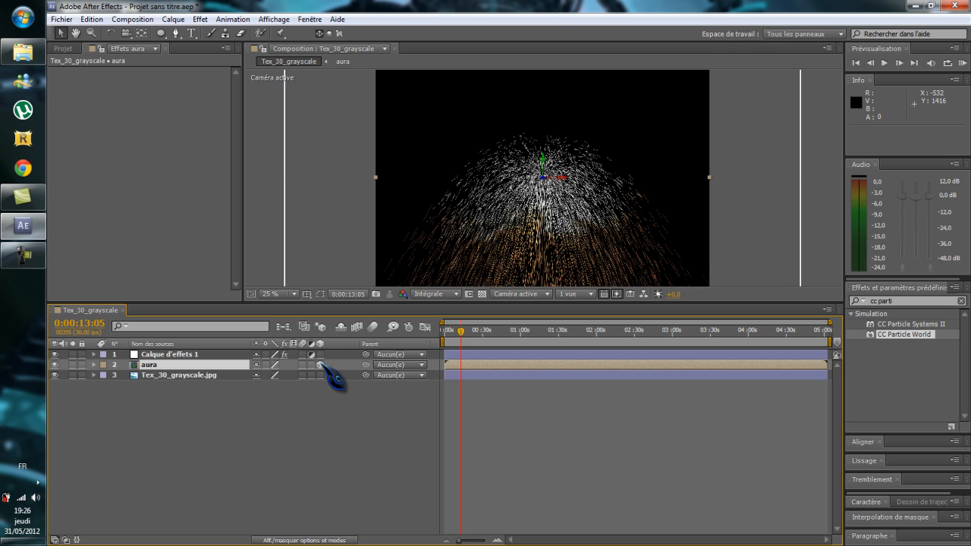
Turn off 3D for the aura layer and enable the motion blur switch on the Calque d'effets 1 layer
{"action": "left_click", "coordinate": [319, 365]}
{"action": "left_click", "coordinate": [302, 354]}
{"action": "left_click", "coordinate": [274, 539]}
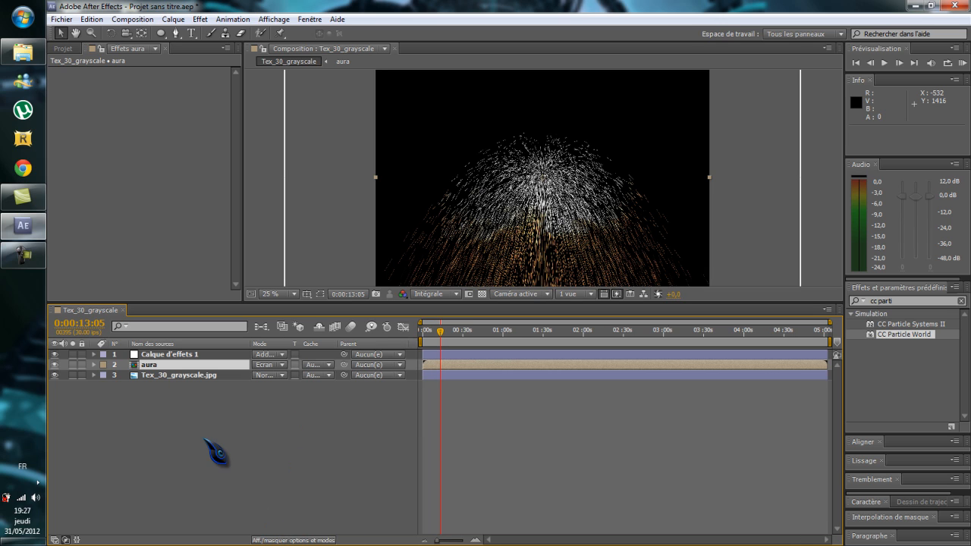
Set the CC Particle World Birth Rate on Calque d'effets 1 to 3
{"action": "left_click", "coordinate": [182, 355]}
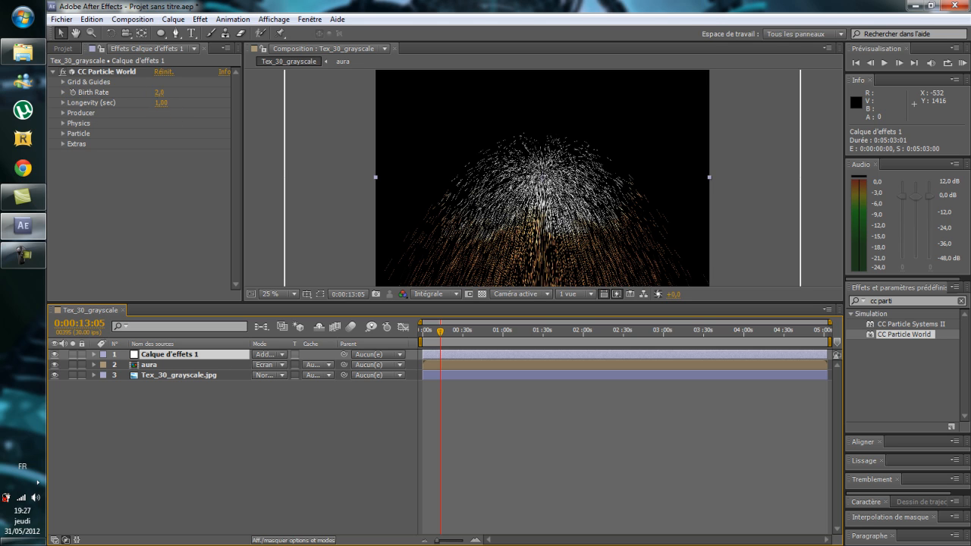
{"action": "left_click", "coordinate": [160, 92]}
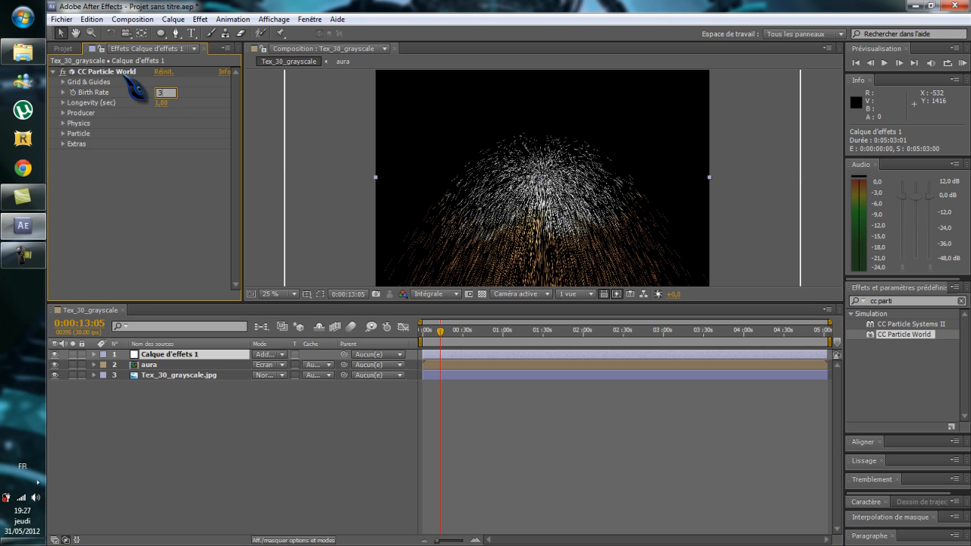
{"action": "type", "text": "3"}
{"action": "key", "text": "Return"}
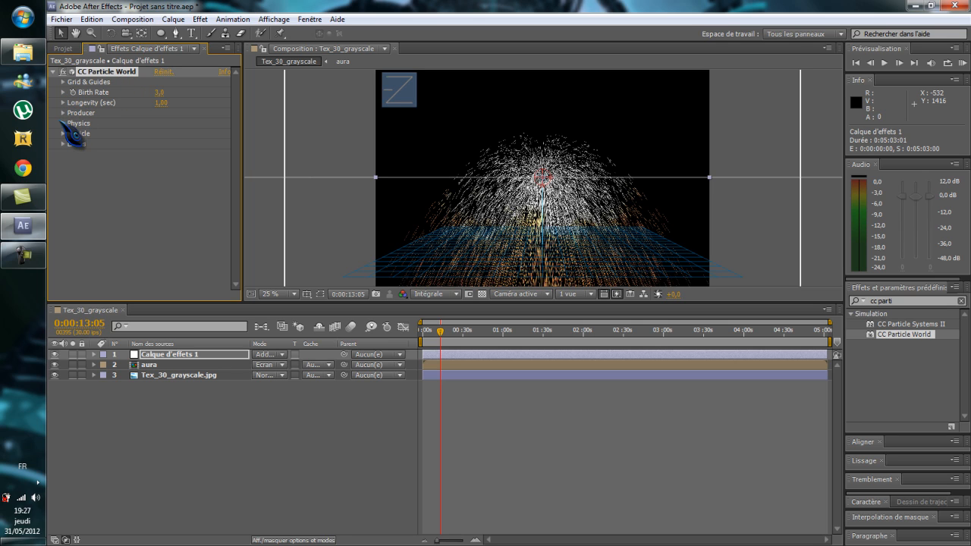
Set the CC Particle World physics to Direction Axis animation with velocity 3.57 and Extra Angle 1x+94°
{"action": "left_click", "coordinate": [64, 113]}
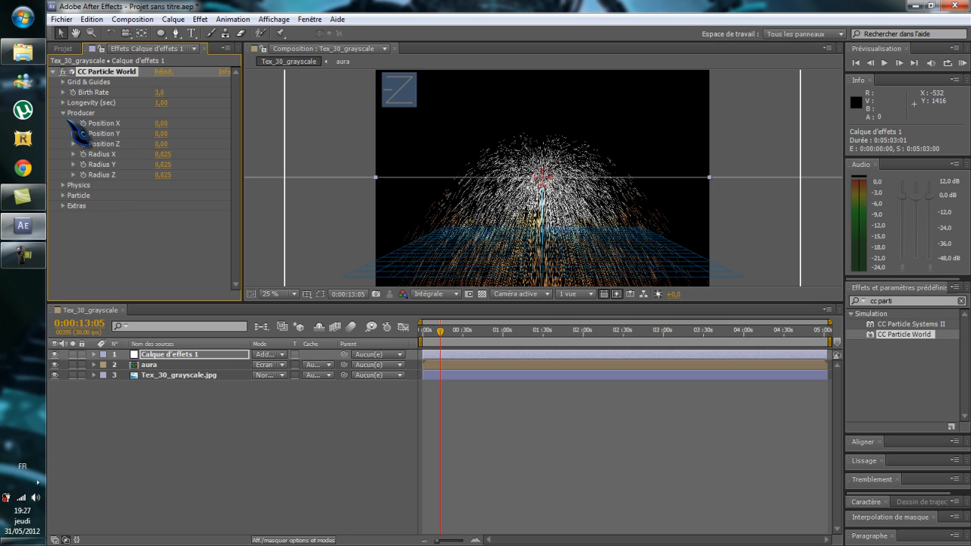
{"action": "left_click", "coordinate": [63, 113]}
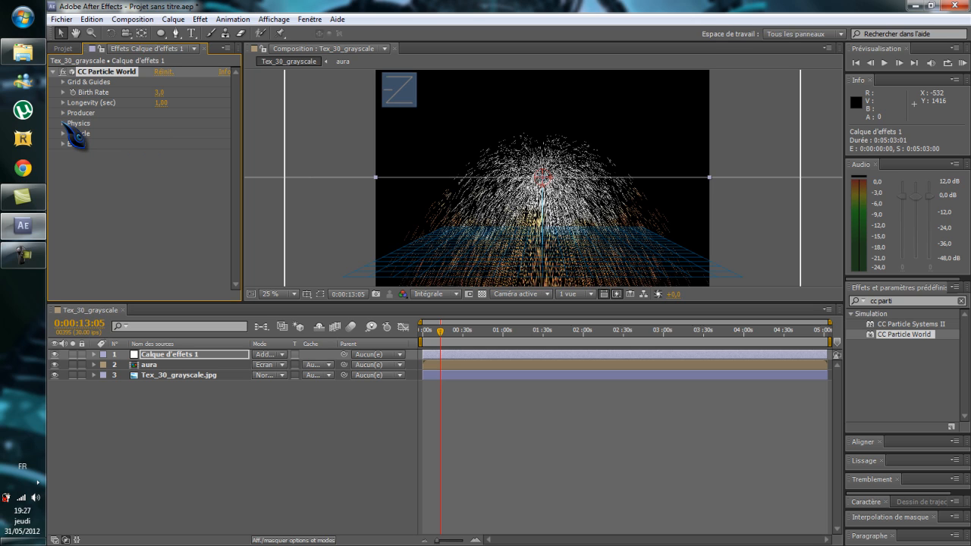
{"action": "left_click", "coordinate": [64, 123]}
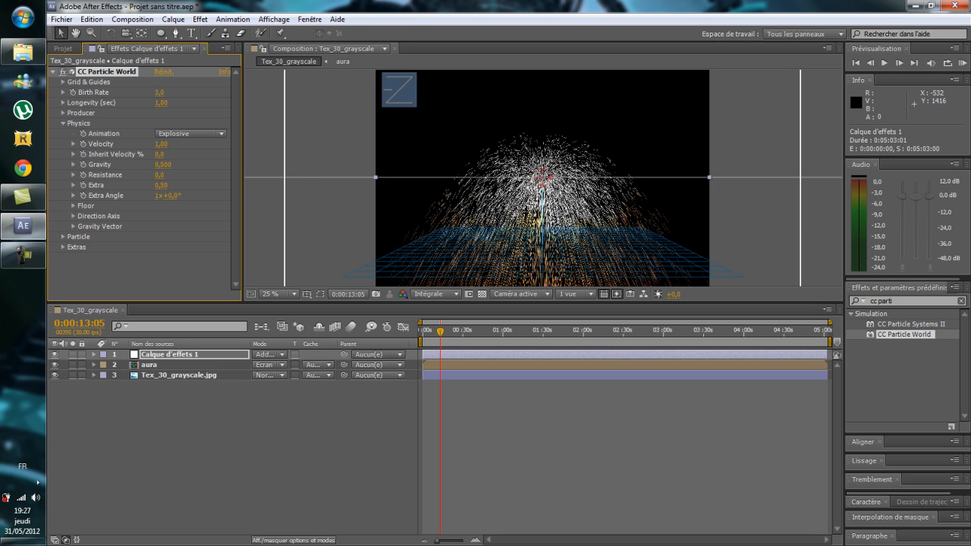
{"action": "left_click", "coordinate": [160, 144]}
{"action": "left_click", "coordinate": [217, 160]}
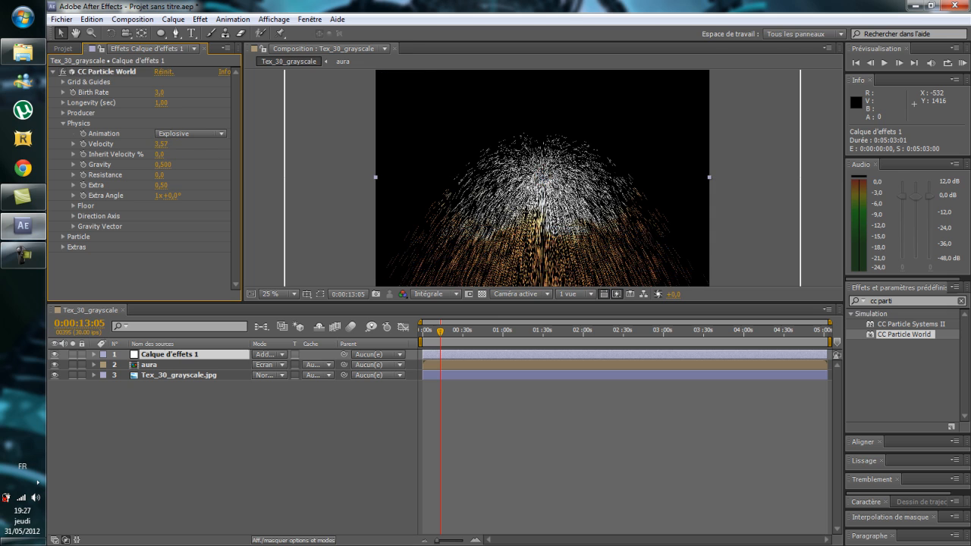
{"action": "left_click", "coordinate": [222, 135]}
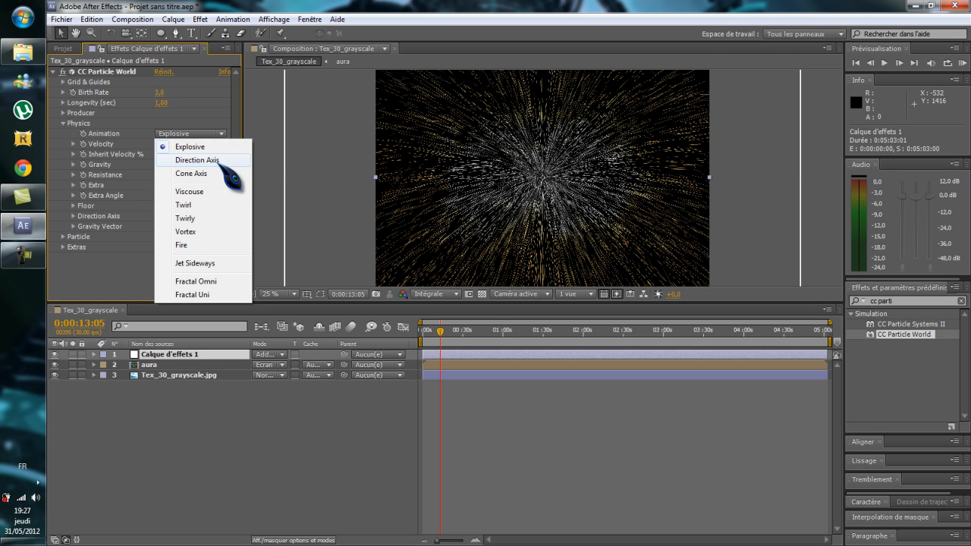
{"action": "left_click", "coordinate": [229, 163]}
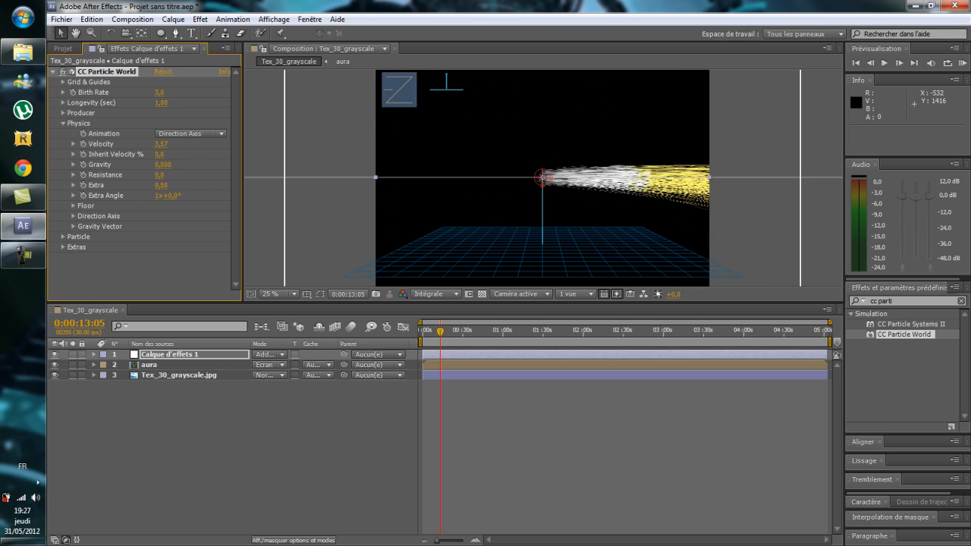
{"action": "left_click", "coordinate": [174, 196]}
{"action": "left_click", "coordinate": [215, 209]}
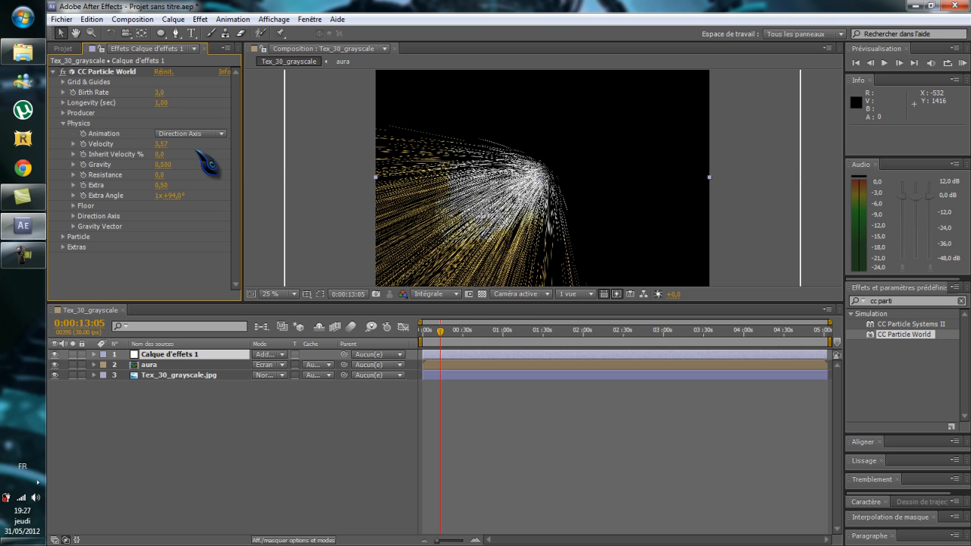
Set the particle type to Faded Sphere with Birth Size 0, Death Size 0.130 and Max Opacity 95%
{"action": "left_click", "coordinate": [64, 123]}
{"action": "left_click", "coordinate": [64, 134]}
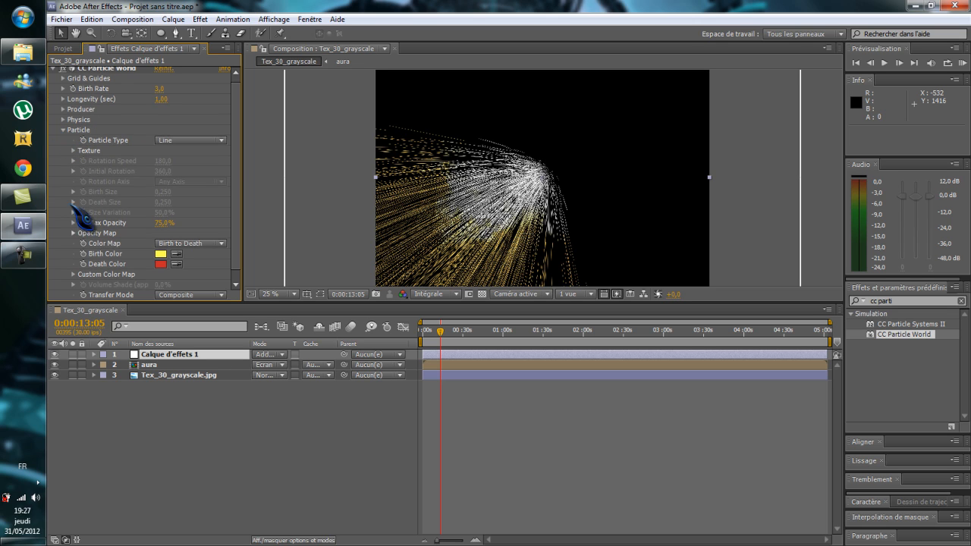
{"action": "left_click", "coordinate": [221, 141]}
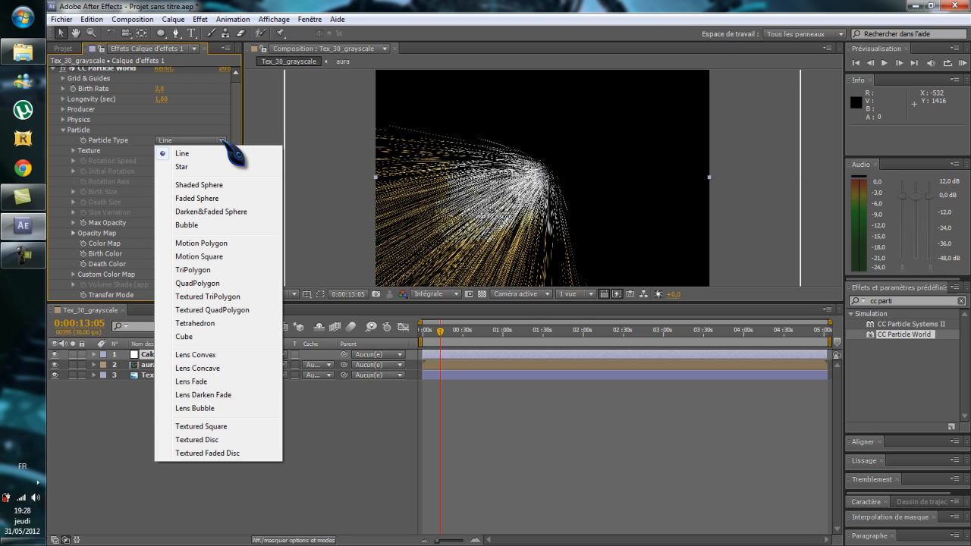
{"action": "left_click", "coordinate": [198, 199]}
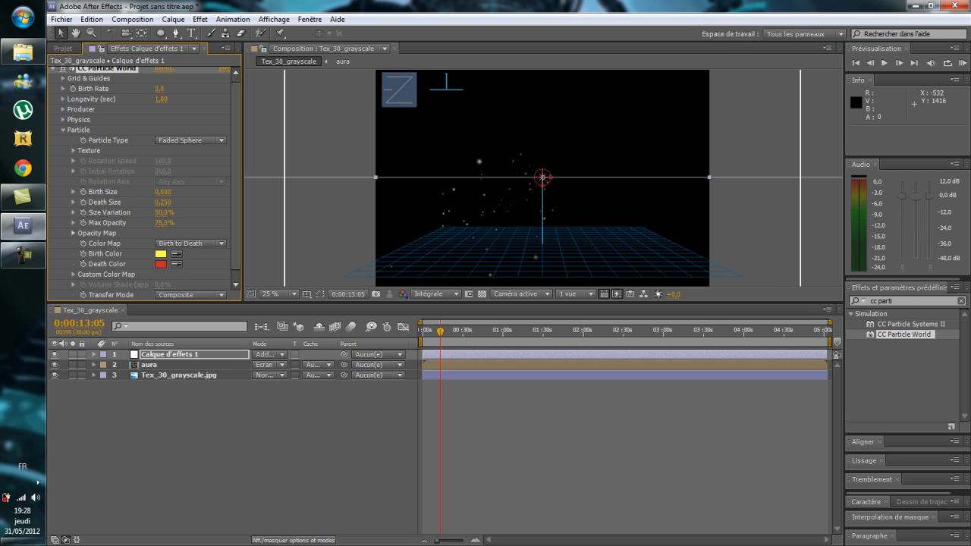
{"action": "left_click", "coordinate": [163, 203]}
{"action": "type", "text": "0.130"}
{"action": "key", "text": "Return"}
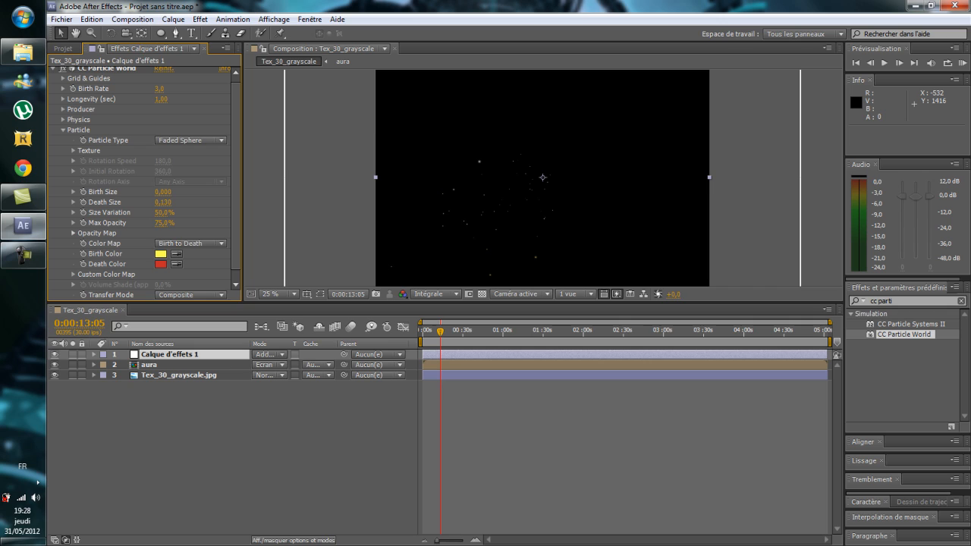
{"action": "left_click", "coordinate": [163, 223]}
{"action": "key", "text": "Return"}
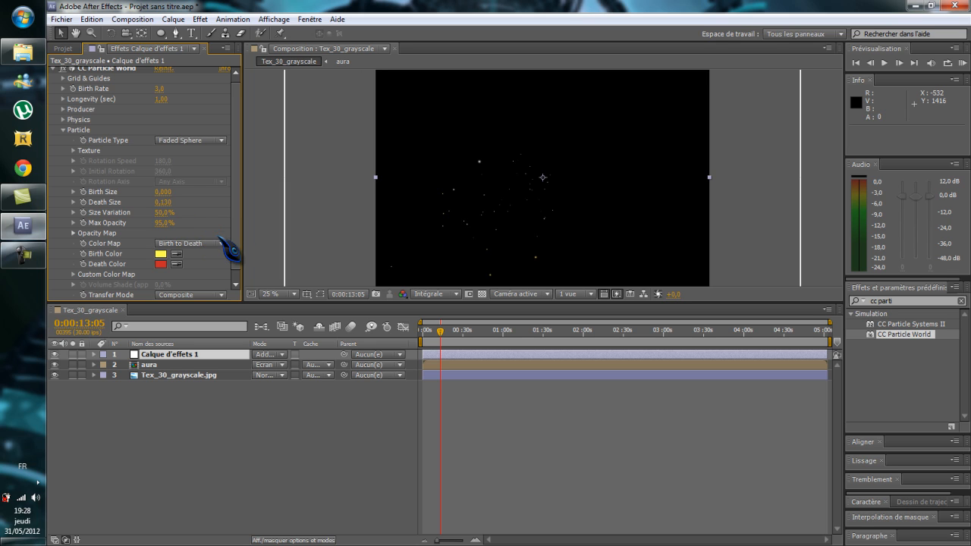
Change the particles' Birth Color to a soft light green and their Death Color to a dark green
{"action": "left_click", "coordinate": [161, 254]}
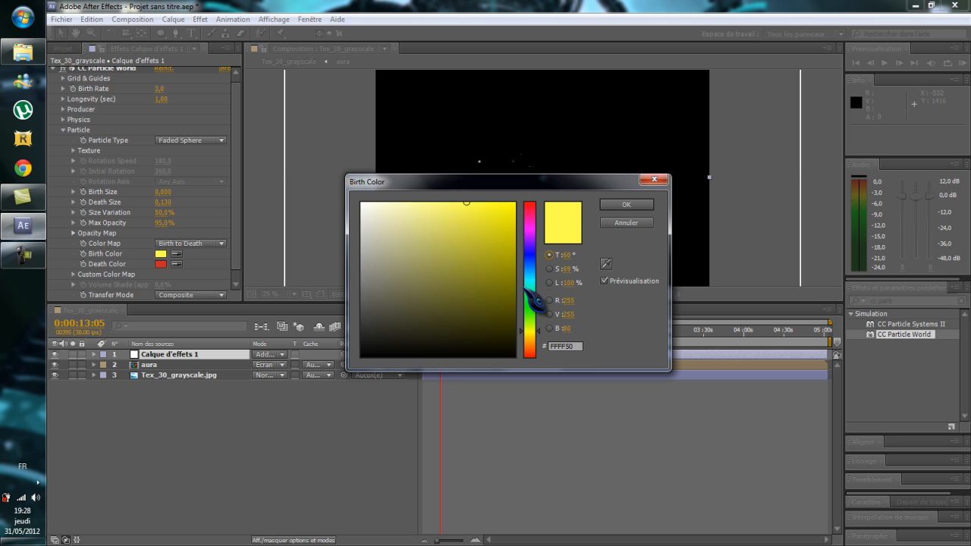
{"action": "mouse_move", "coordinate": [526, 292]}
{"action": "left_mouse_down"}
{"action": "mouse_move", "coordinate": [526, 275]}
{"action": "mouse_move", "coordinate": [533, 306]}
{"action": "left_mouse_up"}
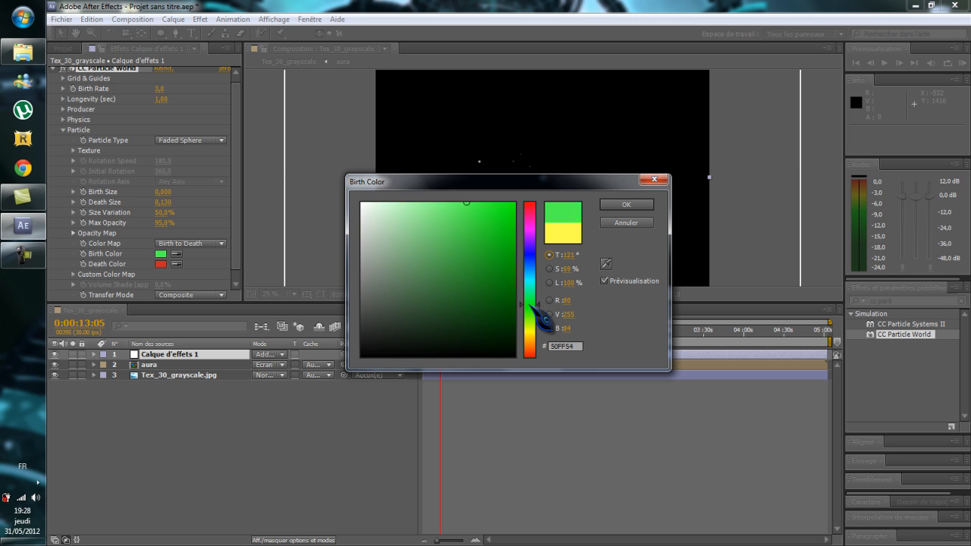
{"action": "left_click", "coordinate": [440, 228]}
{"action": "left_click", "coordinate": [636, 206]}
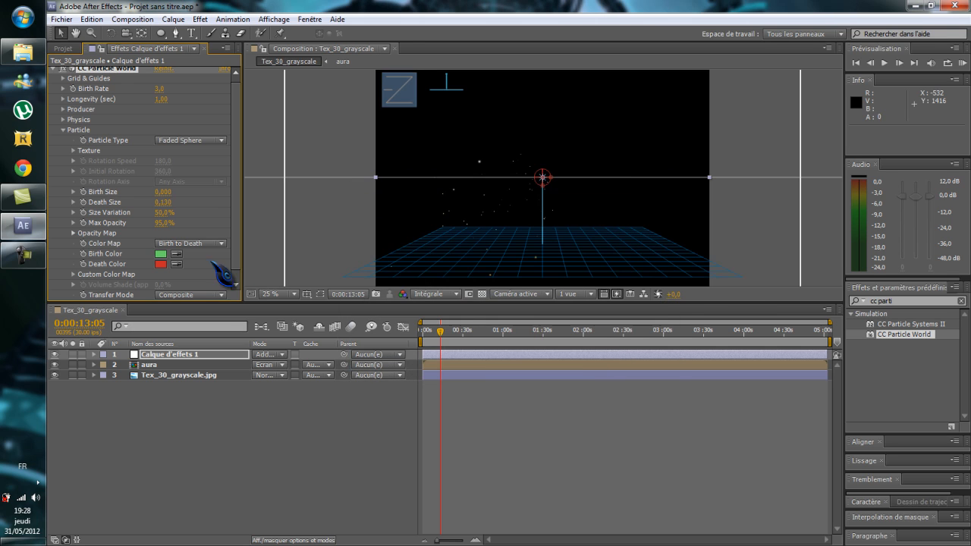
{"action": "left_click", "coordinate": [161, 264]}
{"action": "left_click", "coordinate": [530, 309]}
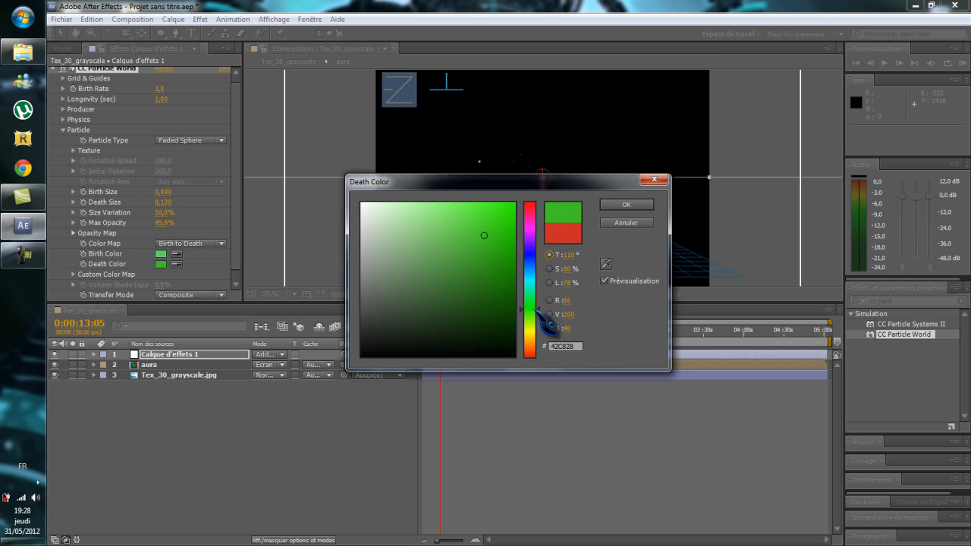
{"action": "left_click", "coordinate": [487, 270]}
{"action": "left_click", "coordinate": [626, 205]}
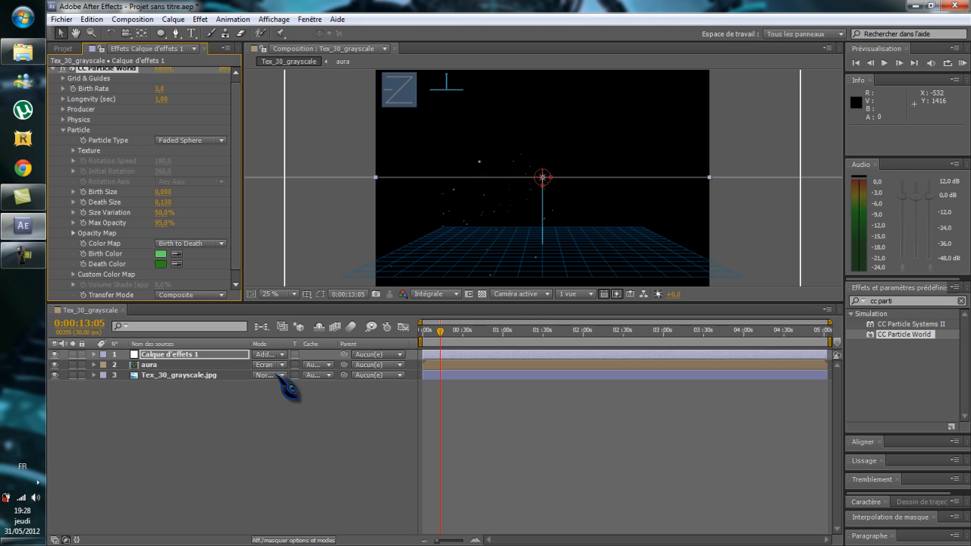
Enable motion blur for the composition and turn off the adjustment-layer switch on Calque d'effets 1
{"action": "left_click", "coordinate": [351, 327]}
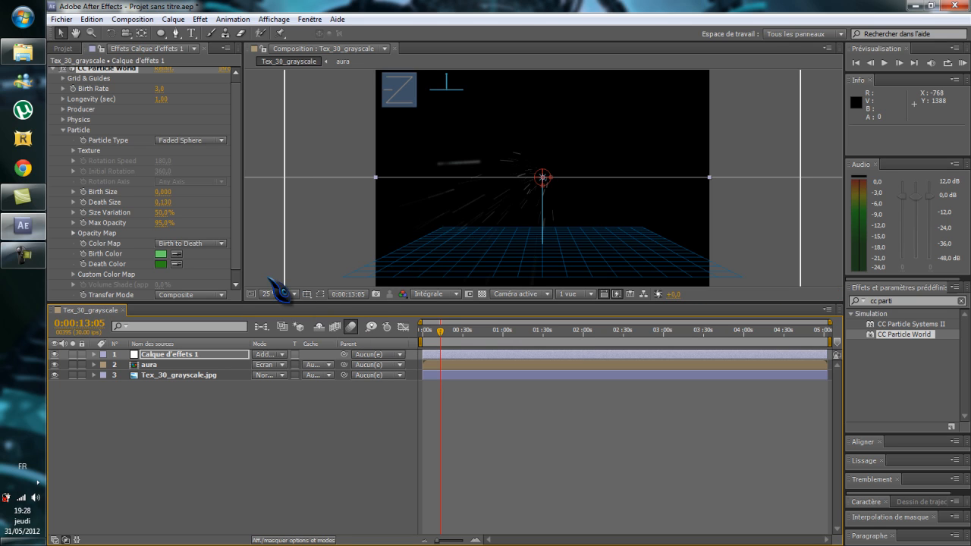
{"action": "left_click", "coordinate": [180, 414]}
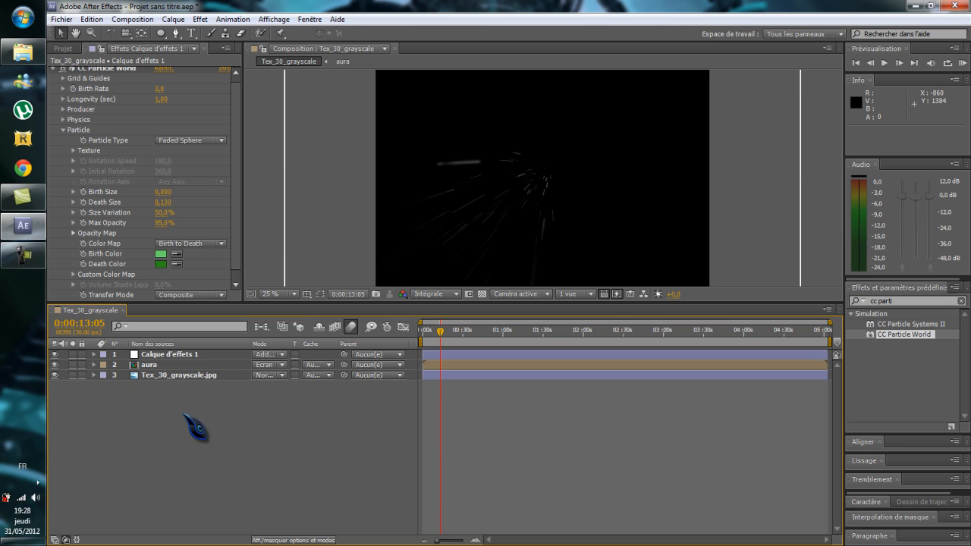
{"action": "left_click", "coordinate": [304, 539]}
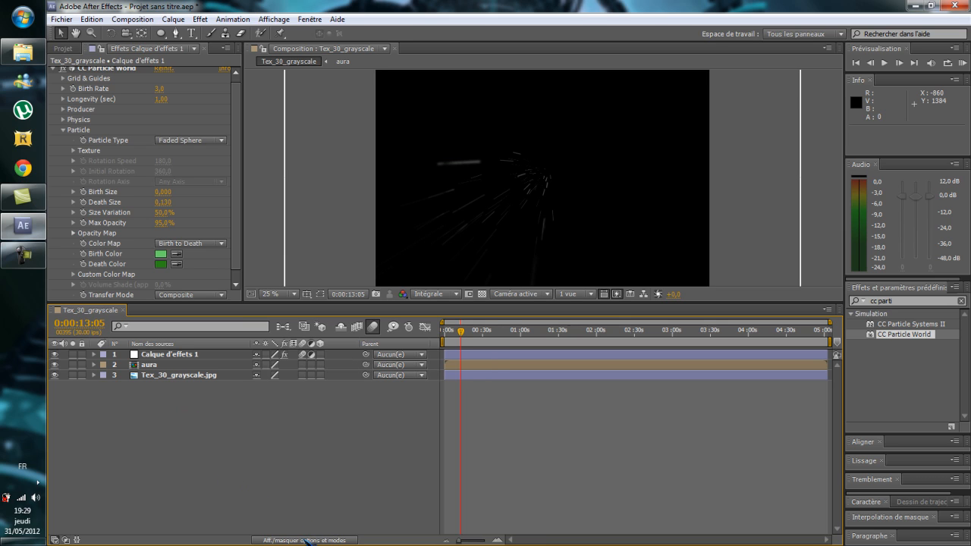
{"action": "left_click", "coordinate": [320, 375]}
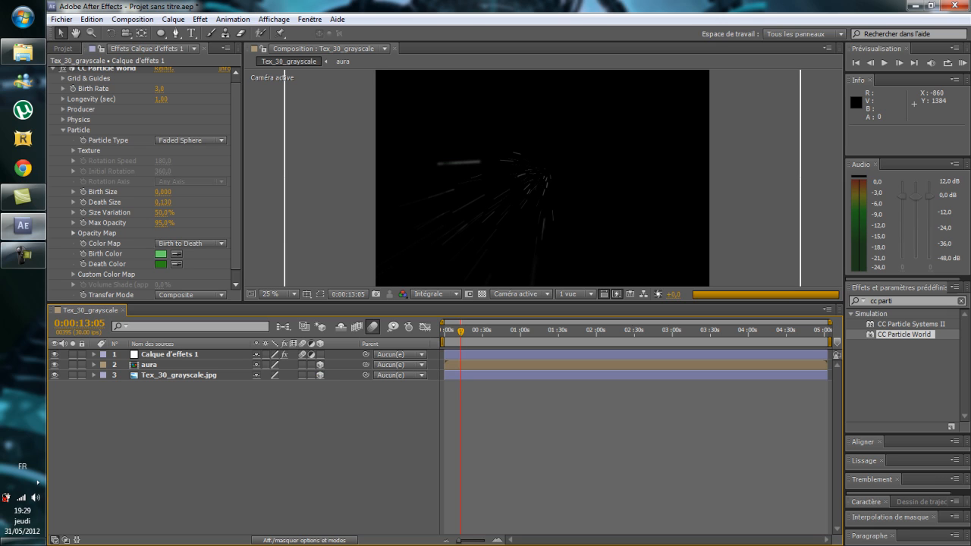
{"action": "left_click", "coordinate": [320, 375]}
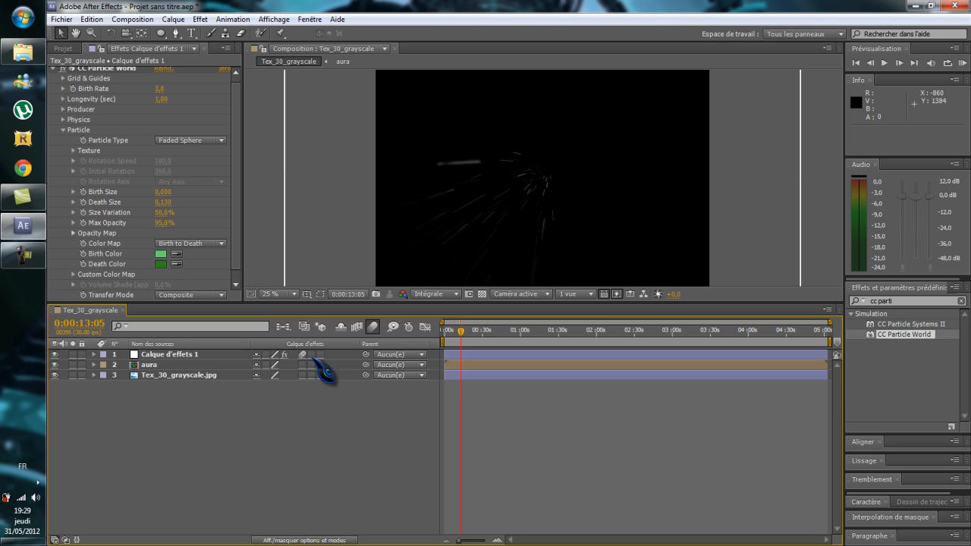
{"action": "left_click", "coordinate": [311, 354]}
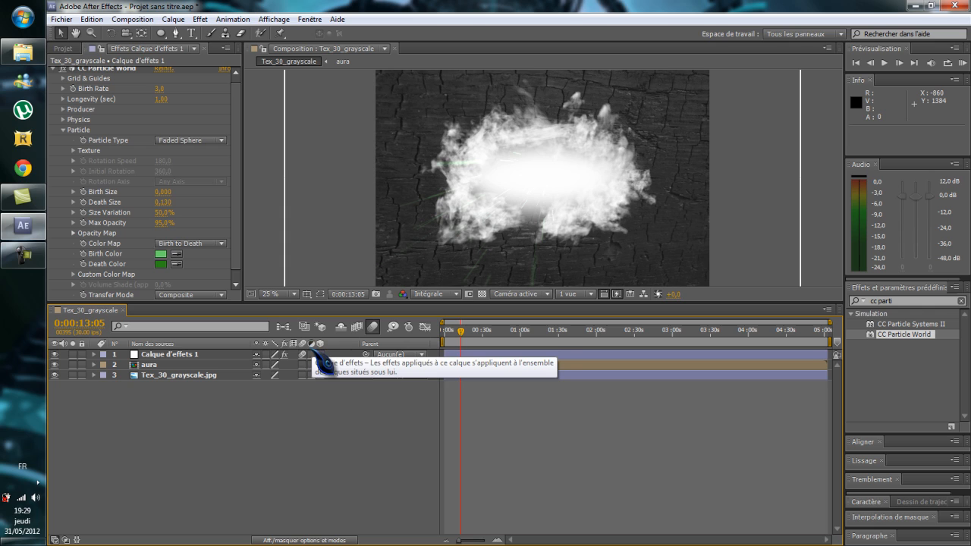
{"action": "left_click", "coordinate": [291, 540]}
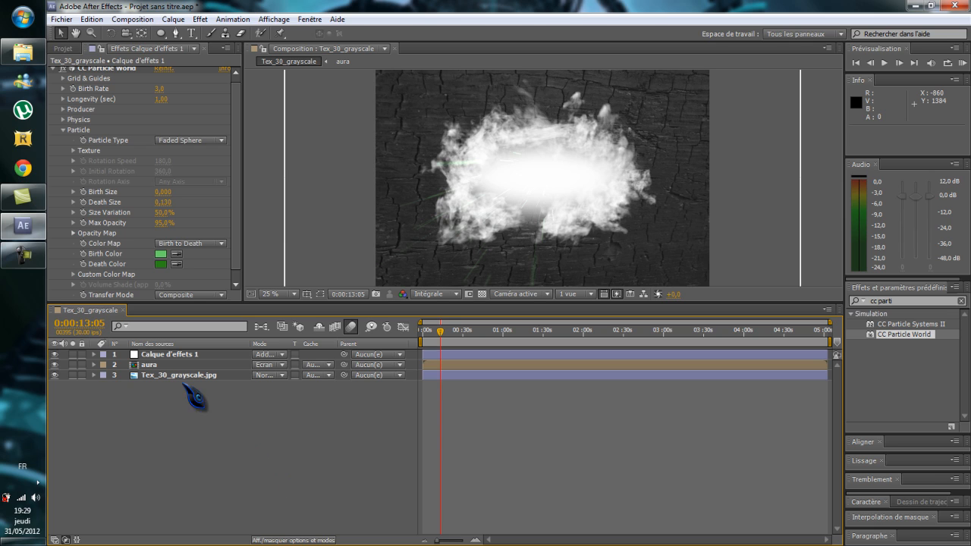
Duplicate the Calque d'effets 1 particle layer
{"action": "left_click", "coordinate": [174, 355]}
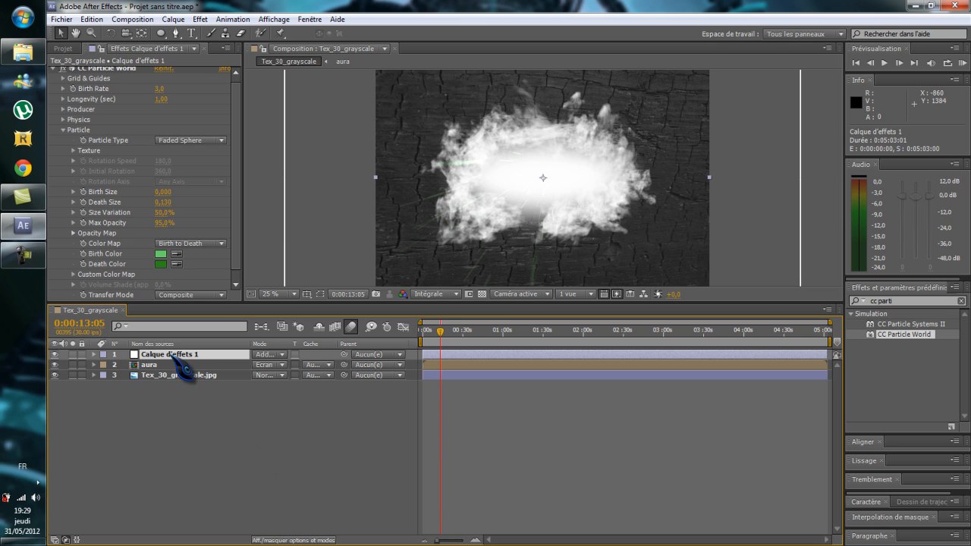
{"action": "key", "text": "ctrl+d"}
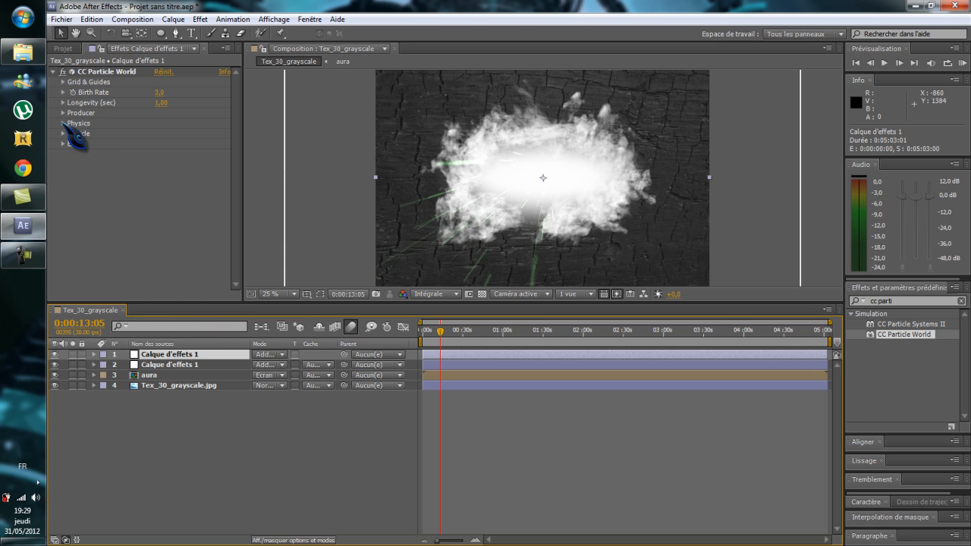
{"action": "left_click", "coordinate": [66, 124]}
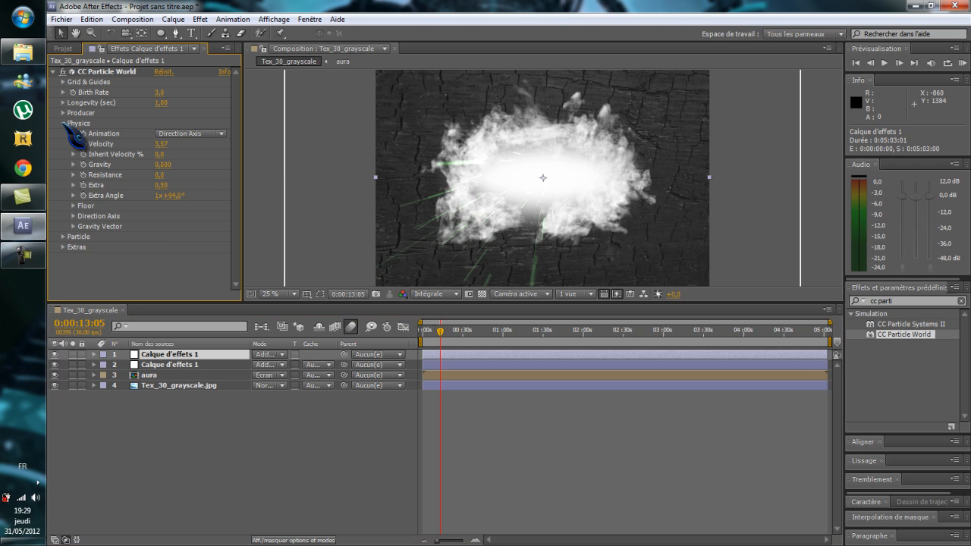
{"action": "left_click", "coordinate": [64, 124]}
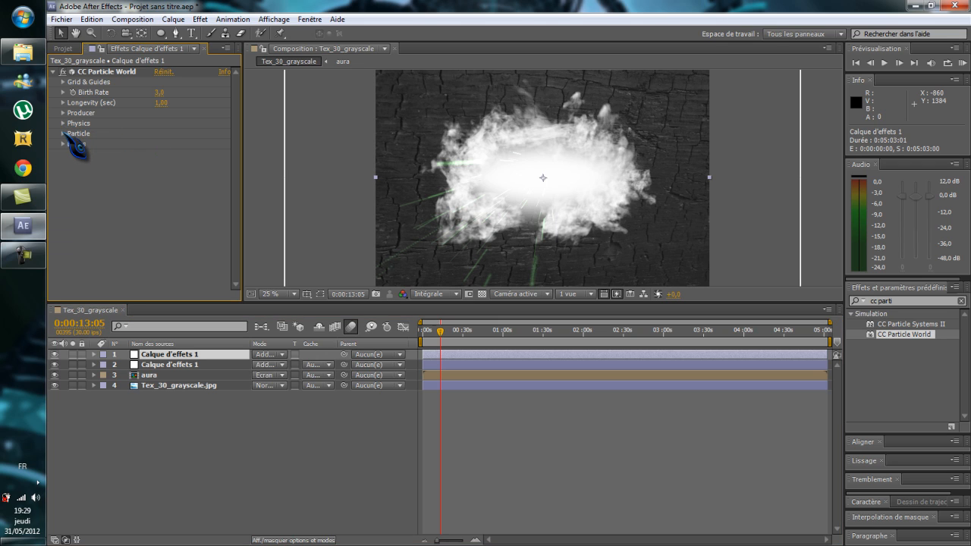
Set the duplicated particle layer's Death Size to 1.800 and Birth Size to 1.650
{"action": "left_click", "coordinate": [64, 134]}
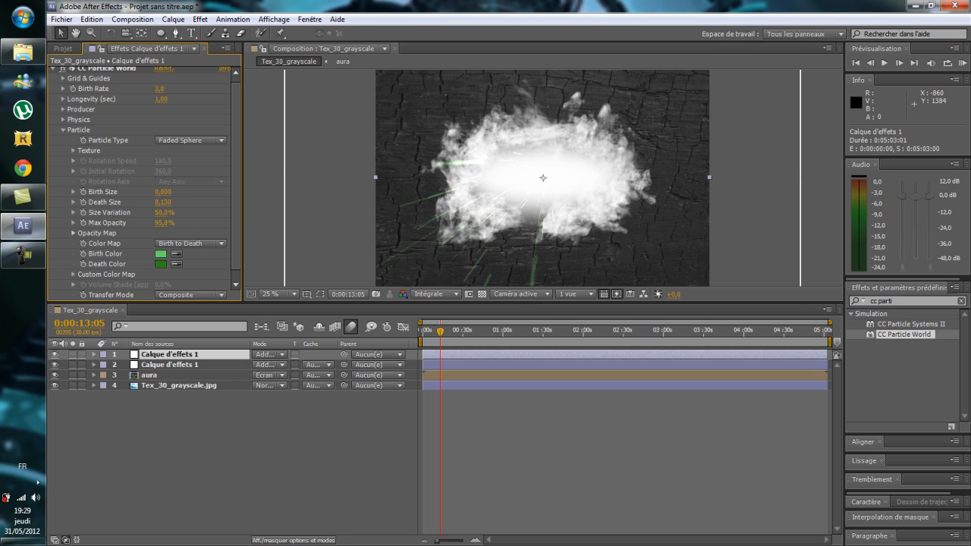
{"action": "left_click", "coordinate": [163, 202]}
{"action": "type", "text": "1.800"}
{"action": "key", "text": "Return"}
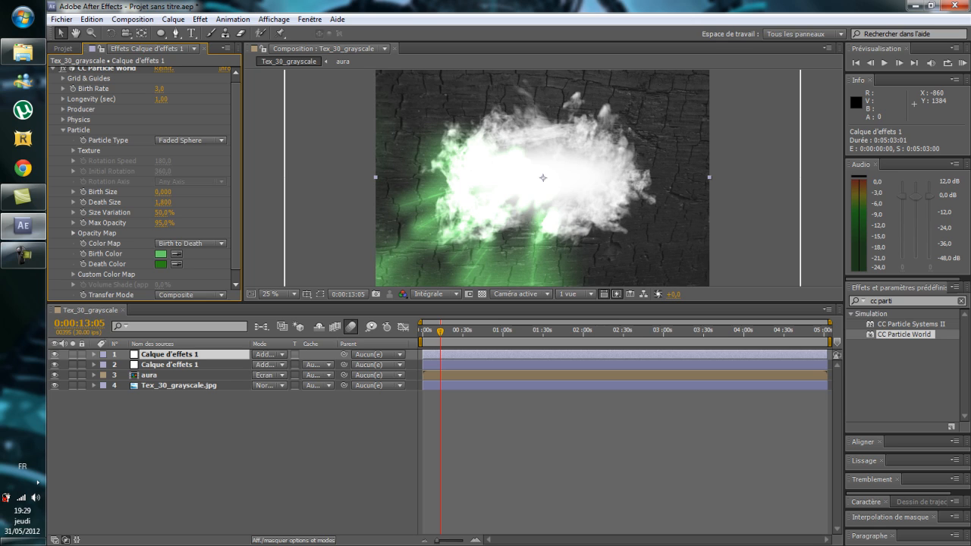
{"action": "left_click", "coordinate": [163, 192]}
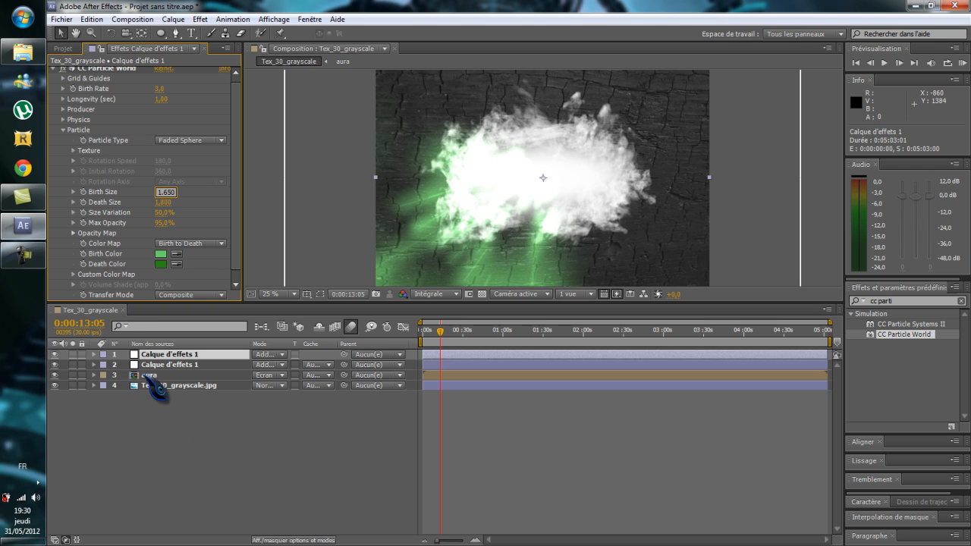
{"action": "left_click", "coordinate": [66, 132]}
{"action": "left_click", "coordinate": [63, 129]}
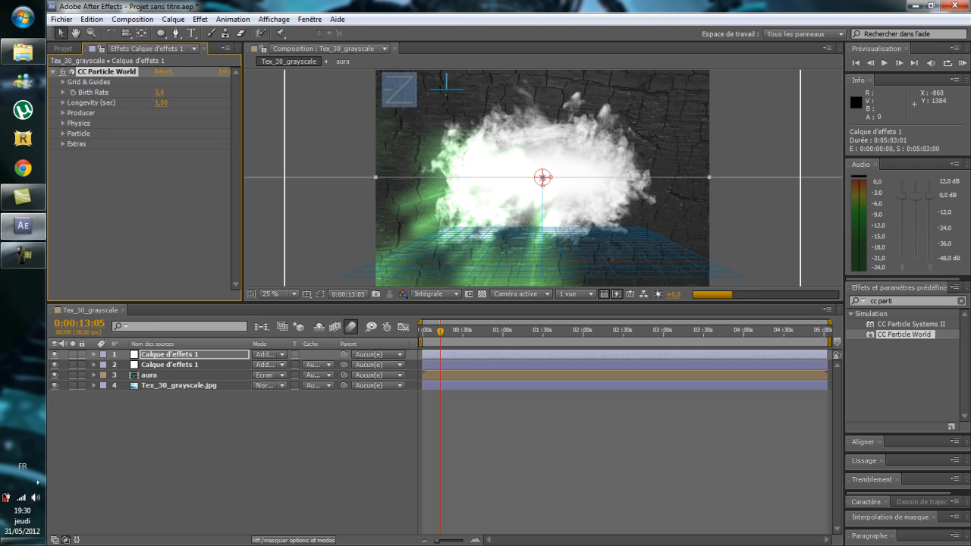
Undo the producer's Position X shift and set its Radius X to 0.300
{"action": "left_click", "coordinate": [63, 109]}
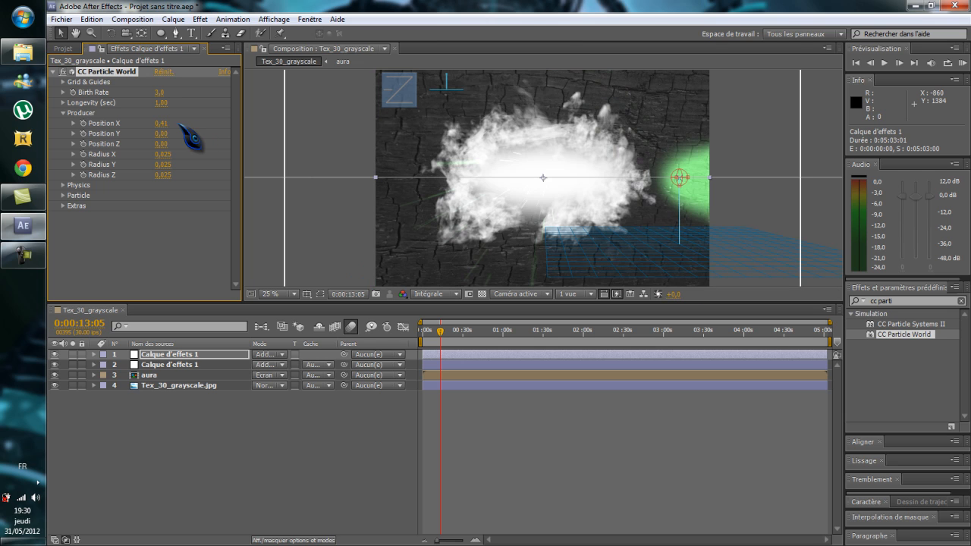
{"action": "key", "text": "ctrl+z"}
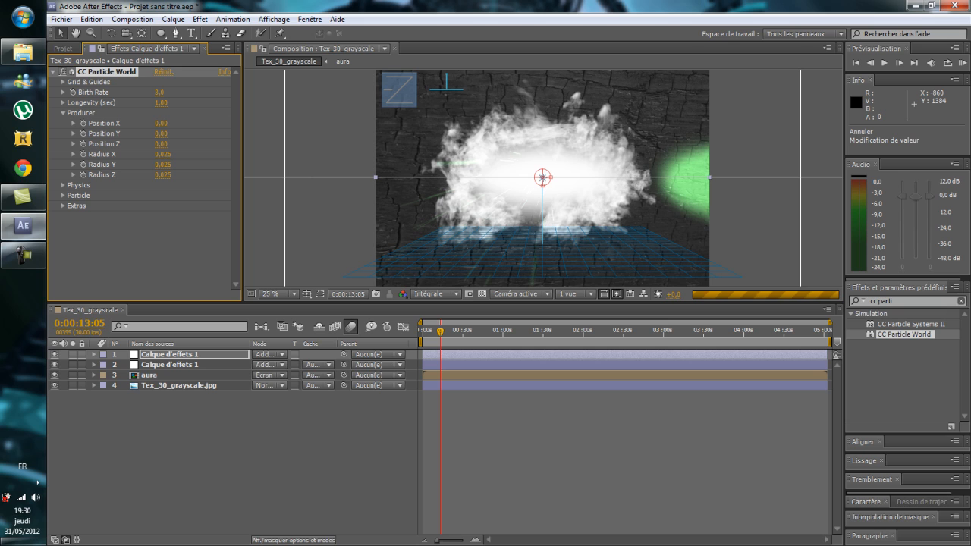
{"action": "left_click", "coordinate": [162, 154]}
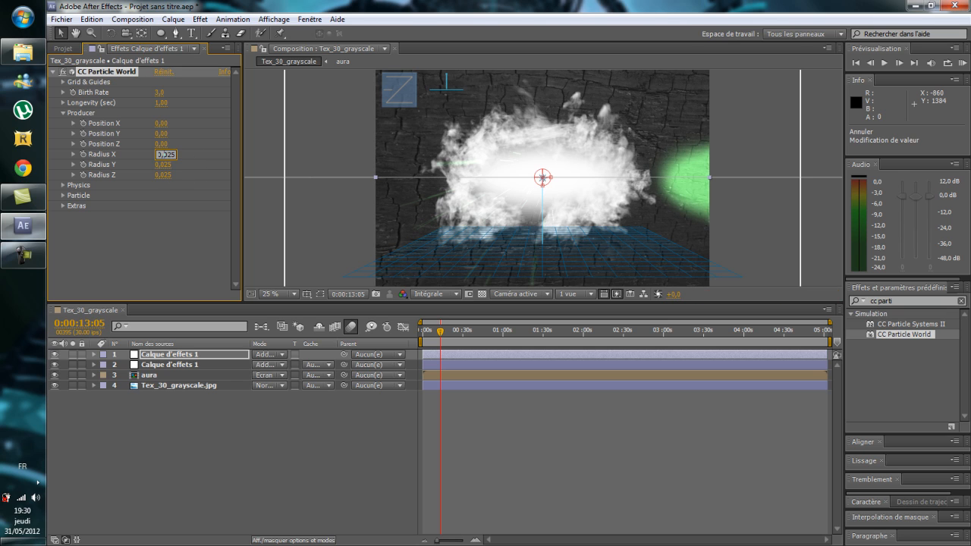
{"action": "left_click", "coordinate": [191, 156]}
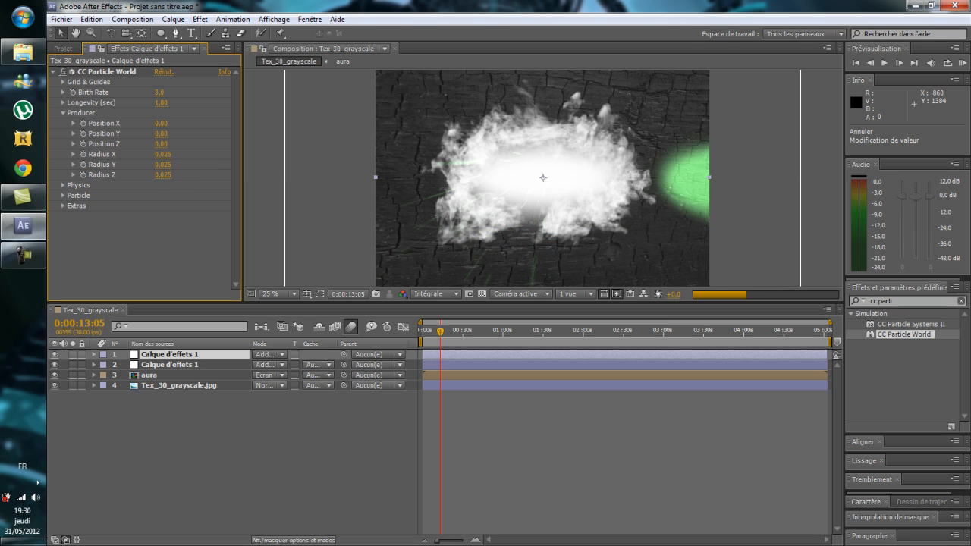
{"action": "left_click_drag", "start_coordinate": [162, 154], "coordinate": [173, 154]}
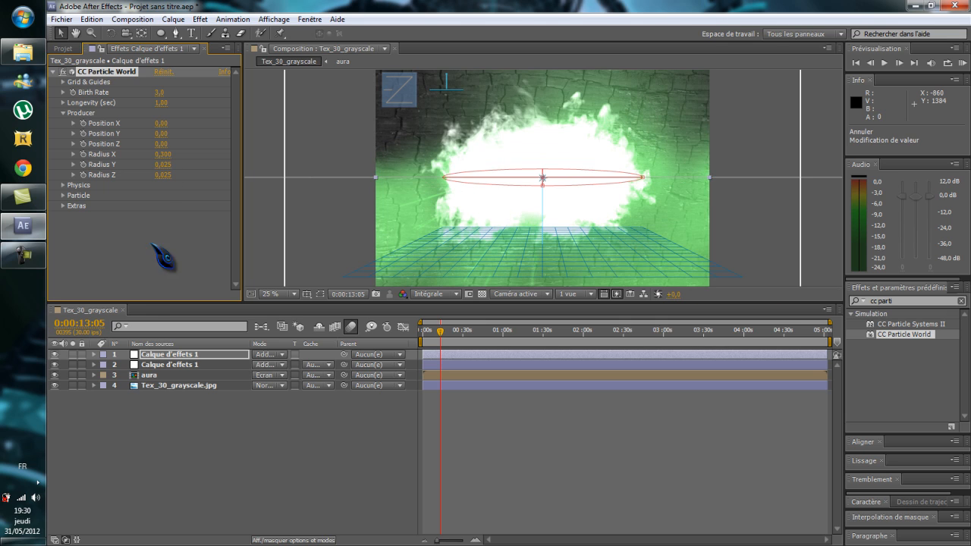
Hide the aura layer and the lower Calque d'effets 1 layer, and set the producer's Radius Y to 0.040
{"action": "left_click", "coordinate": [54, 375]}
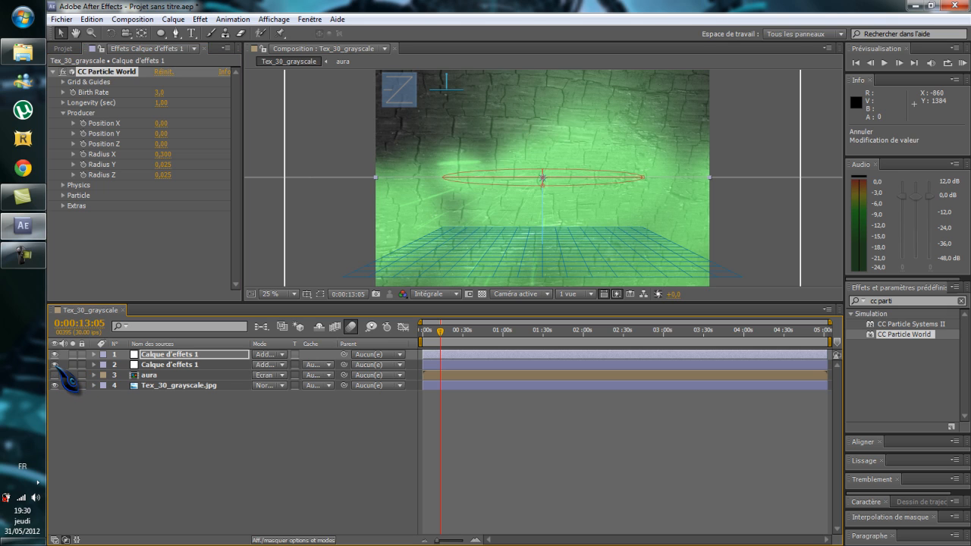
{"action": "left_click", "coordinate": [54, 365]}
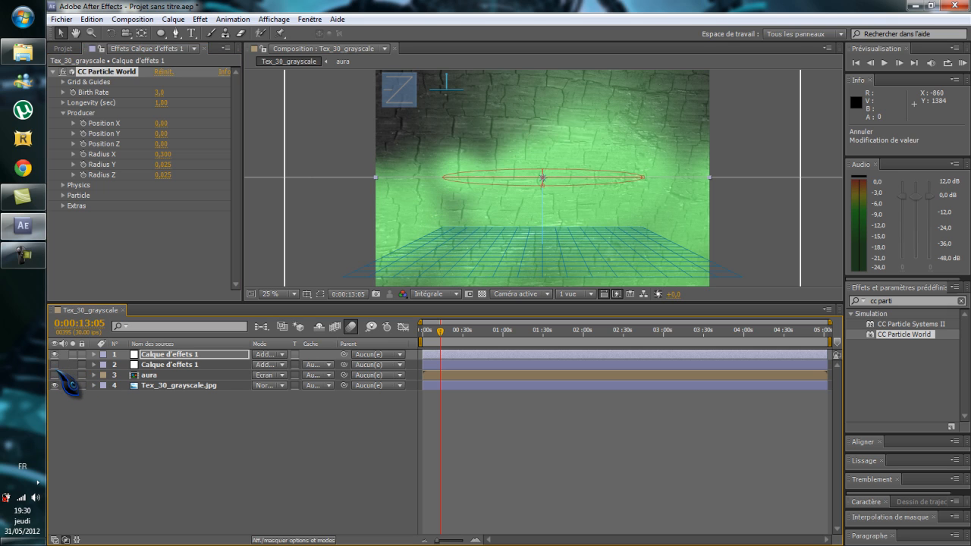
{"action": "left_click_drag", "start_coordinate": [163, 164], "coordinate": [165, 165]}
{"action": "left_click", "coordinate": [164, 165]}
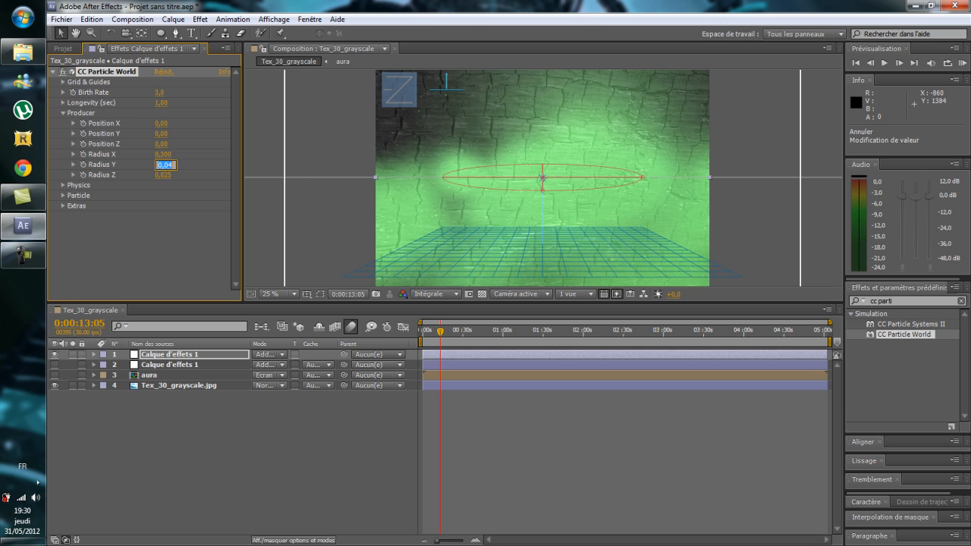
{"action": "left_click", "coordinate": [193, 164]}
{"action": "left_click", "coordinate": [163, 165]}
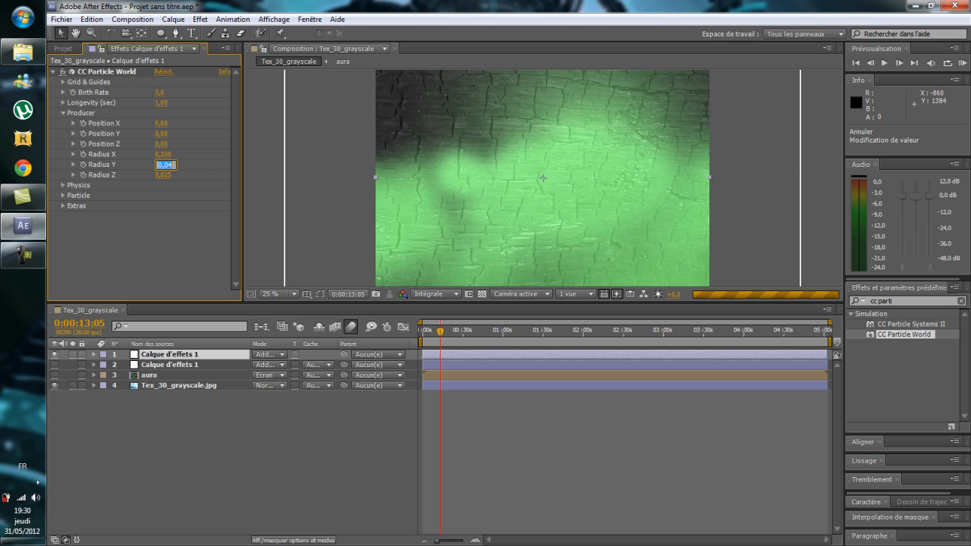
{"action": "key", "text": "Return"}
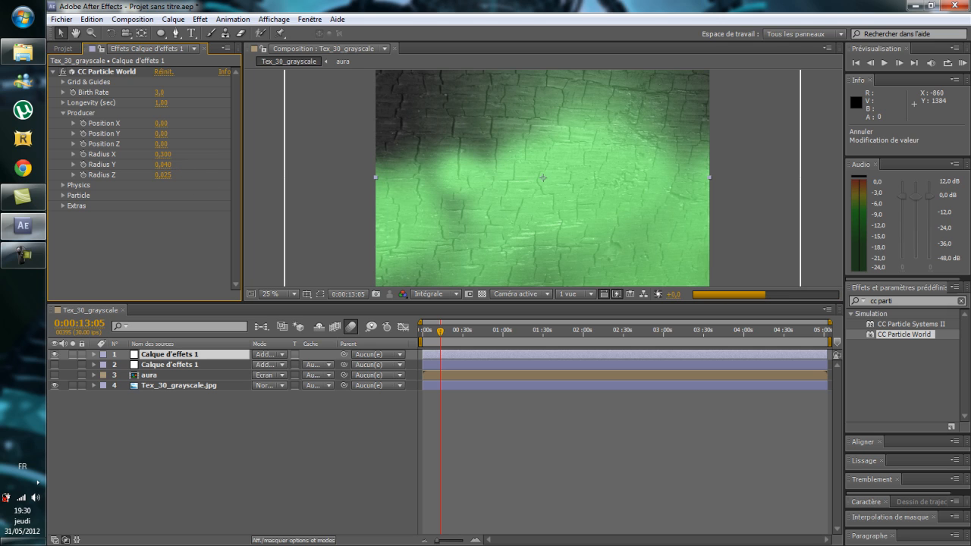
Set the producer's Radius Y to 0.230 and Radius X to 0.130, and preview the particles at 0:00:27:07
{"action": "left_click_drag", "start_coordinate": [162, 164], "coordinate": [195, 177]}
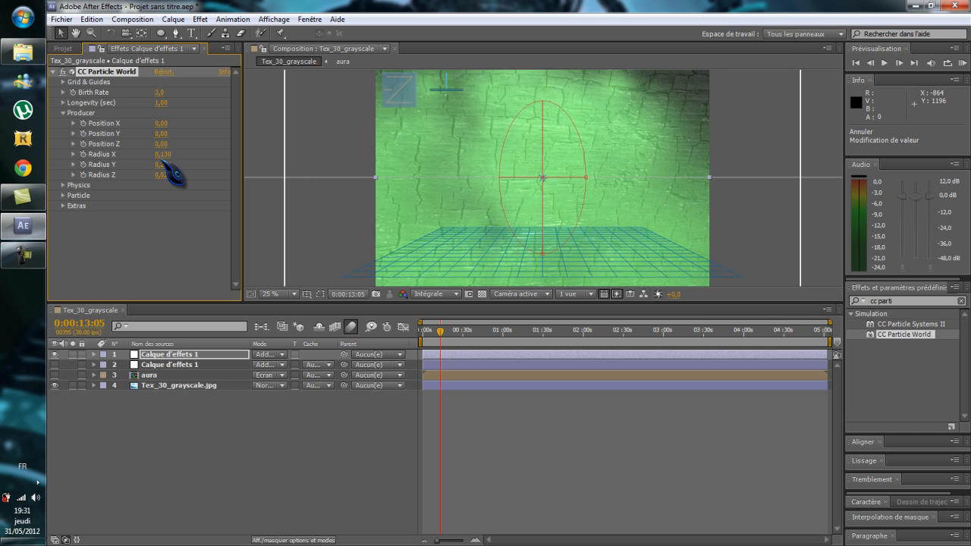
{"action": "left_click", "coordinate": [182, 503]}
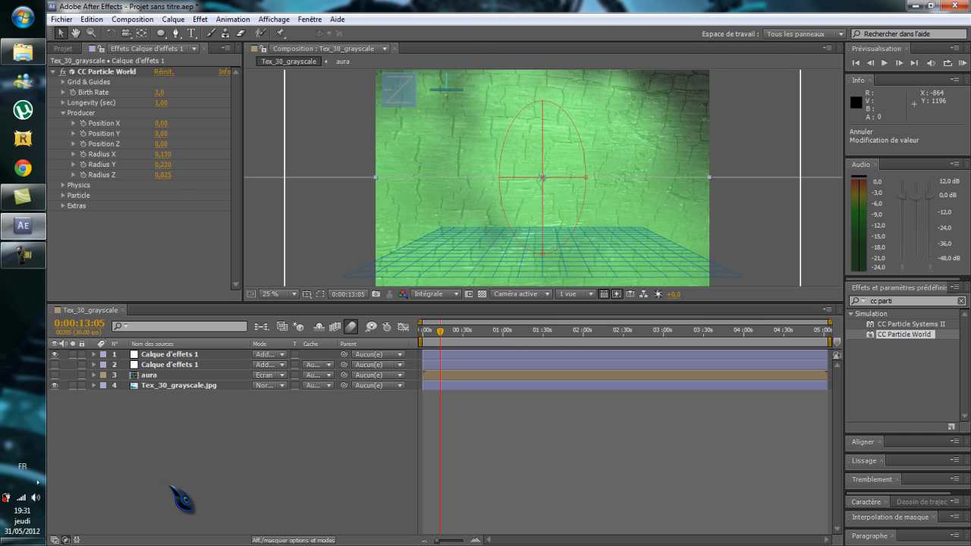
{"action": "left_click", "coordinate": [477, 331]}
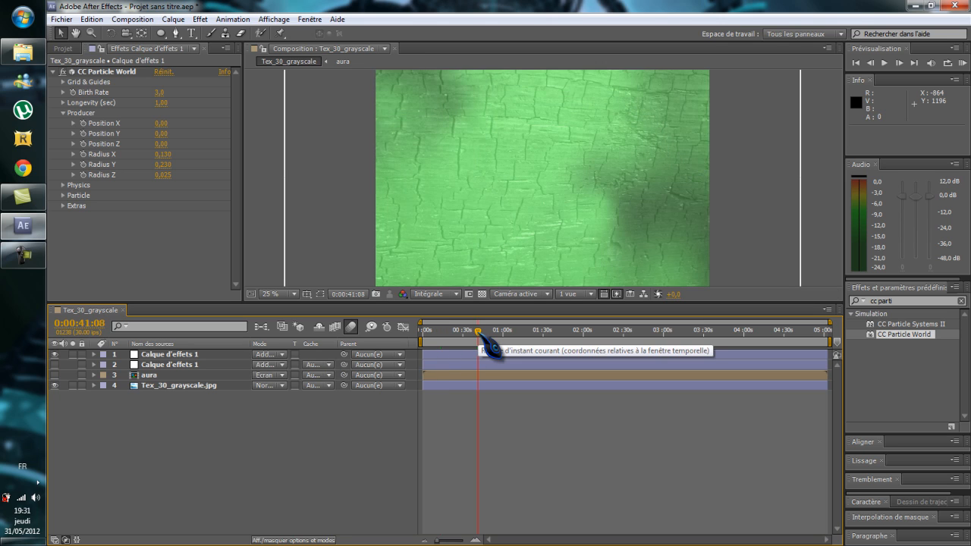
{"action": "left_click_drag", "start_coordinate": [483, 339], "coordinate": [463, 339]}
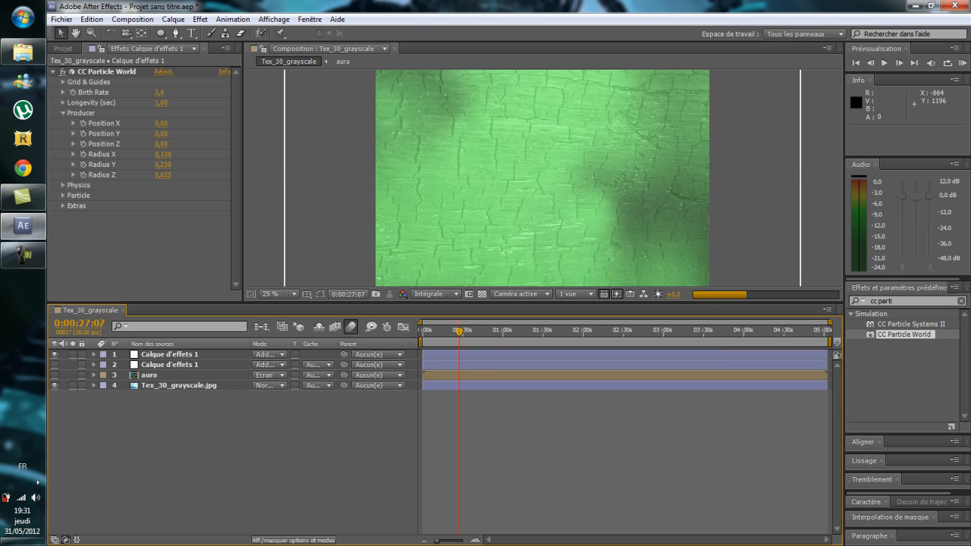
Set the producer's Radius Y to 0.200
{"action": "left_click", "coordinate": [163, 165]}
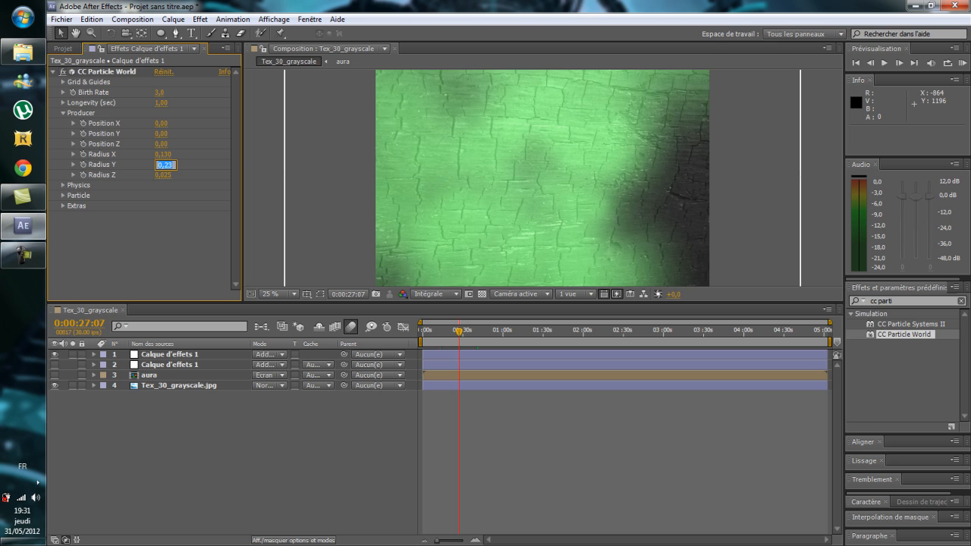
{"action": "key", "text": "Return"}
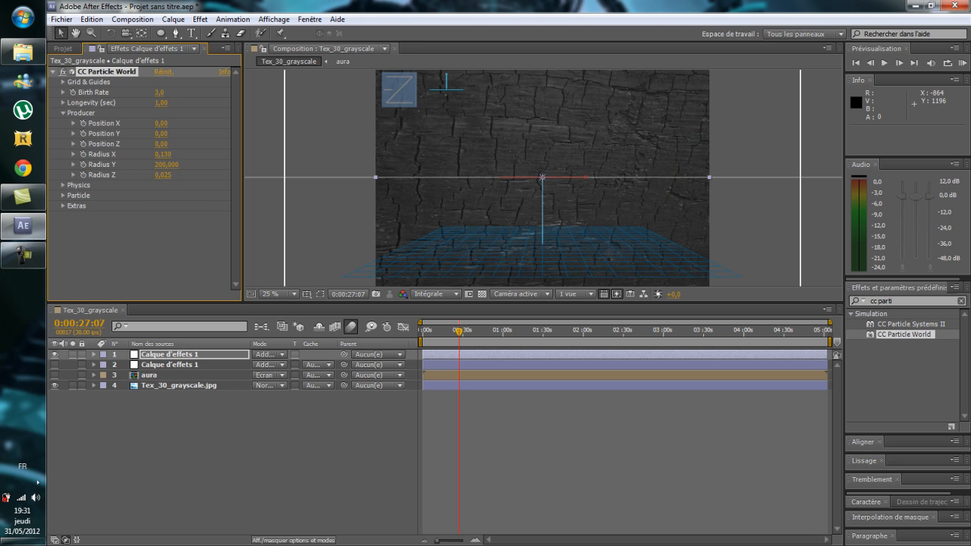
{"action": "left_click", "coordinate": [166, 165]}
{"action": "type", "text": "200,42"}
{"action": "key", "text": "Return"}
{"action": "left_click", "coordinate": [165, 165]}
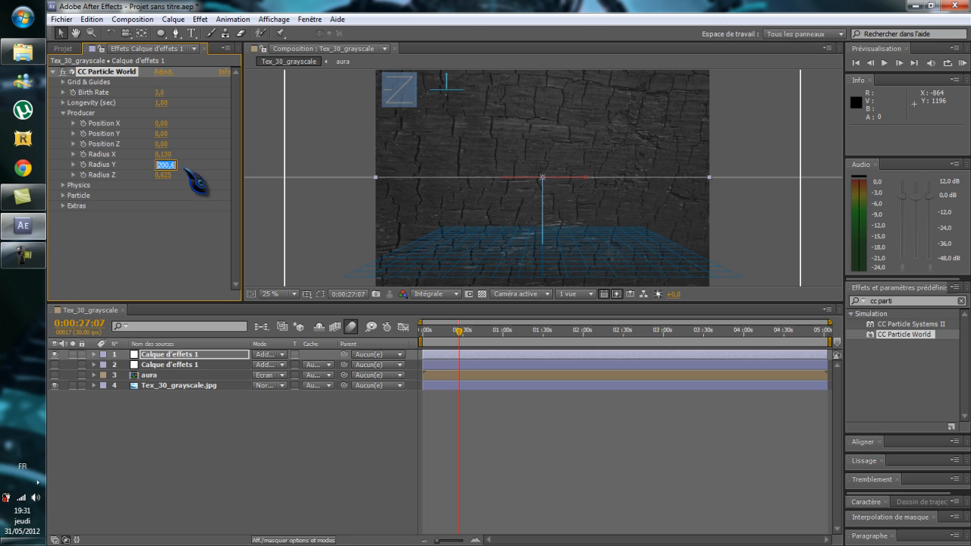
{"action": "type", "text": "0."}
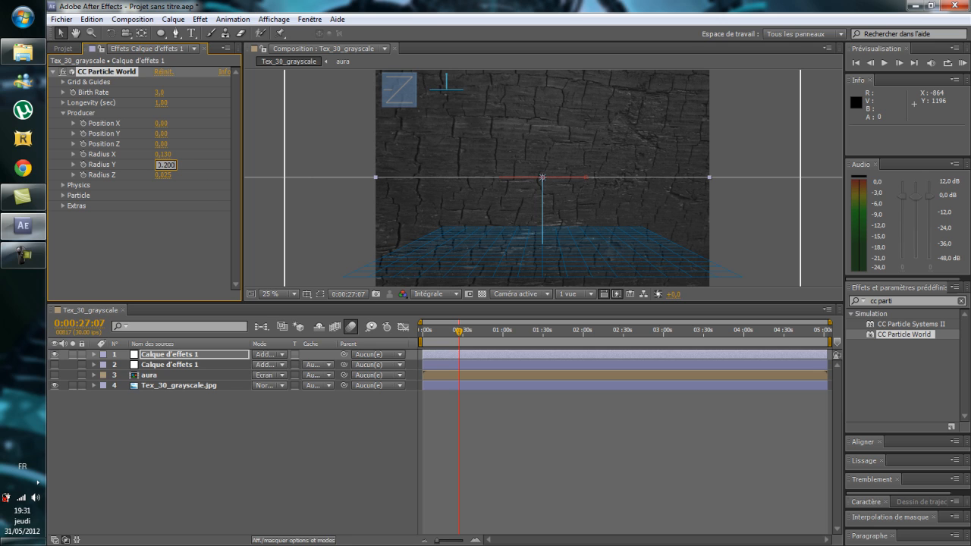
{"action": "key", "text": "Return"}
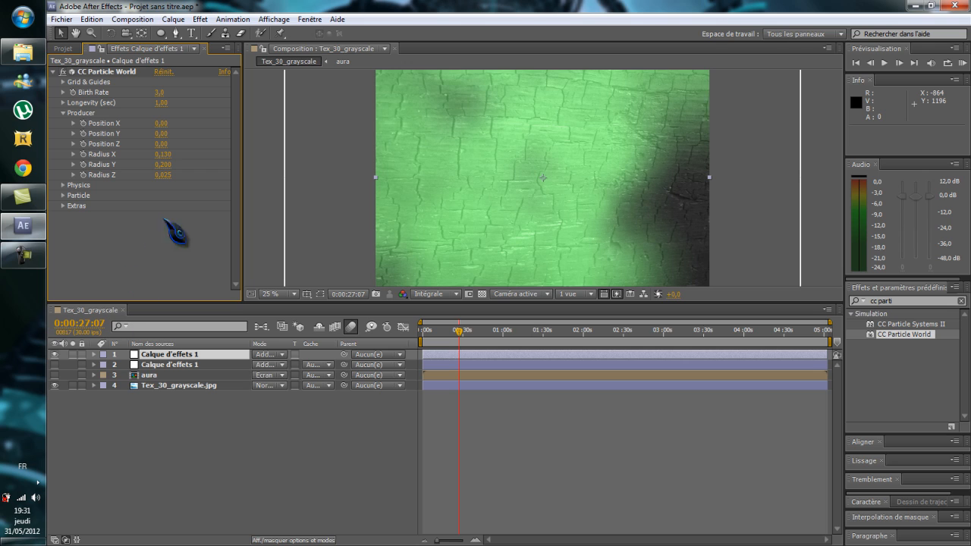
Show only the lower particle layer over the texture and set the upper one's Radius X to 0.330 and Radius Y to 0.420
{"action": "left_click", "coordinate": [55, 354]}
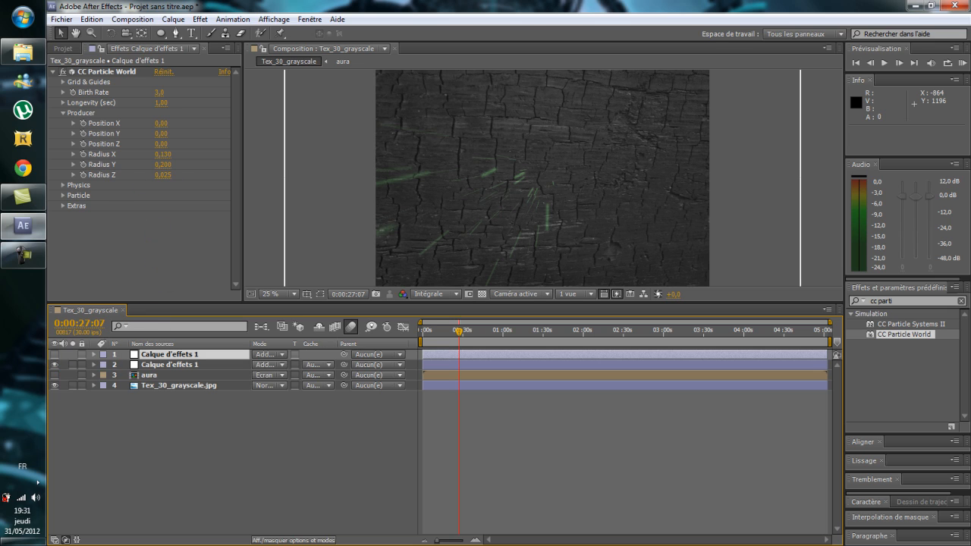
{"action": "left_click_drag", "start_coordinate": [163, 154], "coordinate": [178, 157]}
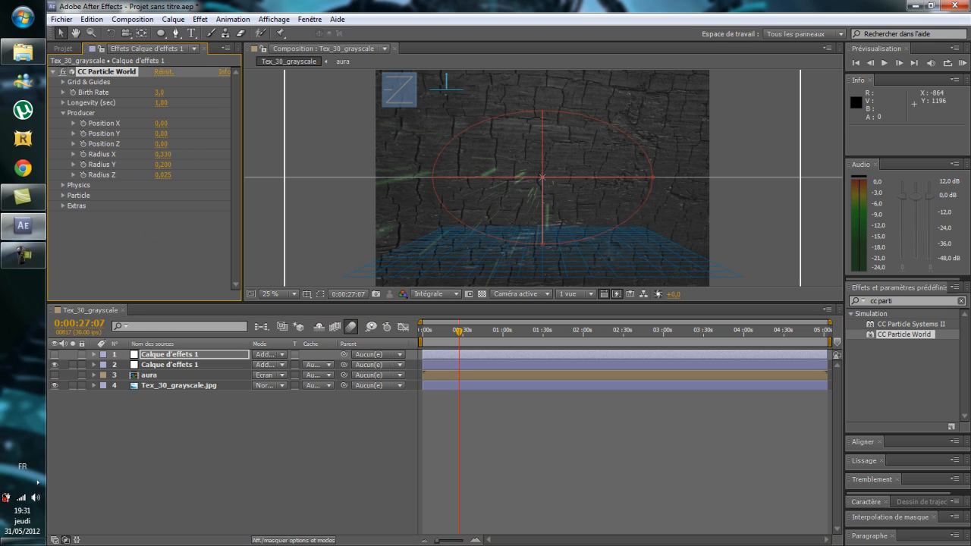
{"action": "left_click_drag", "start_coordinate": [162, 163], "coordinate": [194, 179]}
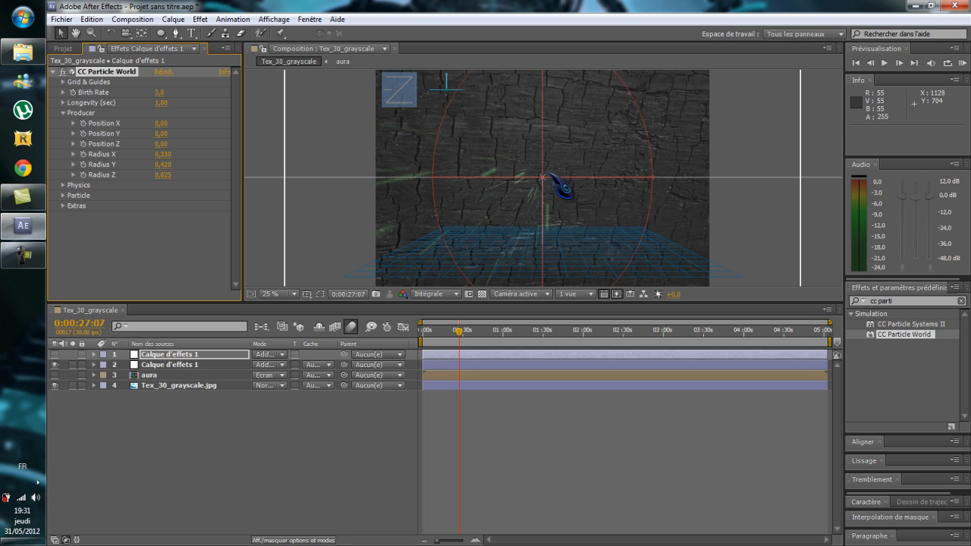
Move the upper layer's producer to Position X 0.02 and Position Y -0.06, and set its Radius Y to 0.300
{"action": "left_click_drag", "start_coordinate": [543, 177], "coordinate": [555, 161]}
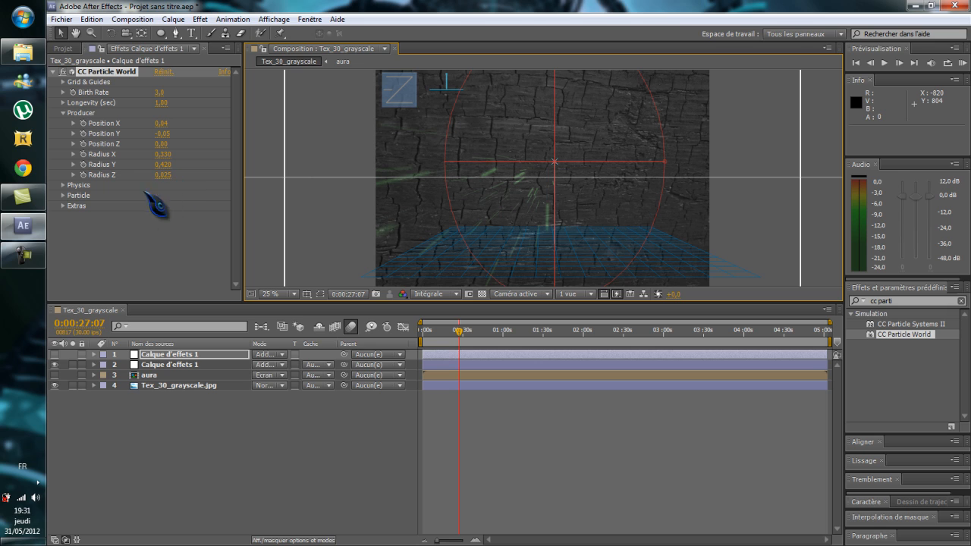
{"action": "left_click", "coordinate": [114, 246]}
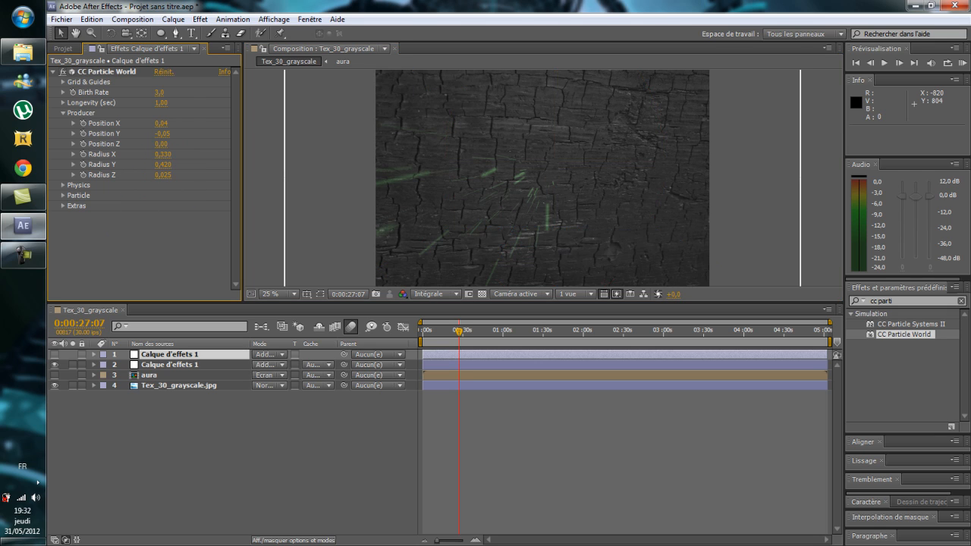
{"action": "mouse_move", "coordinate": [162, 124]}
{"action": "left_mouse_down"}
{"action": "mouse_move", "coordinate": [173, 123]}
{"action": "mouse_move", "coordinate": [155, 123]}
{"action": "left_mouse_up"}
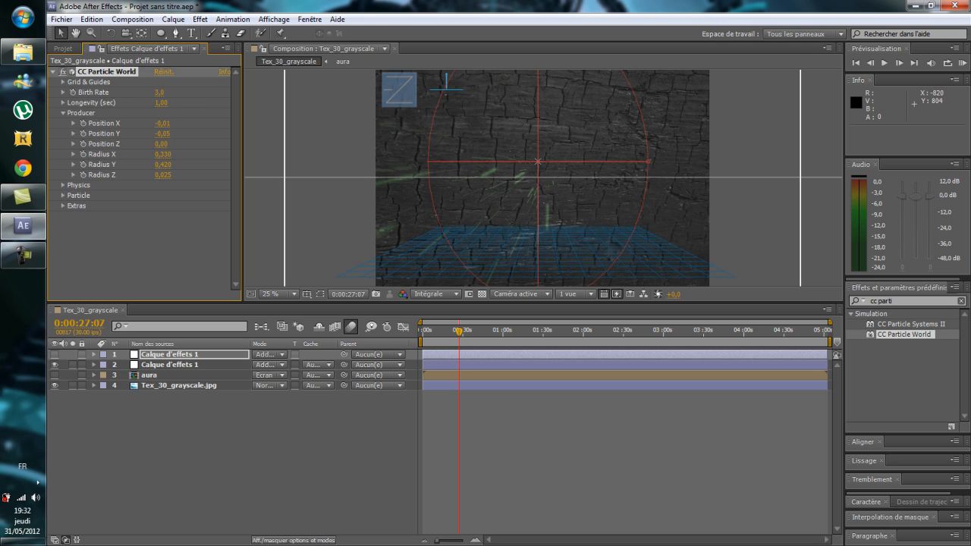
{"action": "left_click_drag", "start_coordinate": [538, 162], "coordinate": [549, 157]}
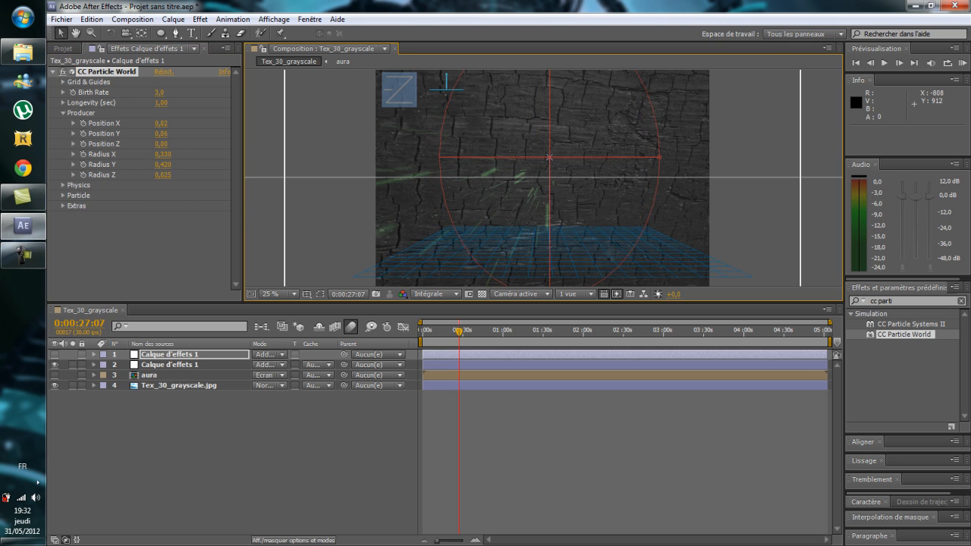
{"action": "left_click_drag", "start_coordinate": [162, 133], "coordinate": [191, 163]}
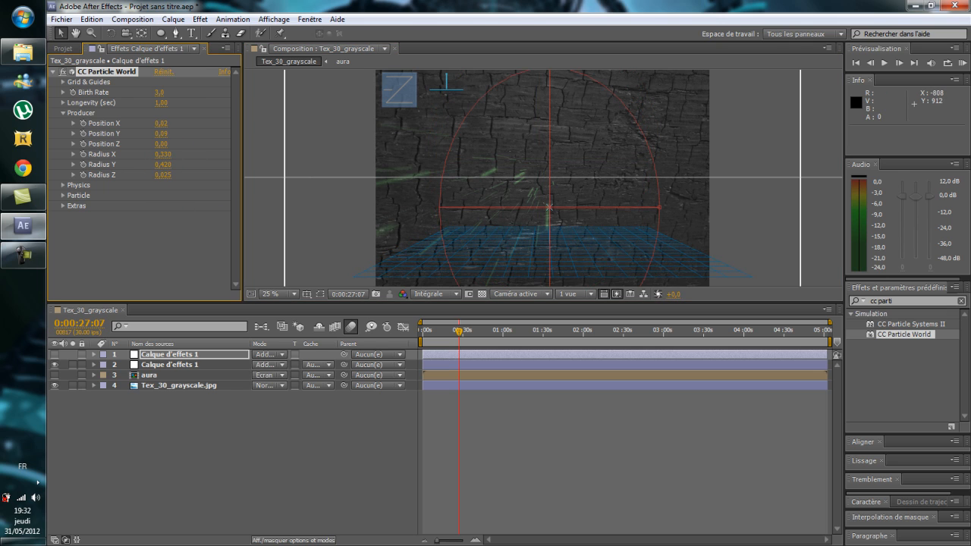
{"action": "key", "text": "ctrl+z"}
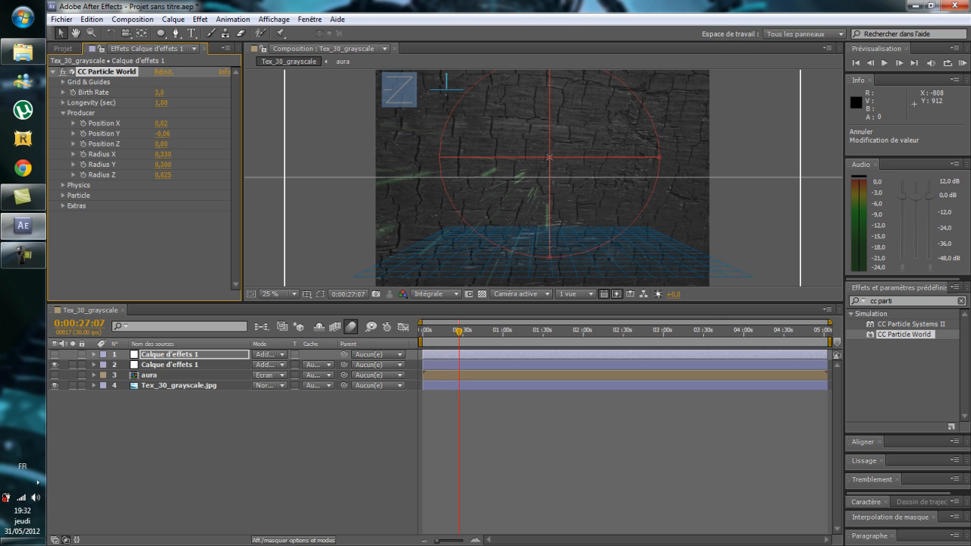
Show the upper Calque d'effets 1 layer again and move the current time to 0:00:16:24
{"action": "left_click", "coordinate": [256, 401]}
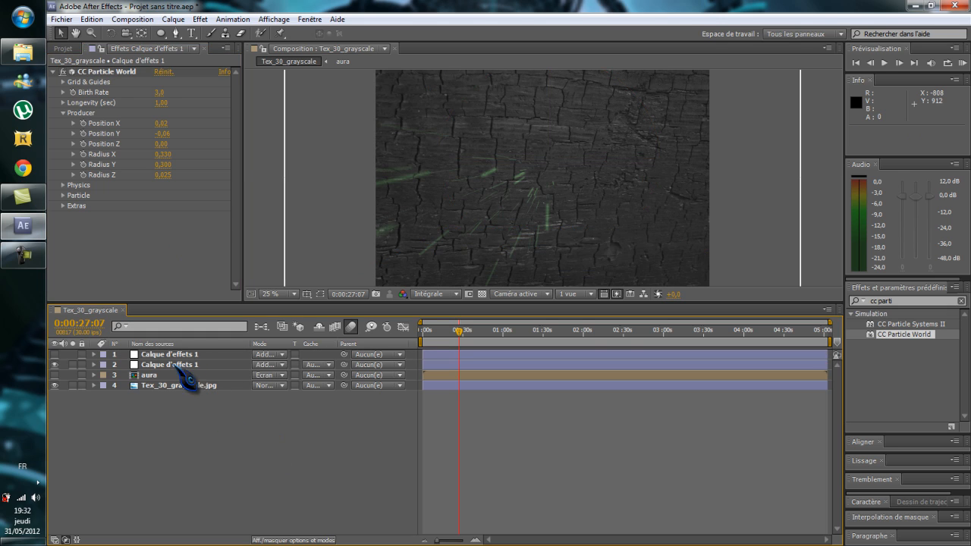
{"action": "left_click", "coordinate": [55, 355]}
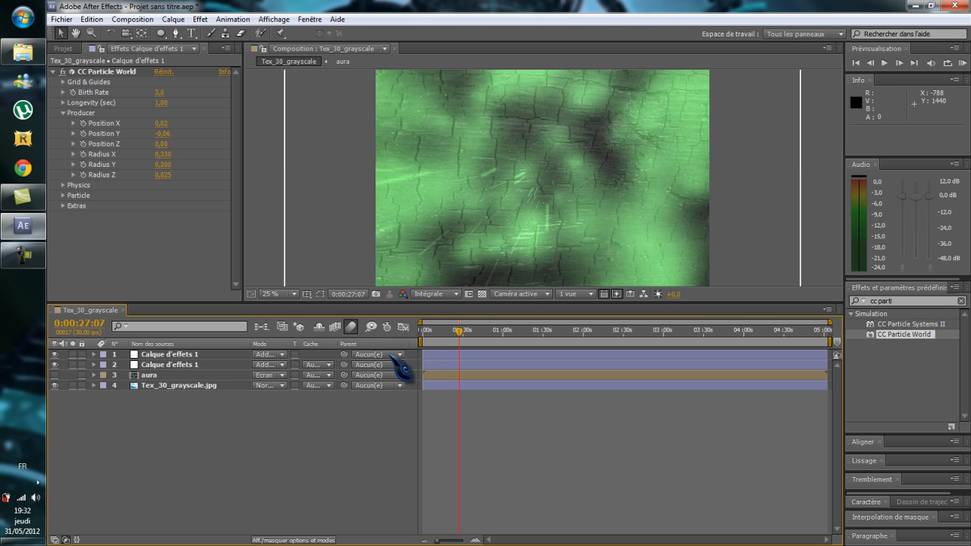
{"action": "left_click_drag", "start_coordinate": [458, 331], "coordinate": [445, 332]}
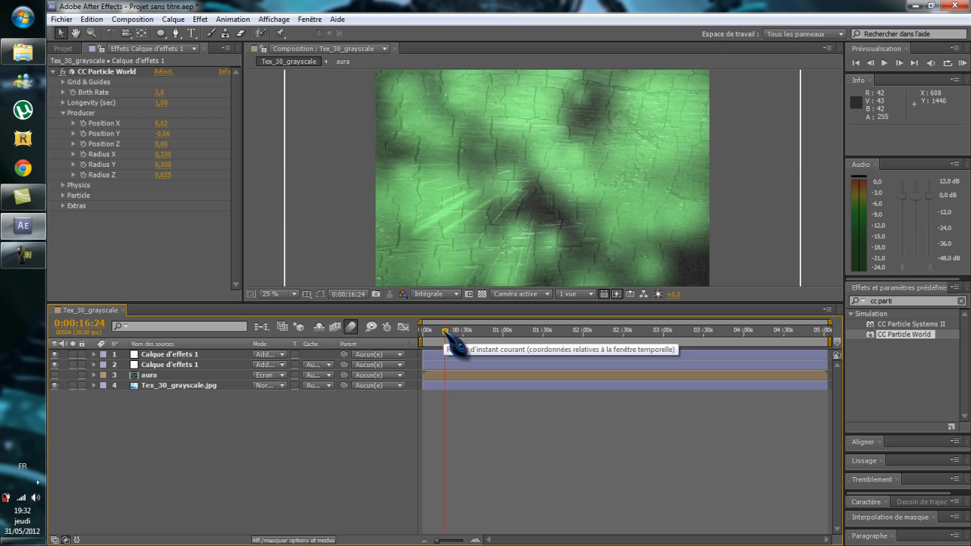
Set the opacity of the upper Calque d'effets 1 layer to 30%
{"action": "left_click", "coordinate": [164, 355]}
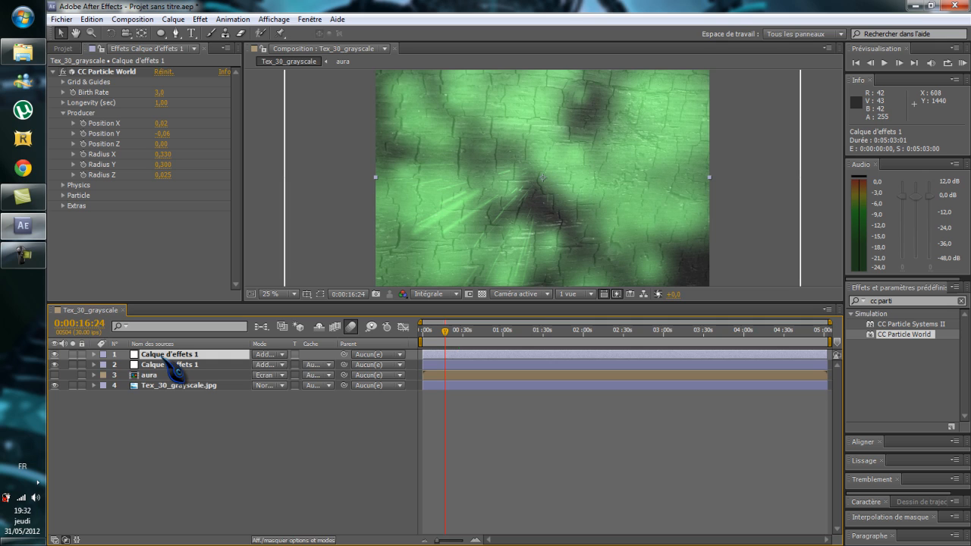
{"action": "key", "text": "t"}
{"action": "left_click_drag", "start_coordinate": [261, 365], "coordinate": [208, 365]}
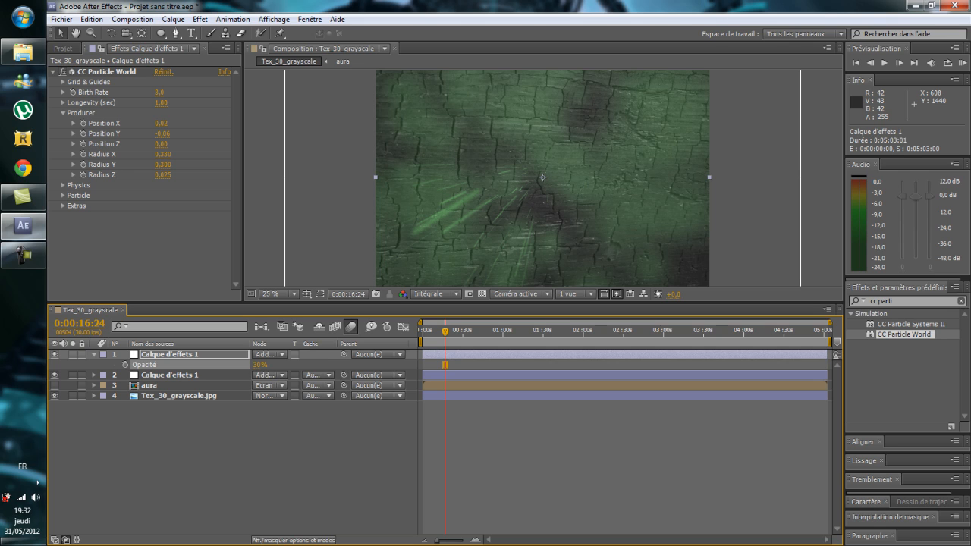
{"action": "left_click", "coordinate": [258, 366]}
{"action": "left_click", "coordinate": [250, 407]}
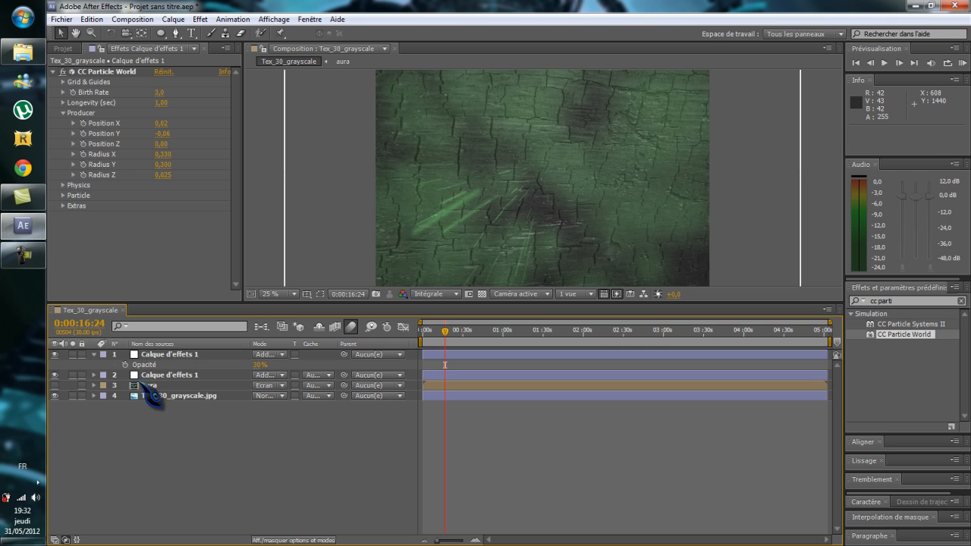
Check the opacity of the lower Calque d'effets 1 layer and collapse the opacity properties of both particle layers
{"action": "left_click", "coordinate": [152, 374]}
{"action": "key", "text": "t"}
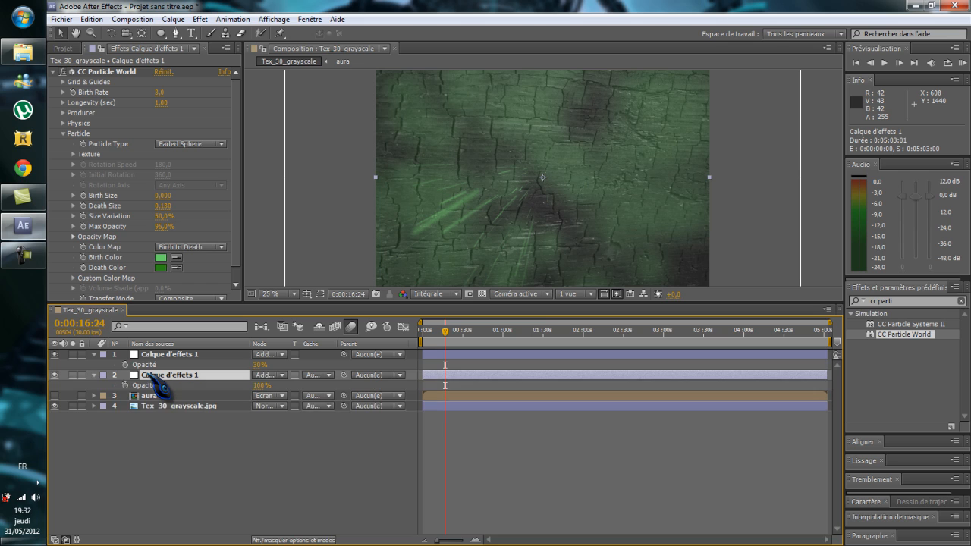
{"action": "key", "text": "t"}
{"action": "left_click", "coordinate": [157, 354]}
{"action": "key", "text": "t"}
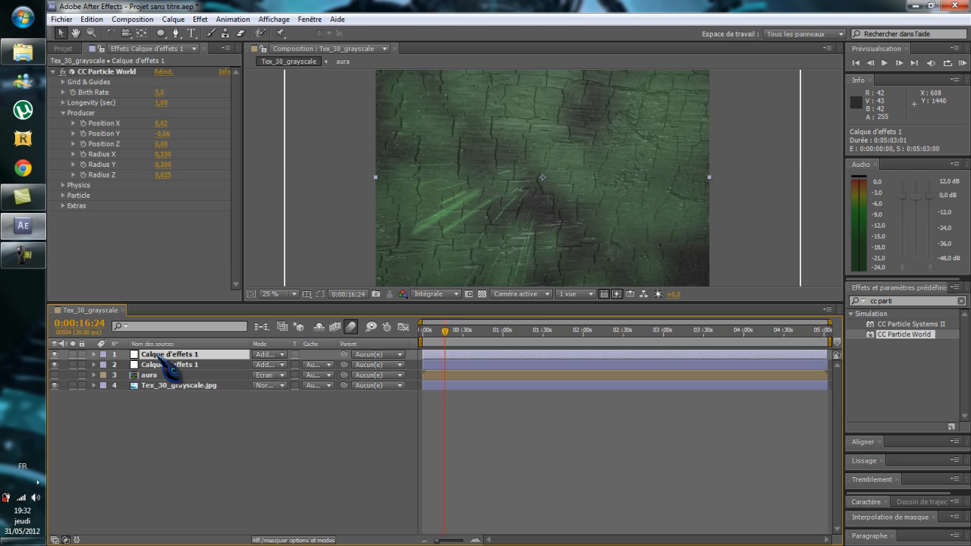
{"action": "left_click", "coordinate": [164, 408]}
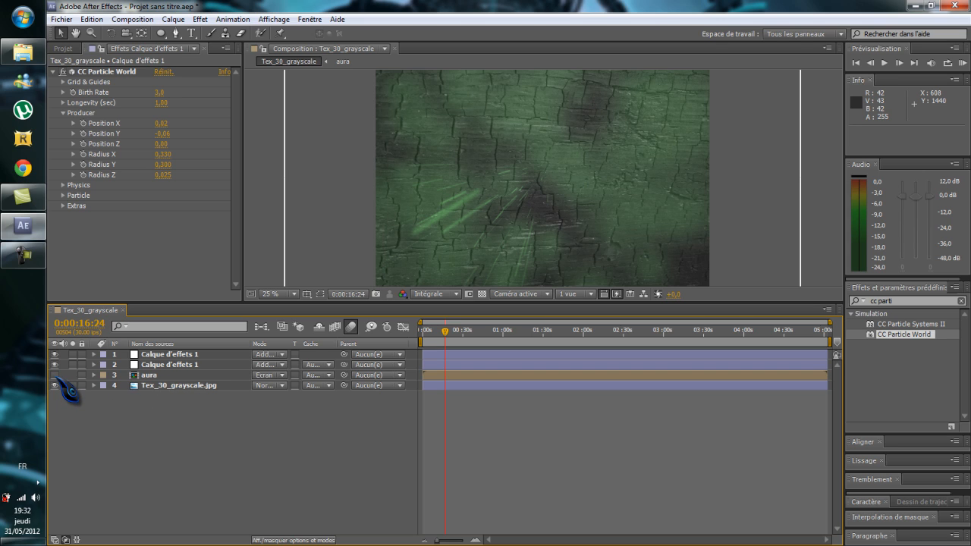
Create a new adjustment layer (Calque d'effets) on top of the stack and apply the LF Glow effect to it
{"action": "right_click", "coordinate": [107, 398]}
{"action": "mouse_move", "coordinate": [132, 408]}
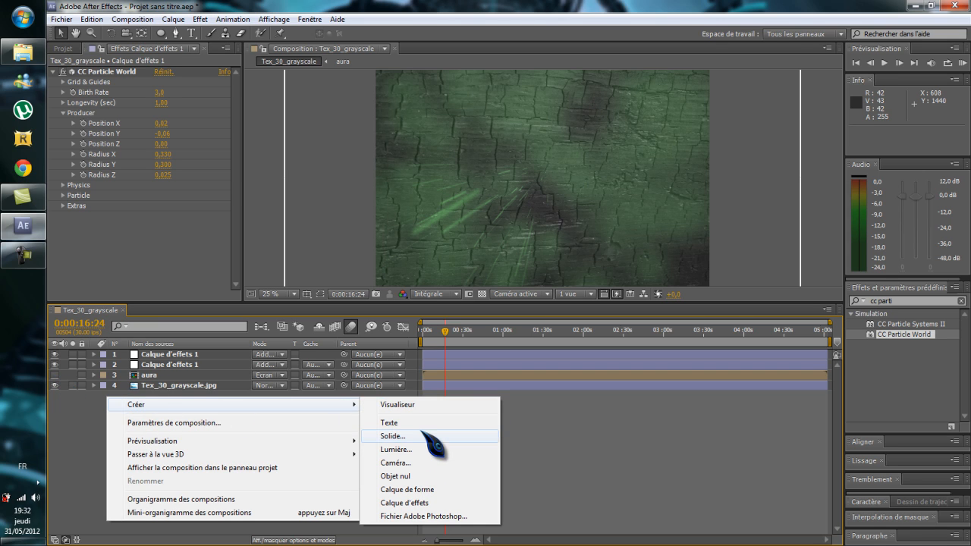
{"action": "left_click", "coordinate": [421, 503]}
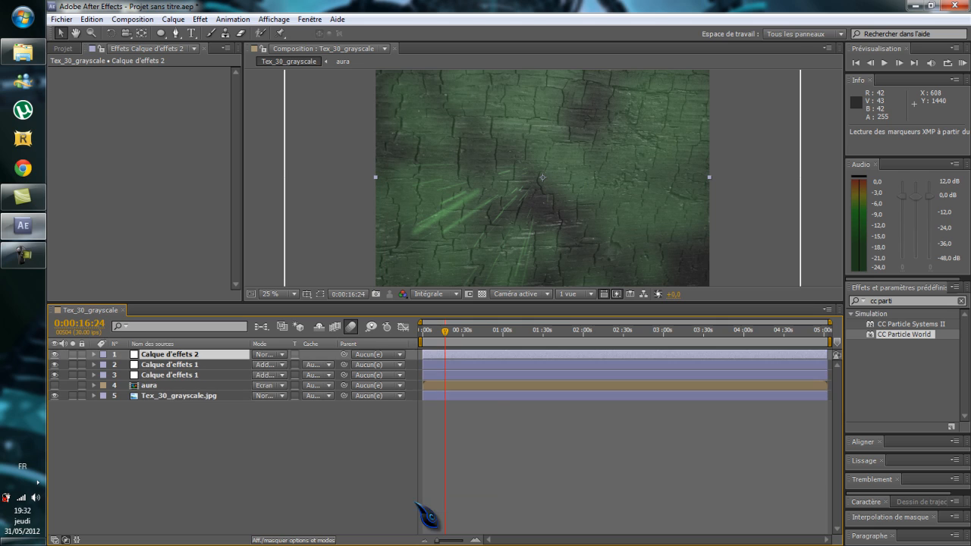
{"action": "left_click_drag", "start_coordinate": [897, 301], "coordinate": [871, 301]}
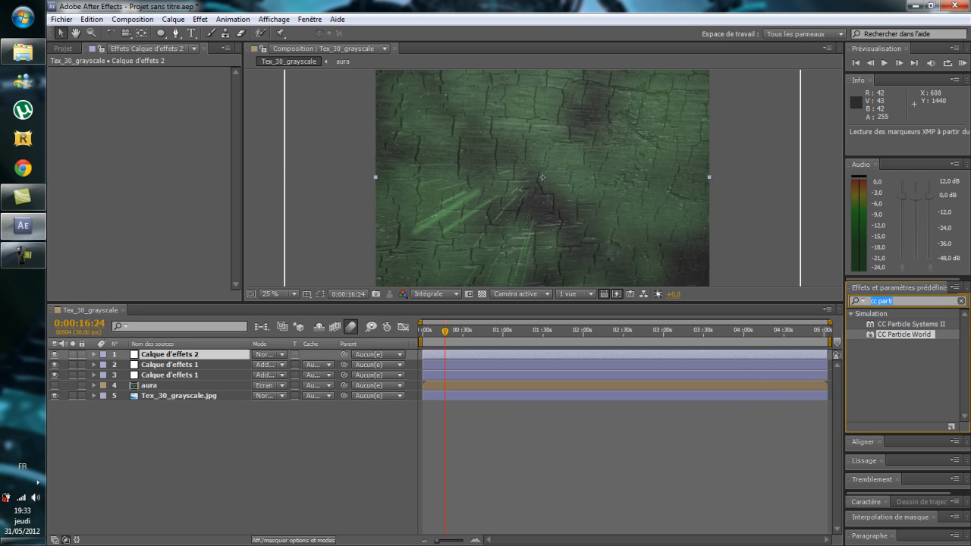
{"action": "key", "text": "BackSpace"}
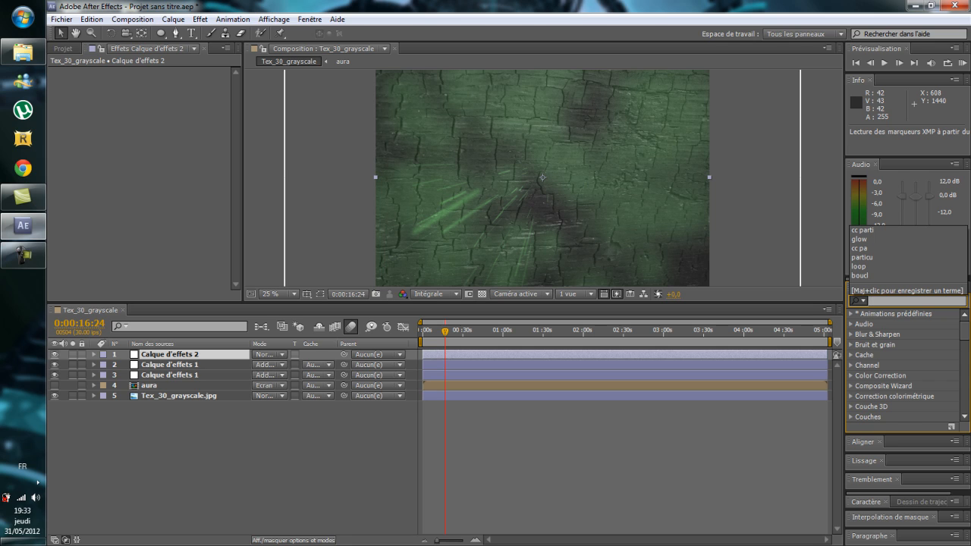
{"action": "type", "text": "lf glow"}
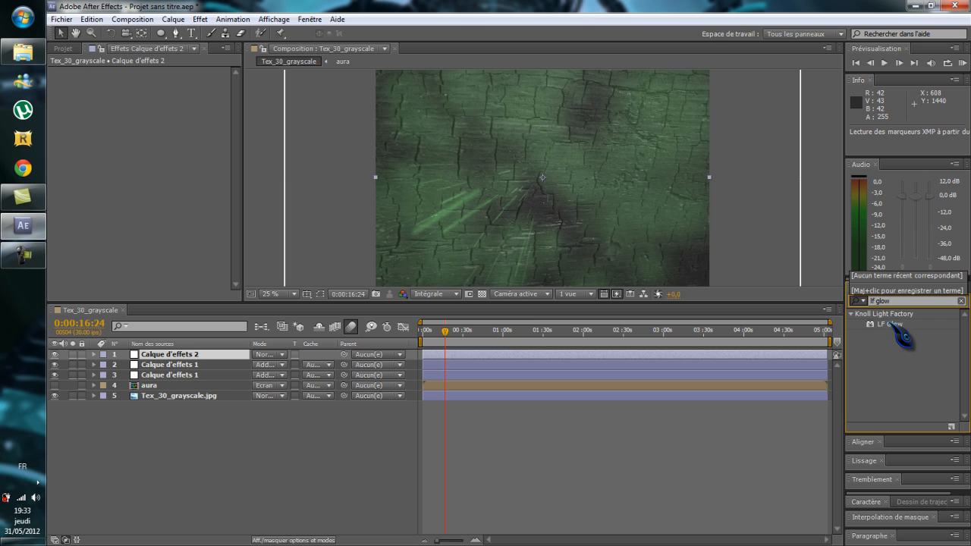
{"action": "left_click_drag", "start_coordinate": [899, 331], "coordinate": [235, 356]}
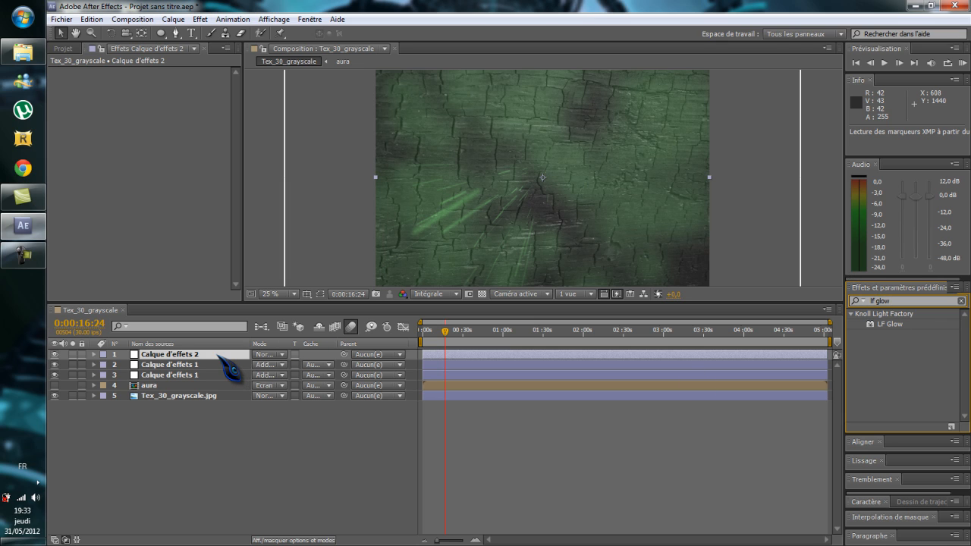
{"action": "double_click", "coordinate": [901, 327]}
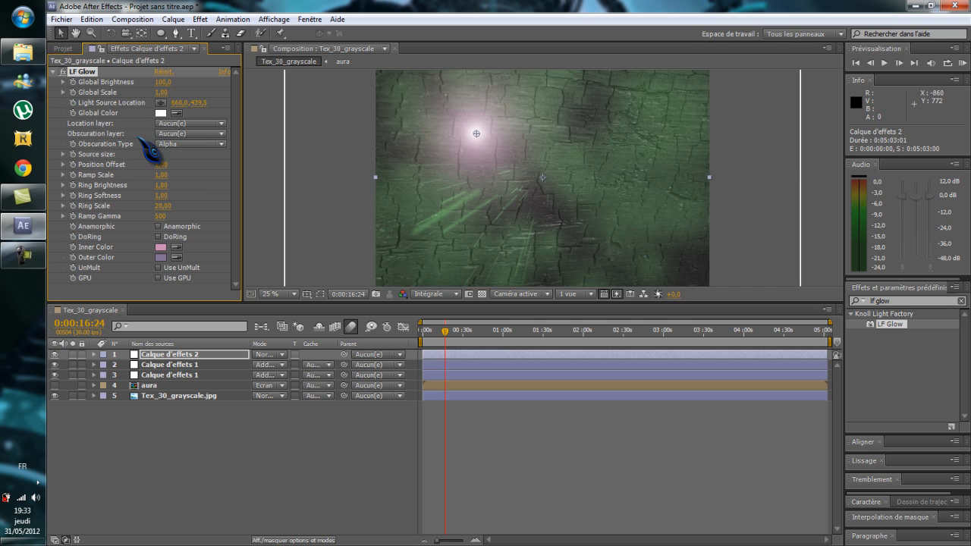
Set the LF Glow's Global Color to green 4B9F4F
{"action": "left_click", "coordinate": [160, 113]}
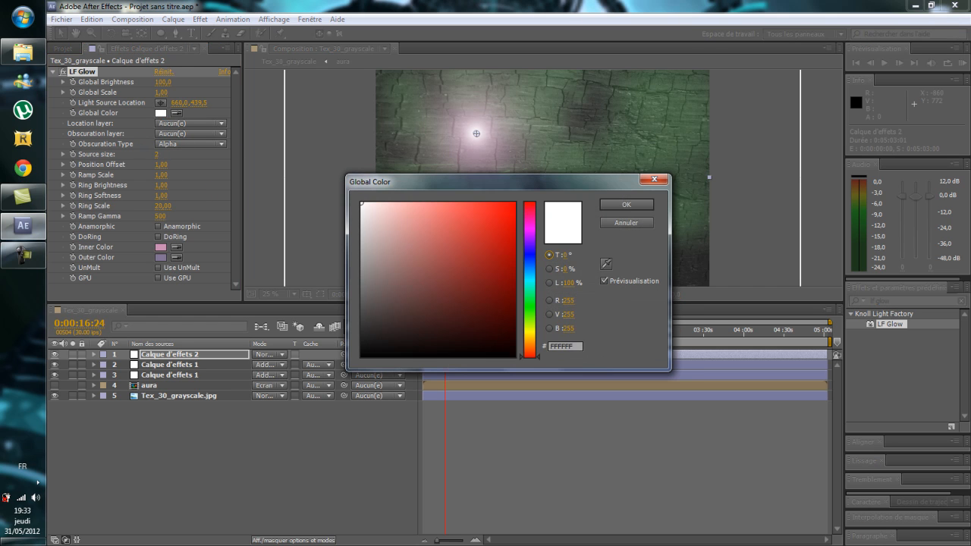
{"action": "left_click", "coordinate": [530, 304]}
{"action": "left_click_drag", "start_coordinate": [493, 250], "coordinate": [442, 255]}
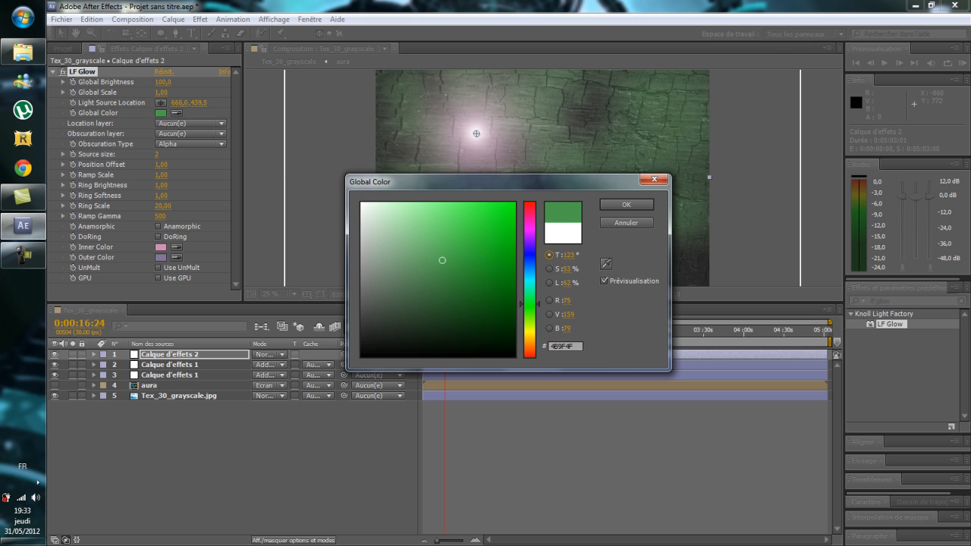
{"action": "left_click", "coordinate": [626, 205]}
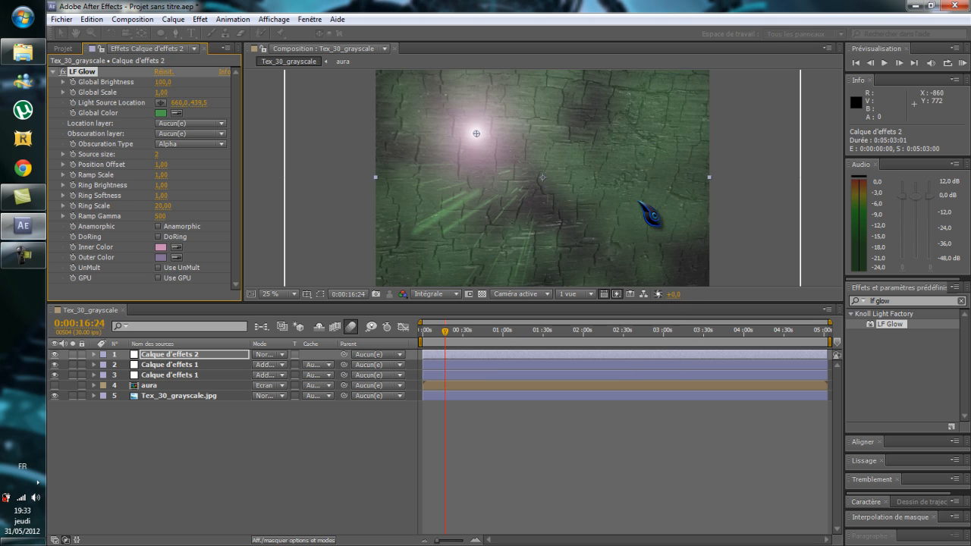
Move the glow's light source near the image centre at 1104, 695.5, and set Global Brightness to 134 and Global Scale to 1.16
{"action": "left_click", "coordinate": [472, 135]}
{"action": "left_click_drag", "start_coordinate": [475, 133], "coordinate": [543, 174]}
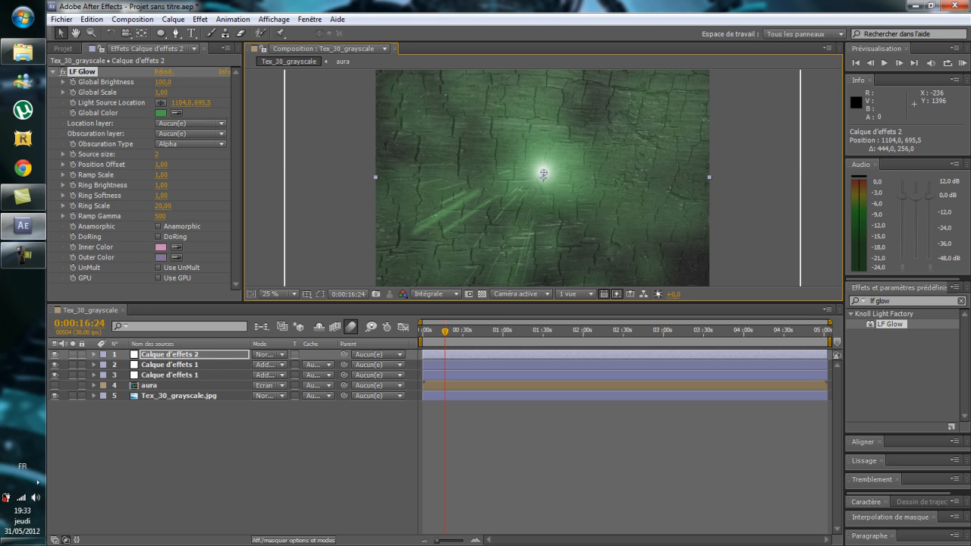
{"action": "mouse_move", "coordinate": [163, 82]}
{"action": "left_mouse_down"}
{"action": "mouse_move", "coordinate": [181, 82]}
{"action": "mouse_move", "coordinate": [150, 82]}
{"action": "left_mouse_up"}
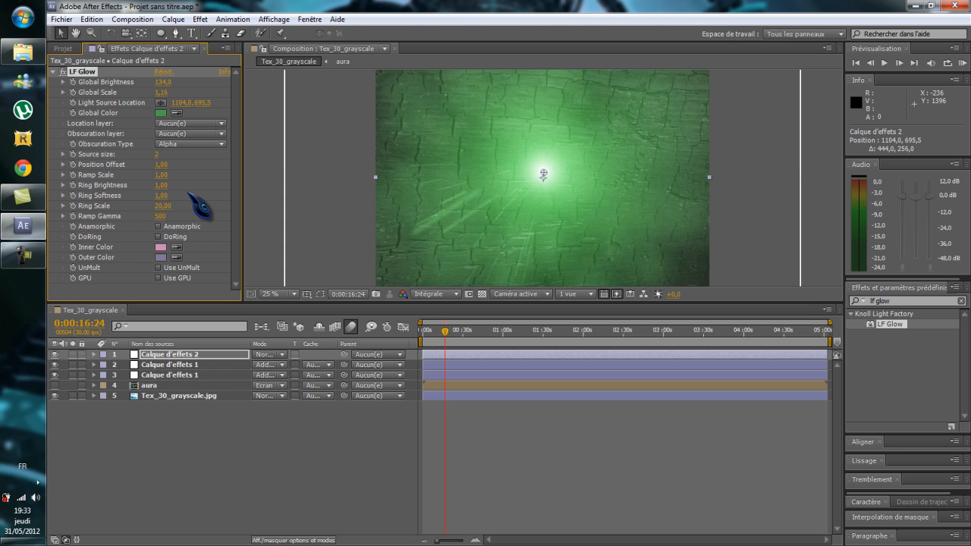
{"action": "left_click", "coordinate": [199, 478]}
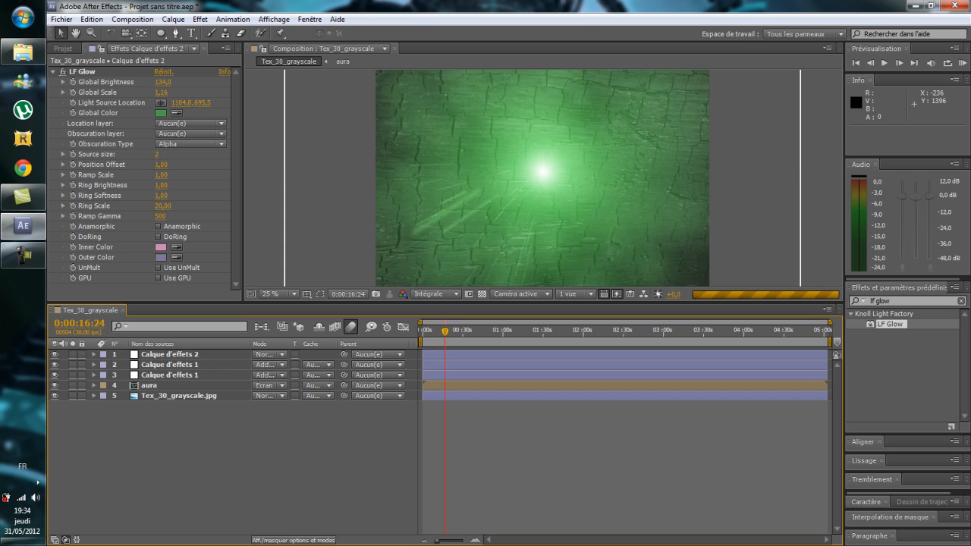
Show the aura layer again and view the whole composition with the smoke and glow
{"action": "left_click", "coordinate": [54, 385]}
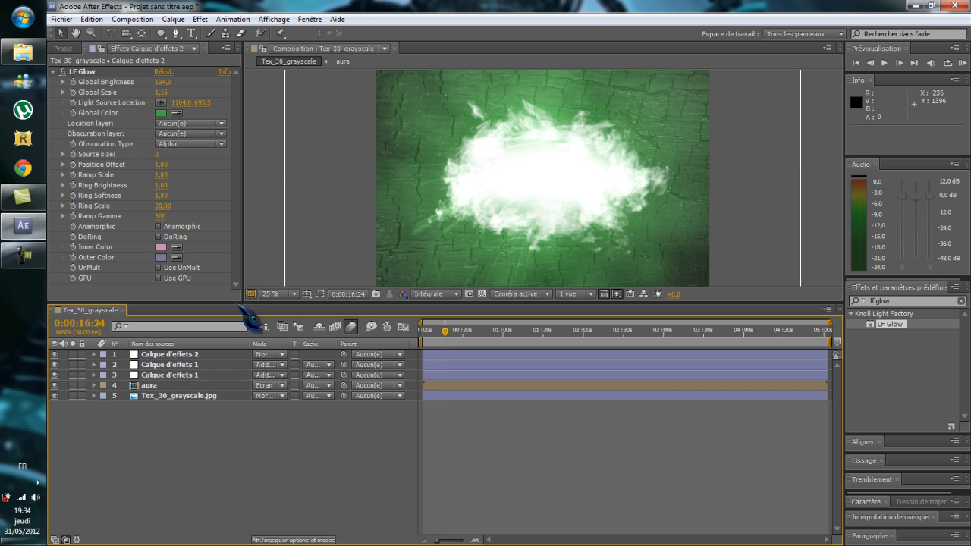
{"action": "key", "text": "comma"}
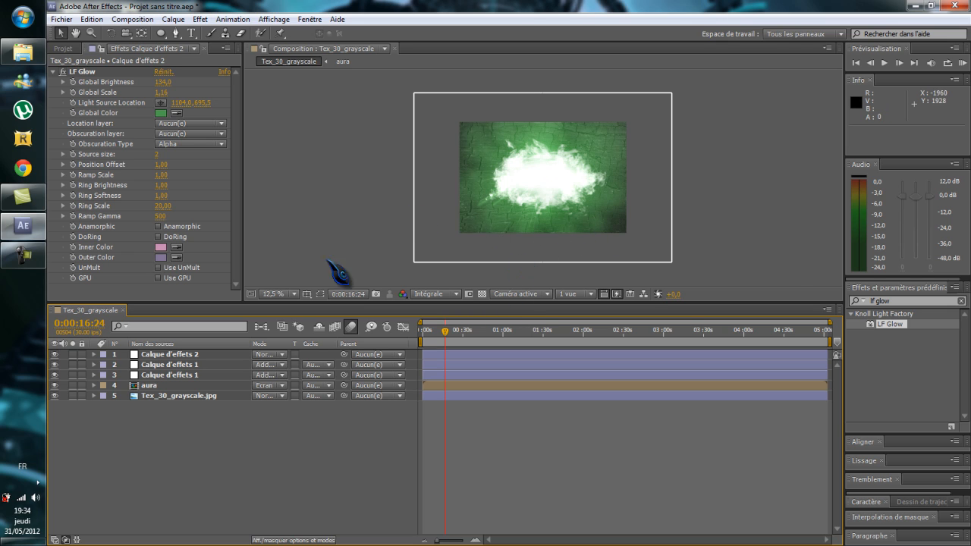
{"action": "key", "text": "period"}
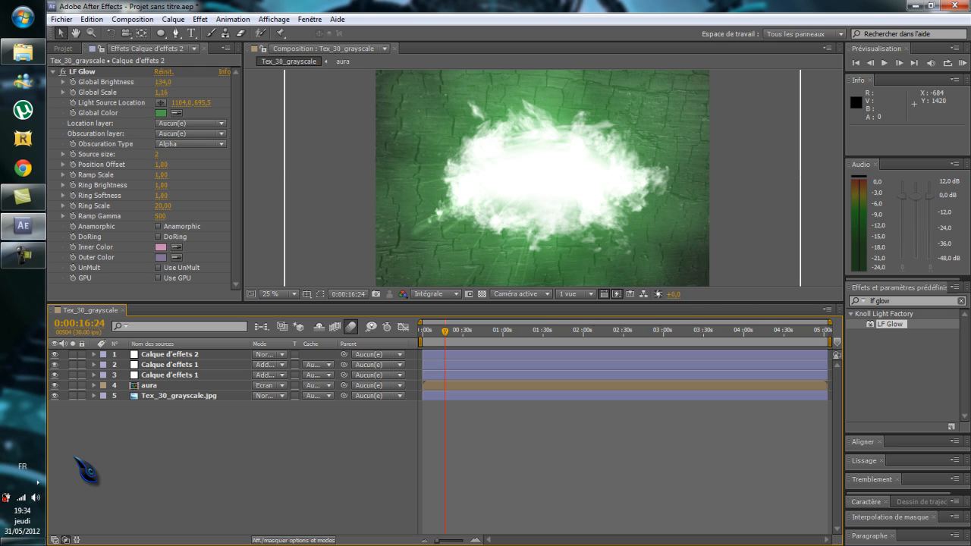
Create another adjustment layer on top of the glow layer and apply the Loupe distortion effect to it
{"action": "right_click", "coordinate": [100, 445]}
{"action": "mouse_move", "coordinate": [145, 328]}
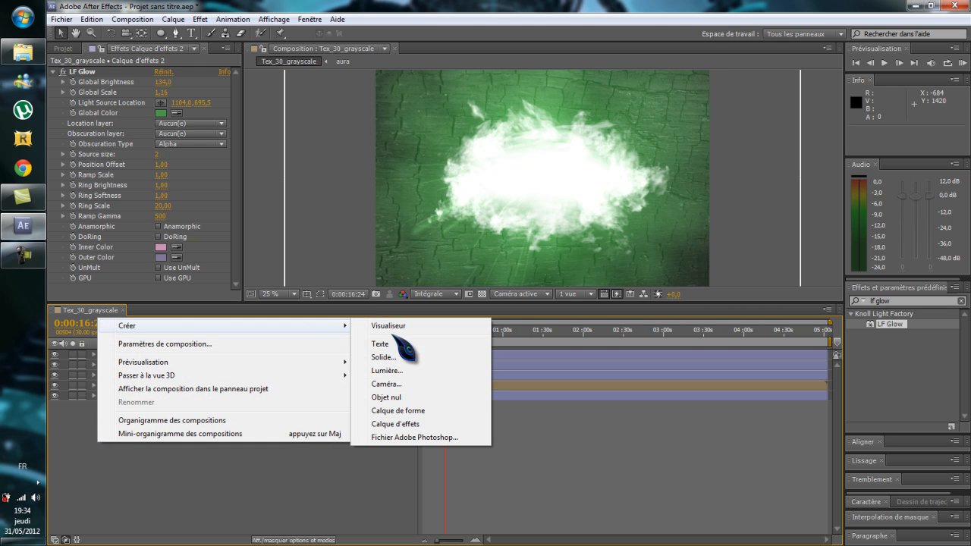
{"action": "left_click", "coordinate": [410, 425]}
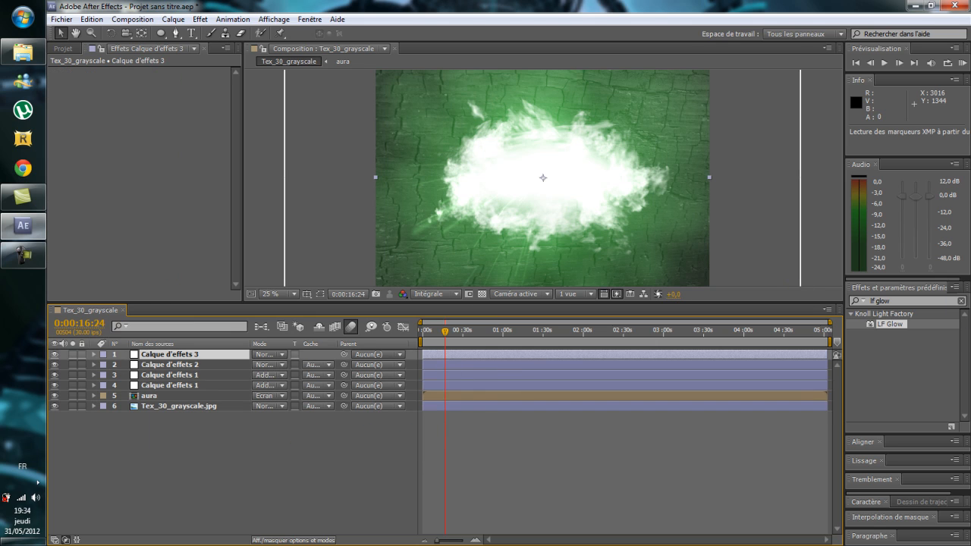
{"action": "left_click", "coordinate": [906, 301]}
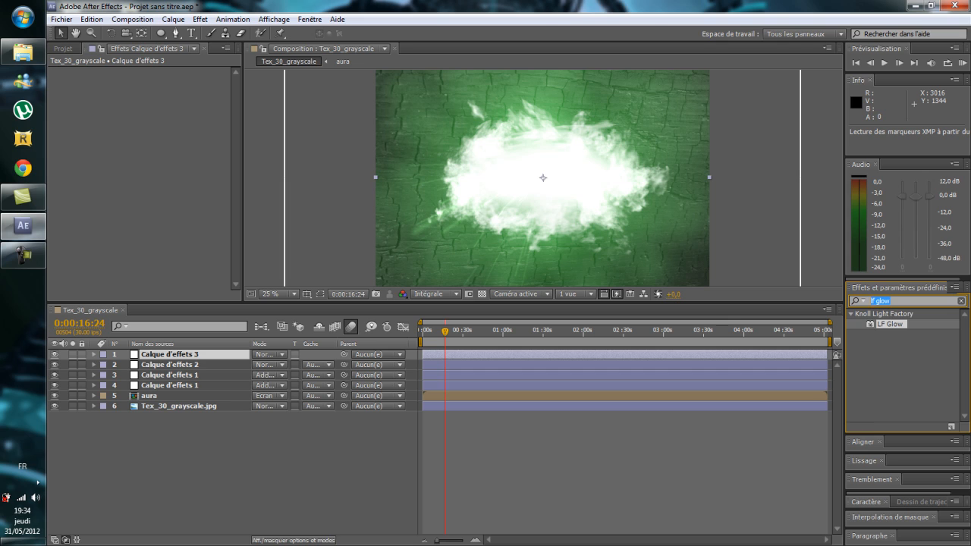
{"action": "type", "text": "loupe"}
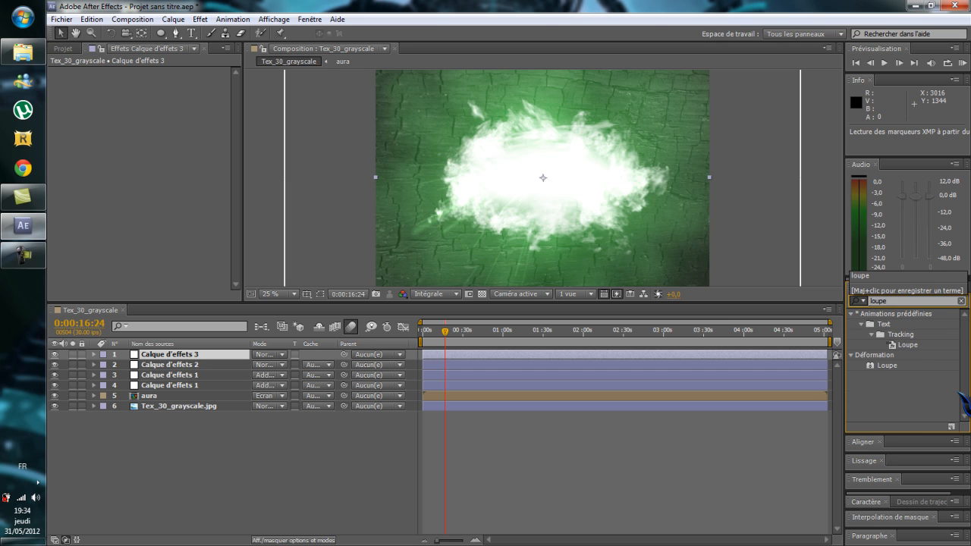
{"action": "double_click", "coordinate": [886, 365]}
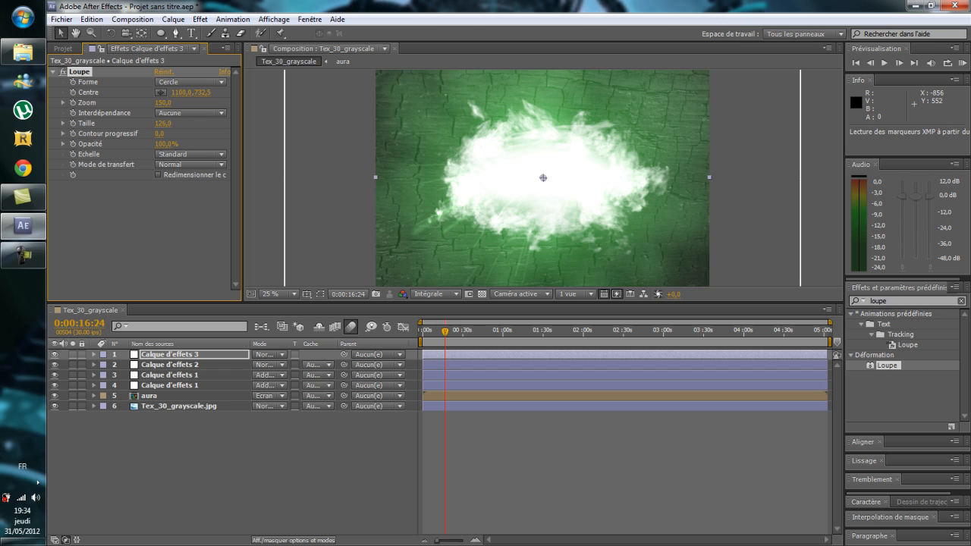
Increase the Taille (size) of the Loupe effect on the new adjustment layer
{"action": "left_click_drag", "start_coordinate": [164, 124], "coordinate": [203, 126]}
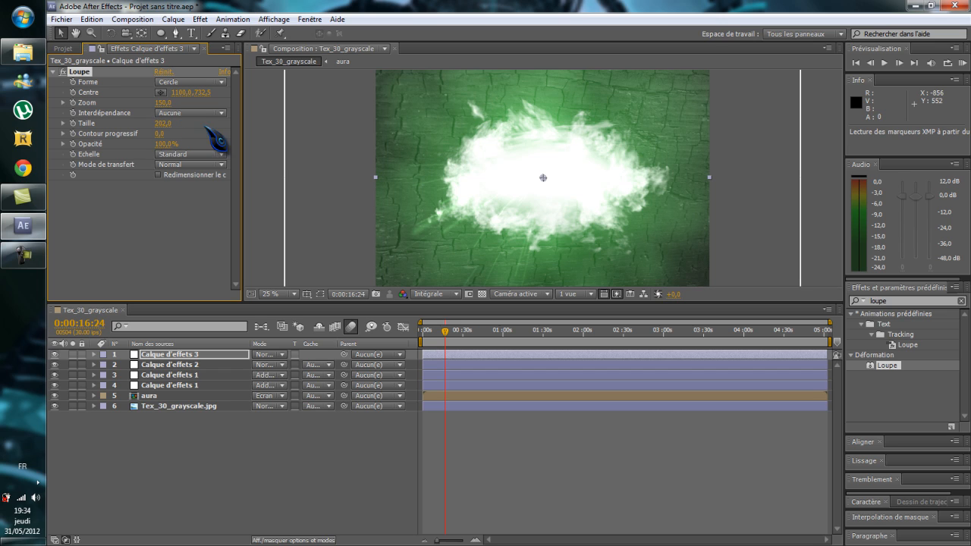